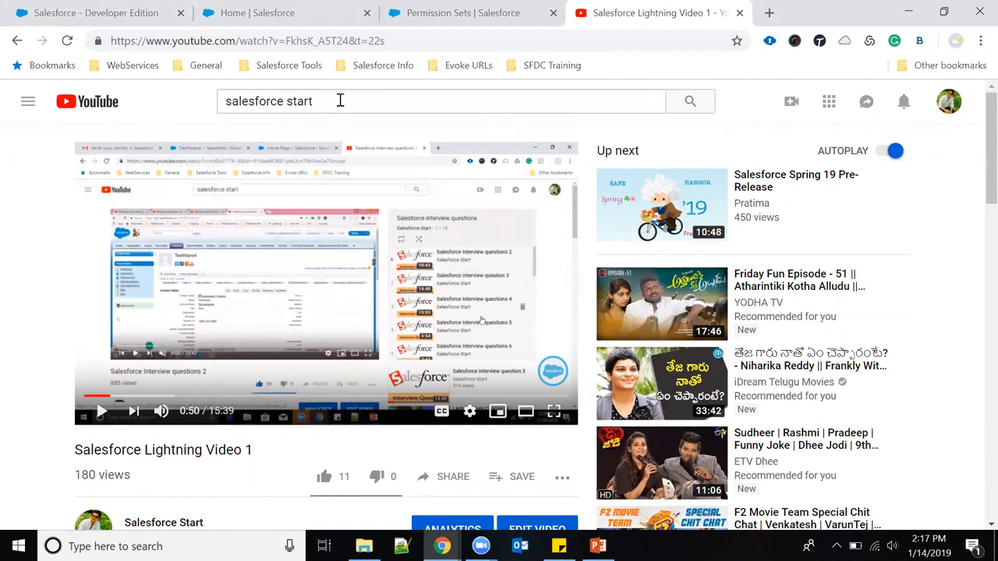
# - Look over the Salesforce Lightning Video 1 page on YouTube, close it, and return to the Salesforce Home page
pyautogui.scroll(-1, 340, 281)
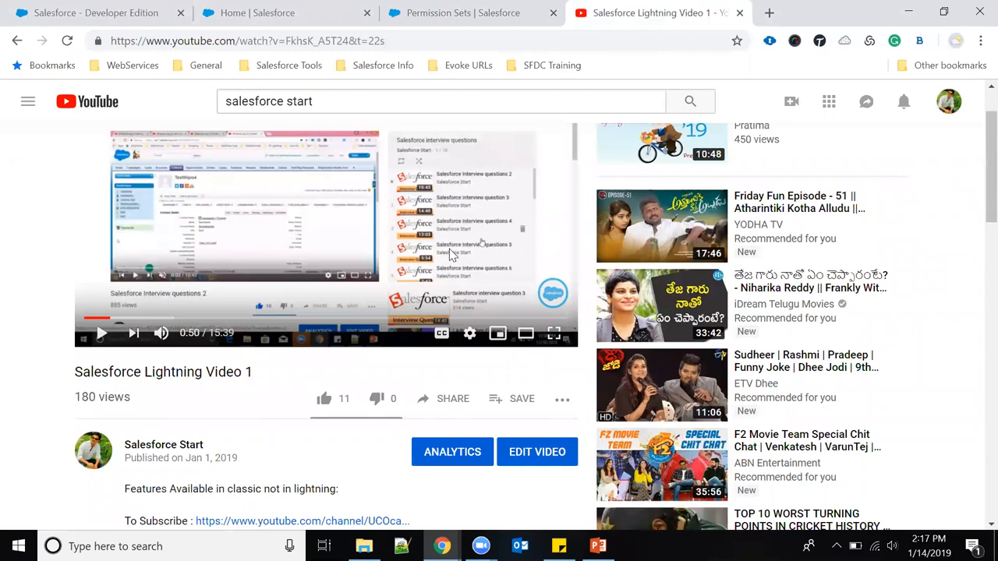
pyautogui.scroll(1, 361, 308)
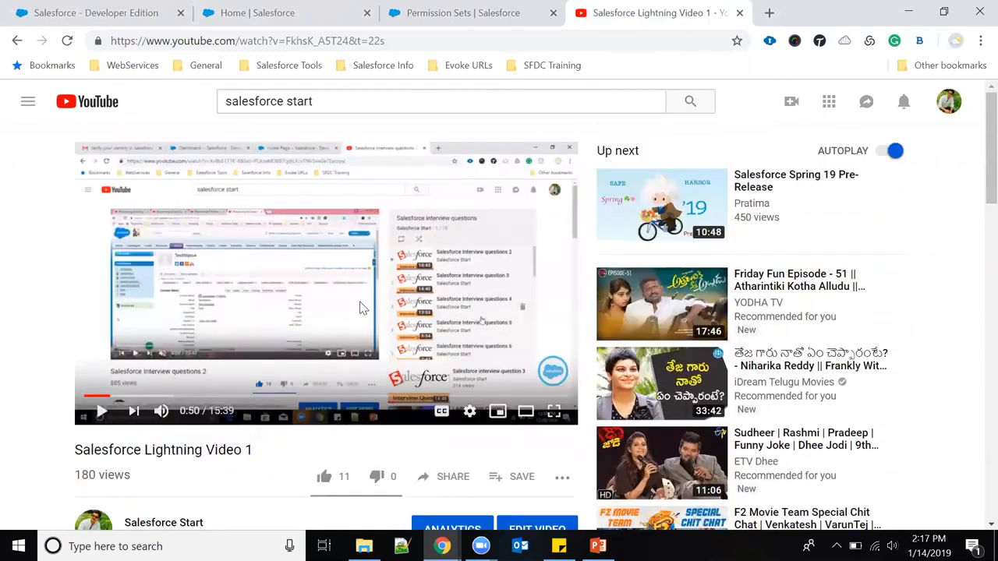
pyautogui.scroll(-2, 361, 308)
pyautogui.scroll(-1, 361, 308)
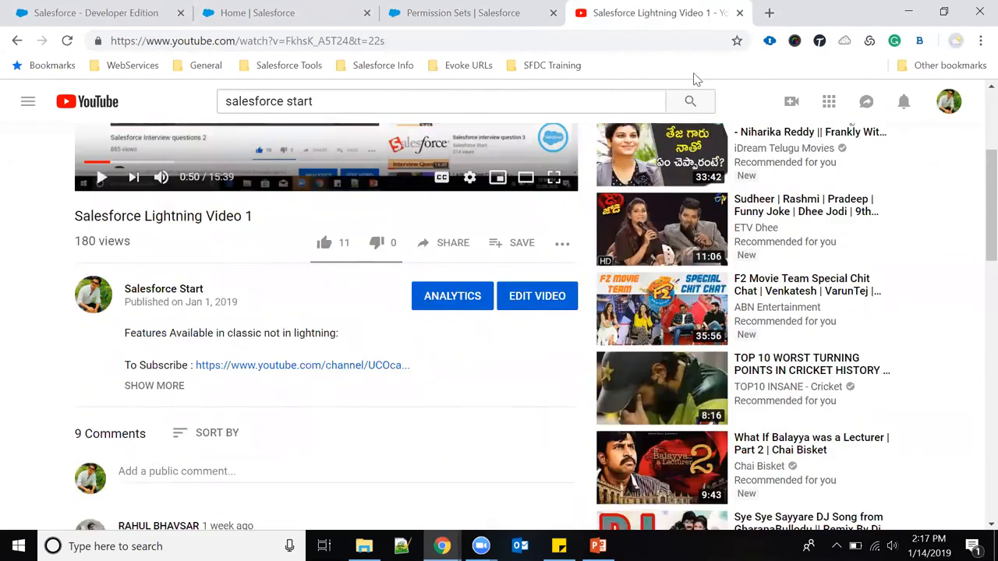
pyautogui.click(739, 13)
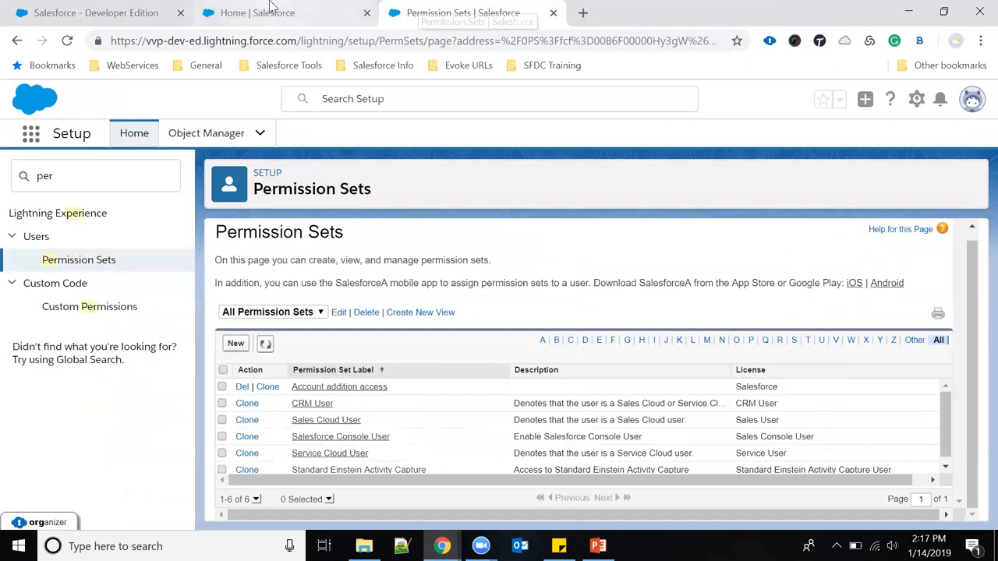
pyautogui.click(301, 13)
# - Switch to the PowerPoint presentation and show slide 2 on Classic-only features and slide 3 on Lightning page features
pyautogui.click(598, 546)
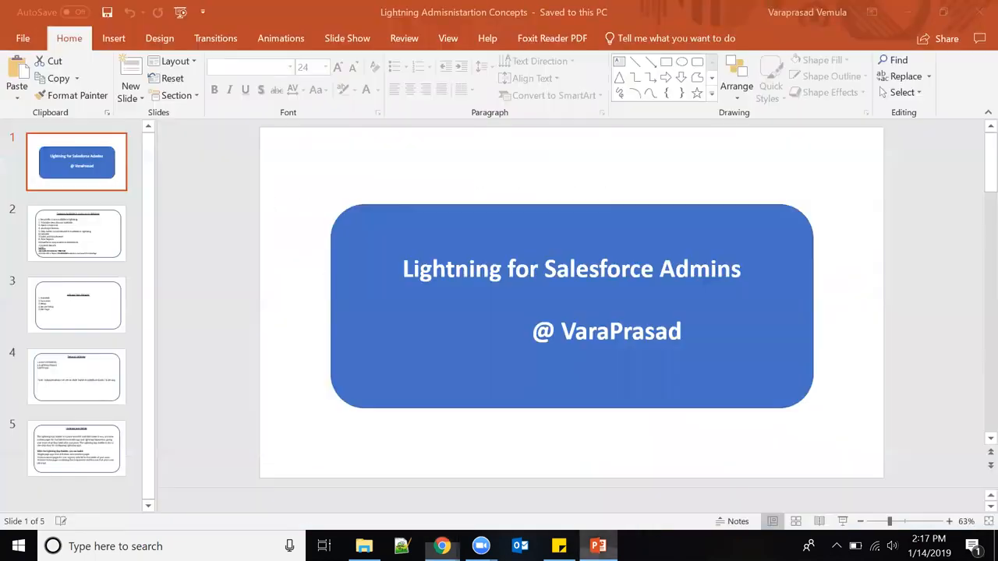
pyautogui.click(61, 251)
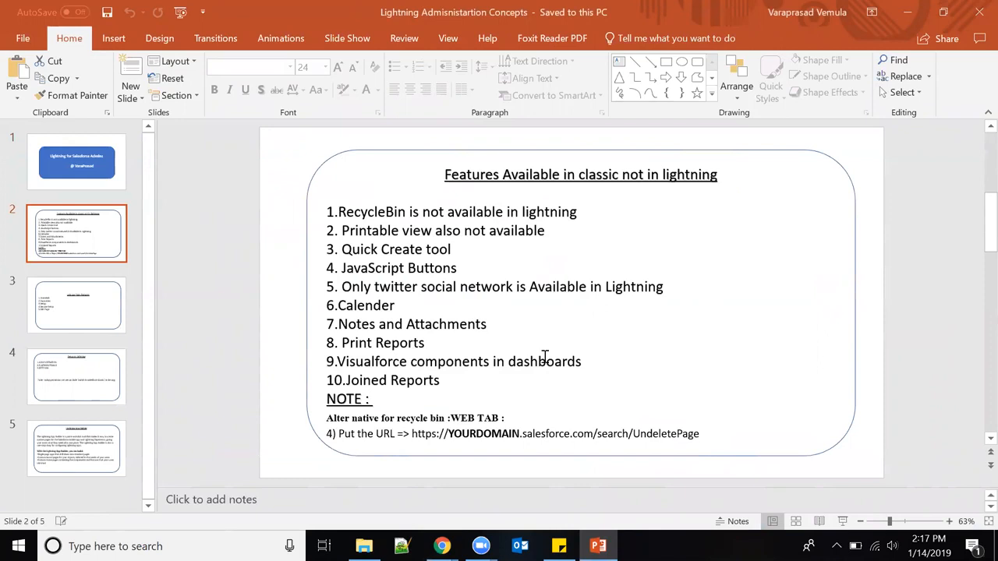
pyautogui.click(52, 308)
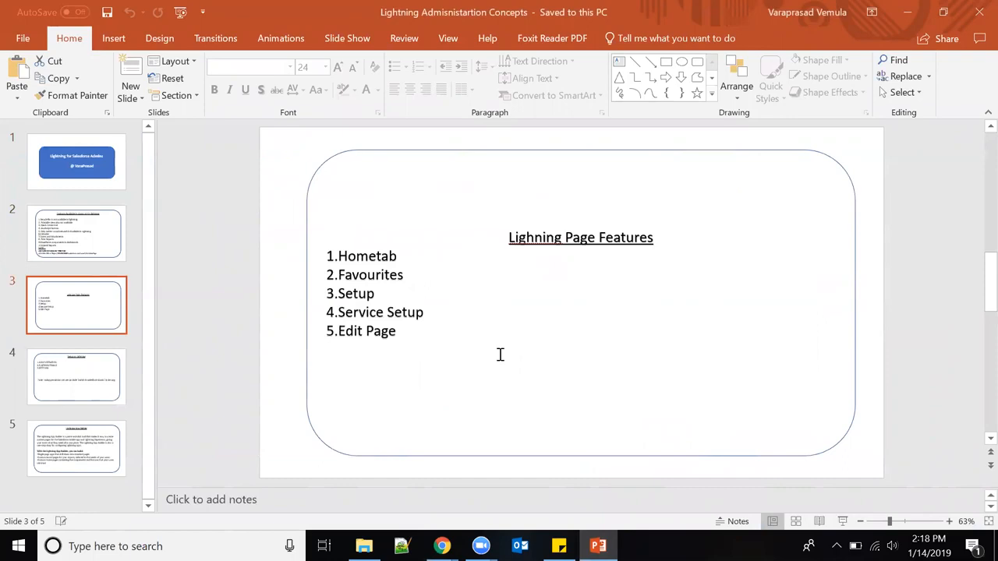
# - Switch to the Salesforce Home page in Chrome and show the user profile options
pyautogui.moveTo(442, 546)
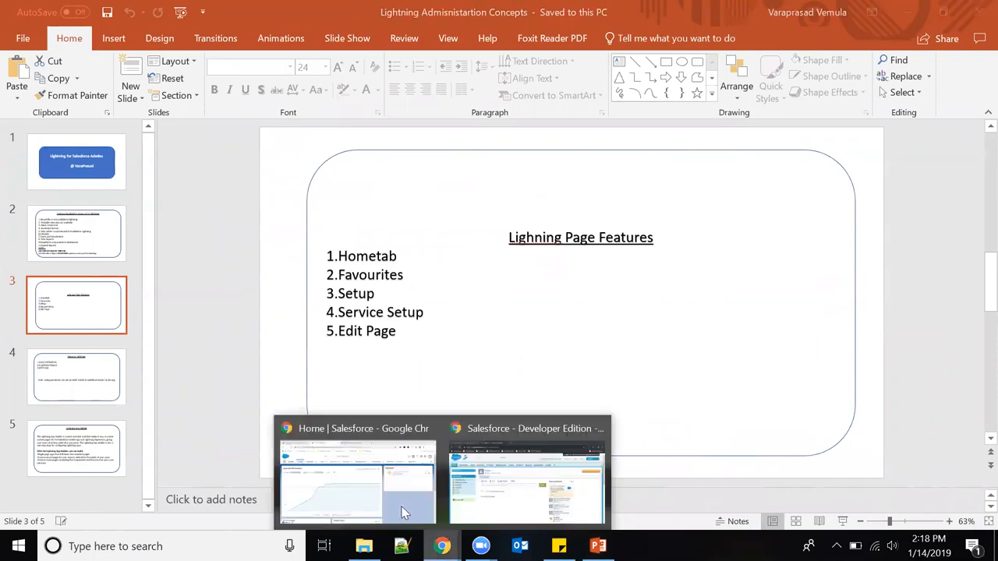
pyautogui.click(390, 498)
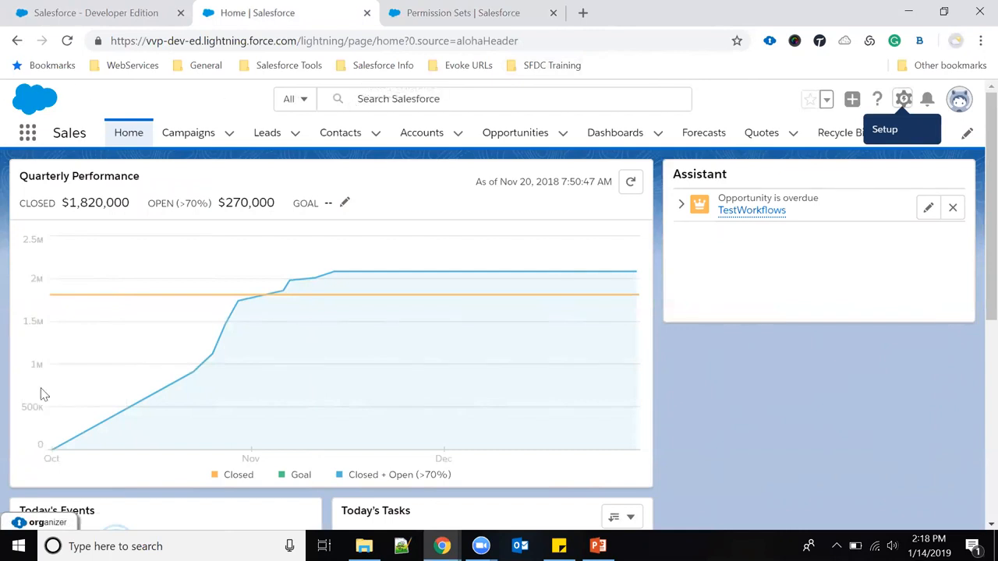
pyautogui.click(960, 109)
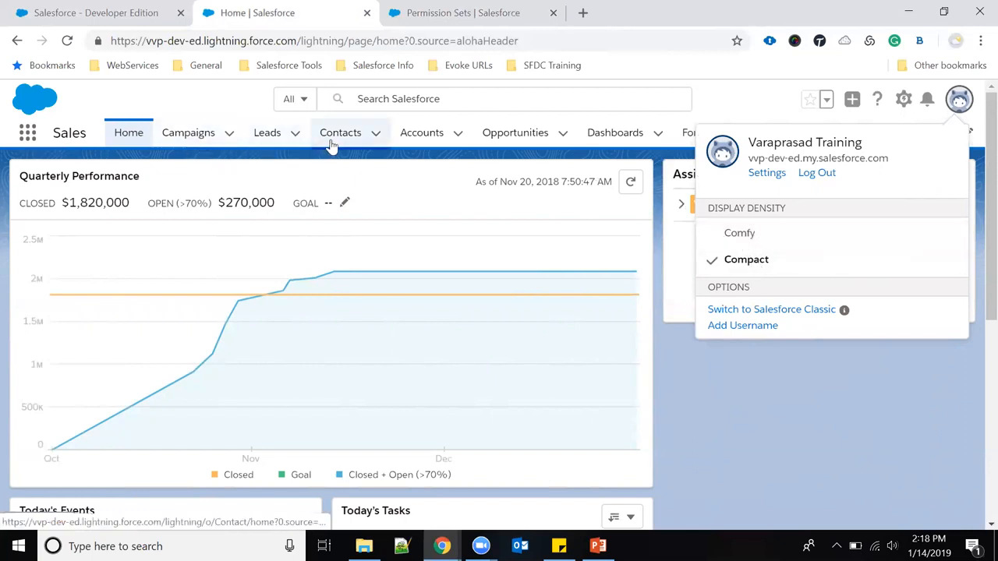
# - View the recently viewed accounts and opportunities, and open the Accenture-Needs 10000laps opportunity
pyautogui.click(404, 137)
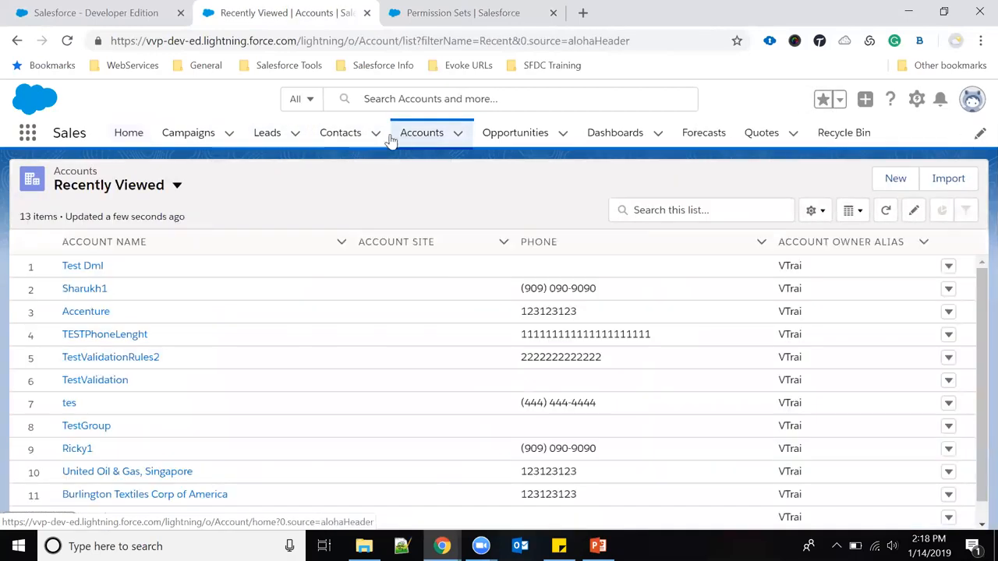
pyautogui.click(520, 144)
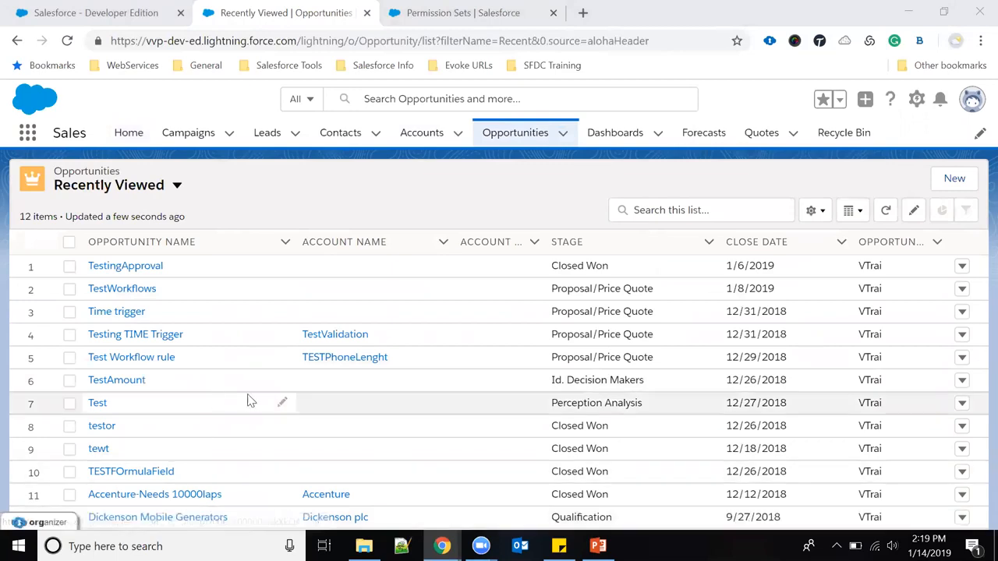
pyautogui.click(962, 517)
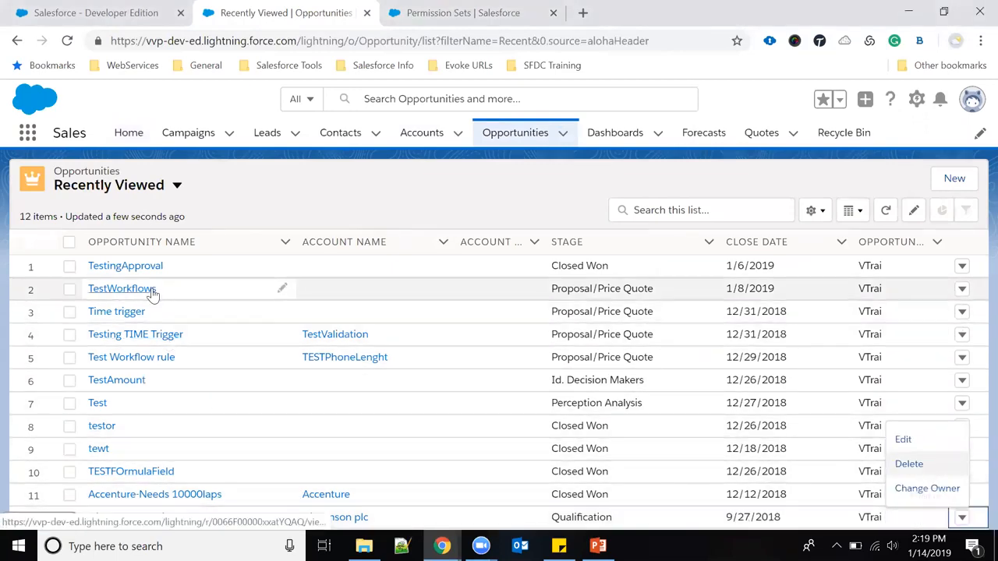
pyautogui.click(123, 497)
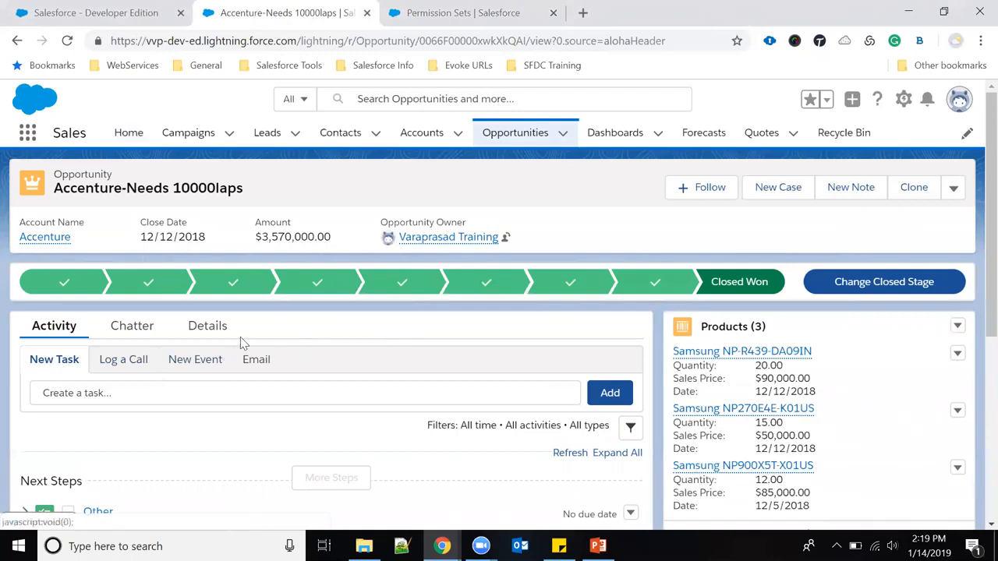
# - Show the opportunity's details and highlight the Opportunity Owner label
pyautogui.click(206, 333)
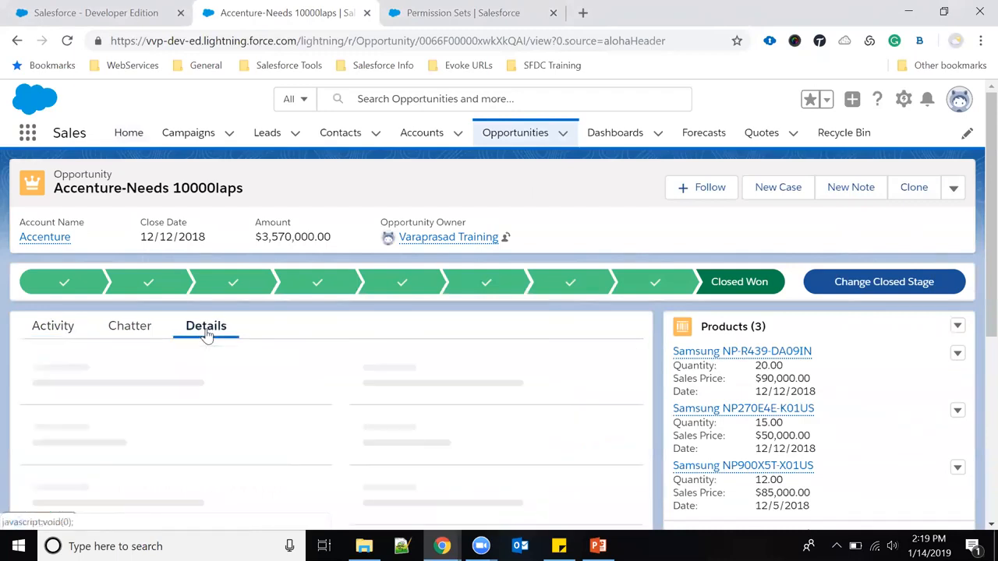
pyautogui.scroll(-3, 280, 371)
pyautogui.scroll(2, 312, 390)
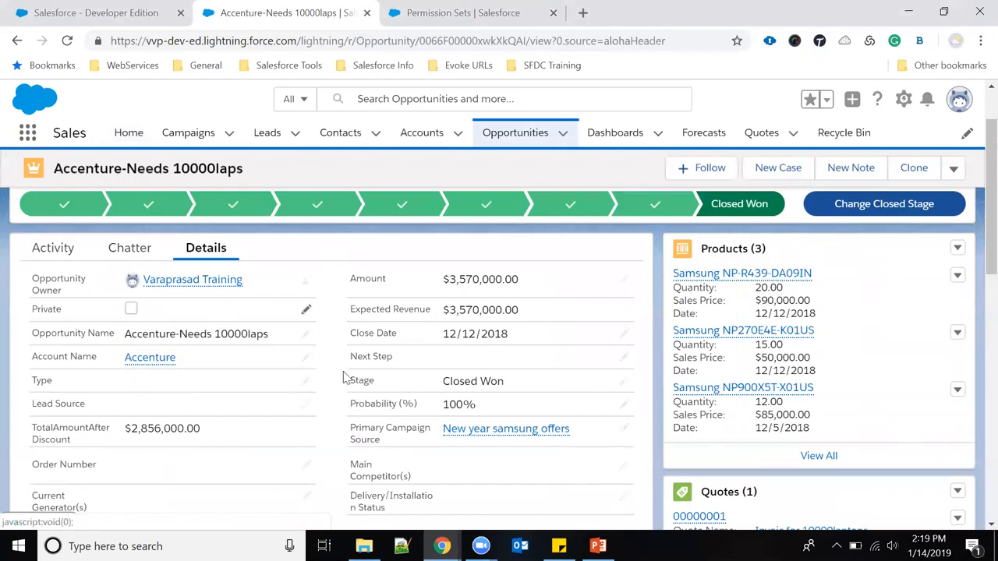
pyautogui.moveTo(34, 279); pyautogui.dragTo(143, 279)
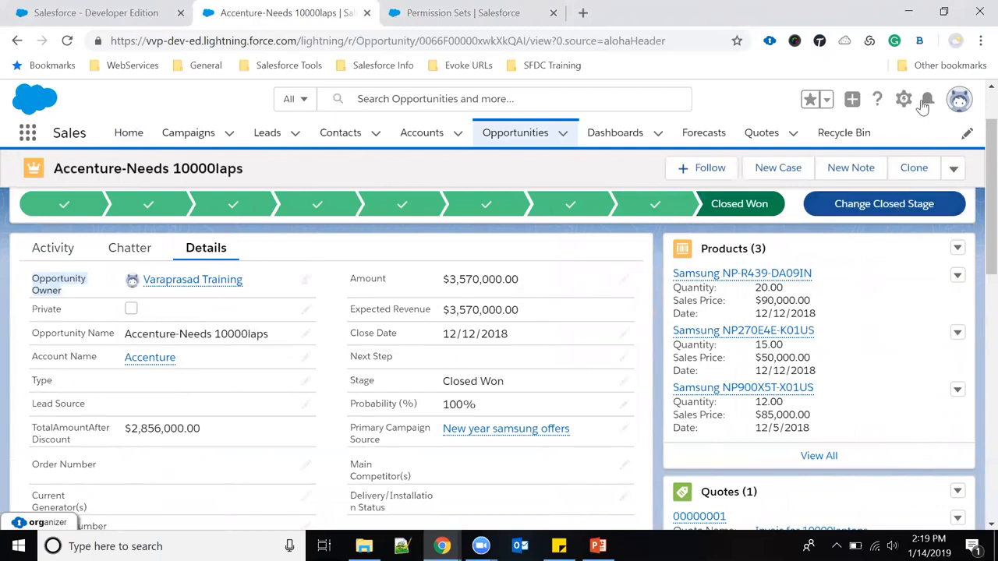
# - Set the display density to Comfy and examine how the Opportunity Owner field is laid out in the opportunity's details
pyautogui.click(959, 102)
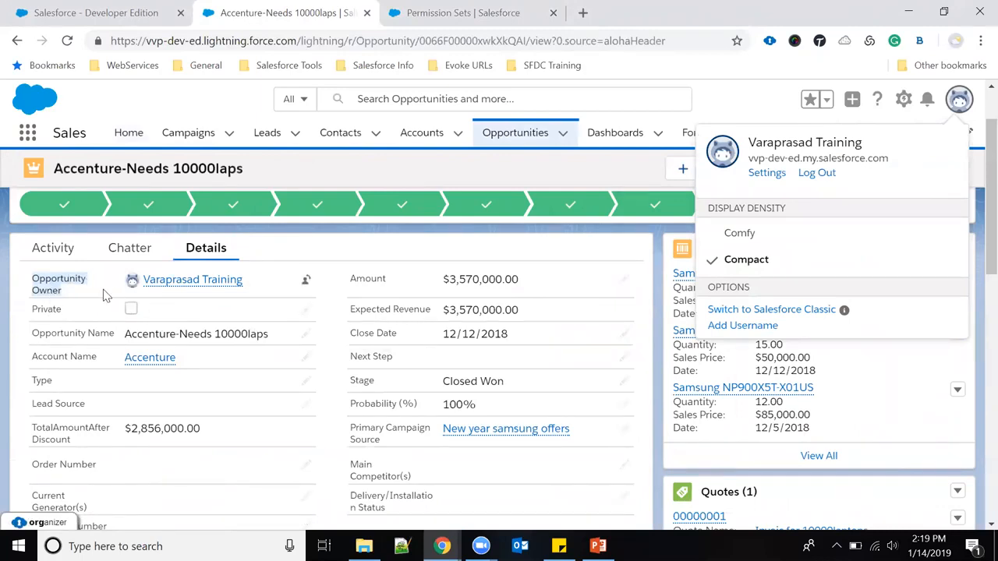
pyautogui.click(747, 233)
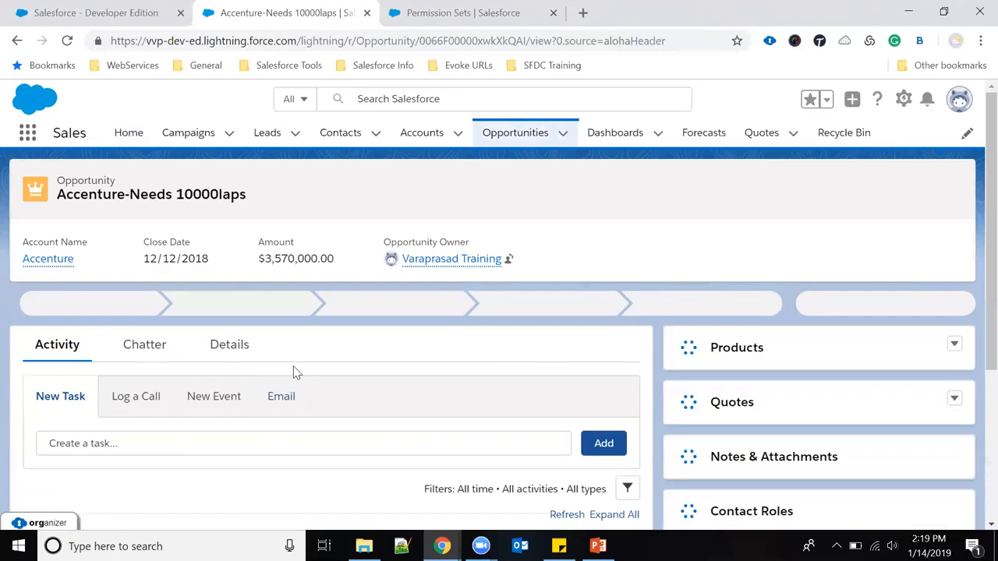
pyautogui.click(230, 368)
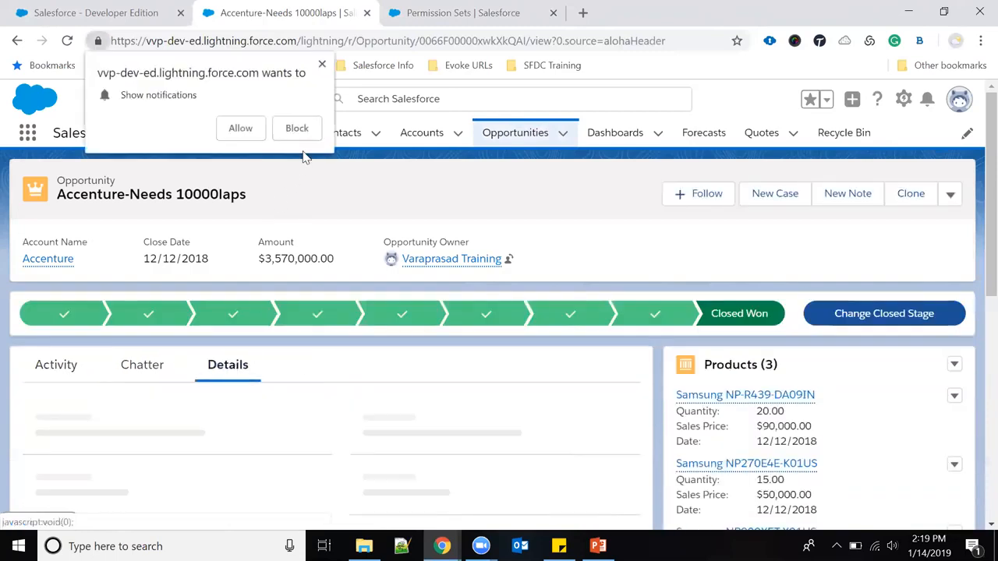
pyautogui.click(322, 65)
pyautogui.scroll(-2, 296, 331)
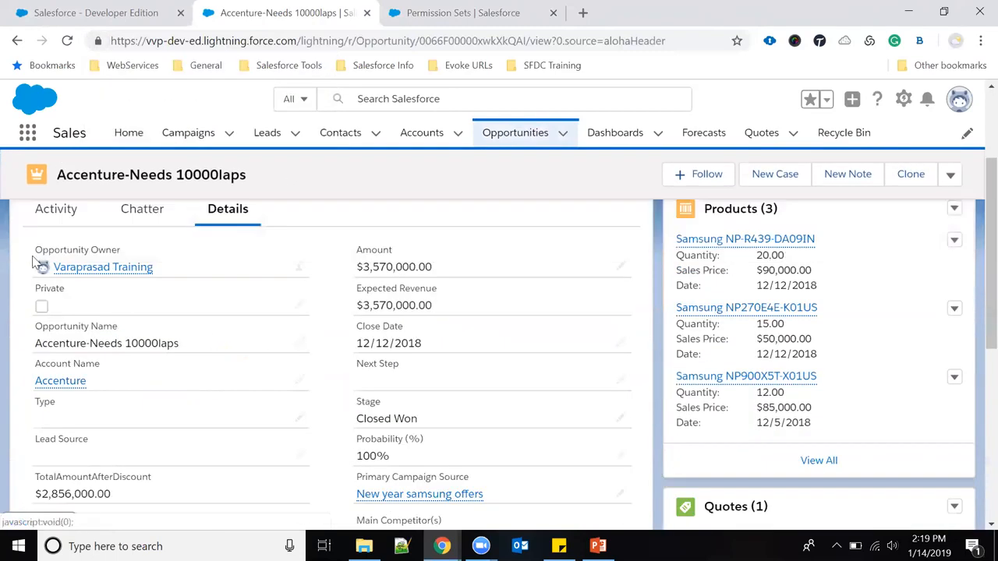
pyautogui.moveTo(36, 250); pyautogui.dragTo(123, 250)
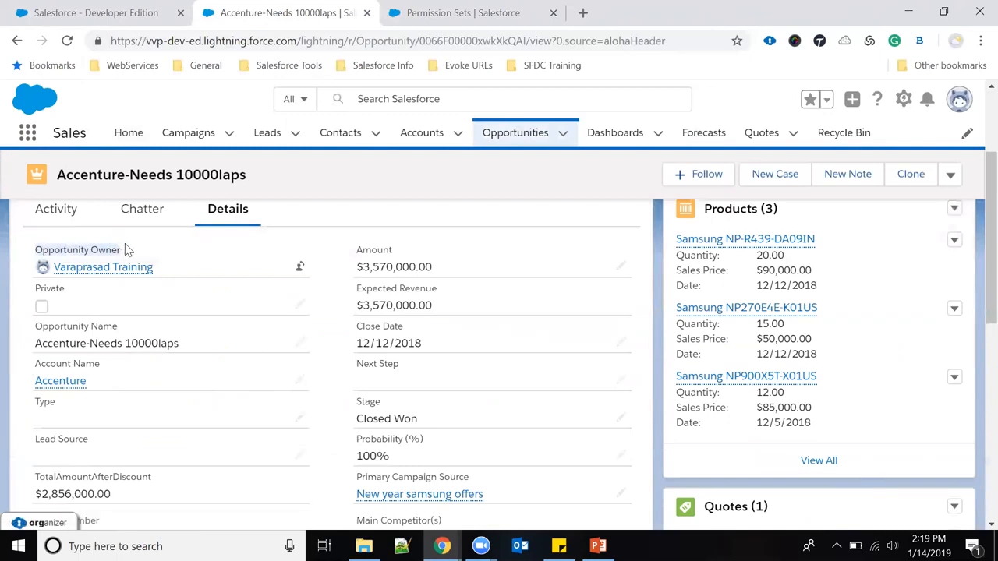
pyautogui.moveTo(53, 266)
# - Set the display density to Compact and review the field layout in the opportunity's details
pyautogui.click(903, 98)
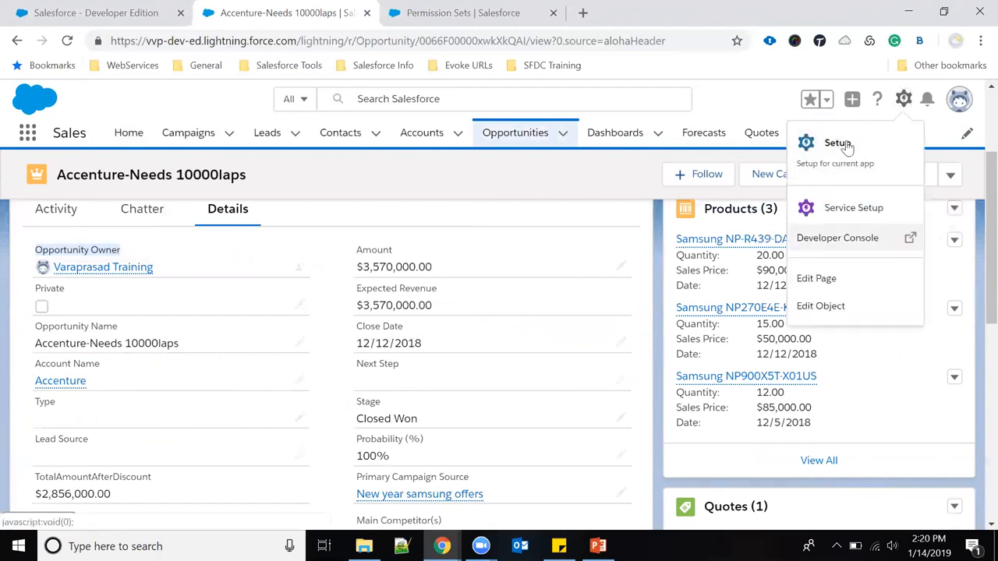
pyautogui.click(958, 99)
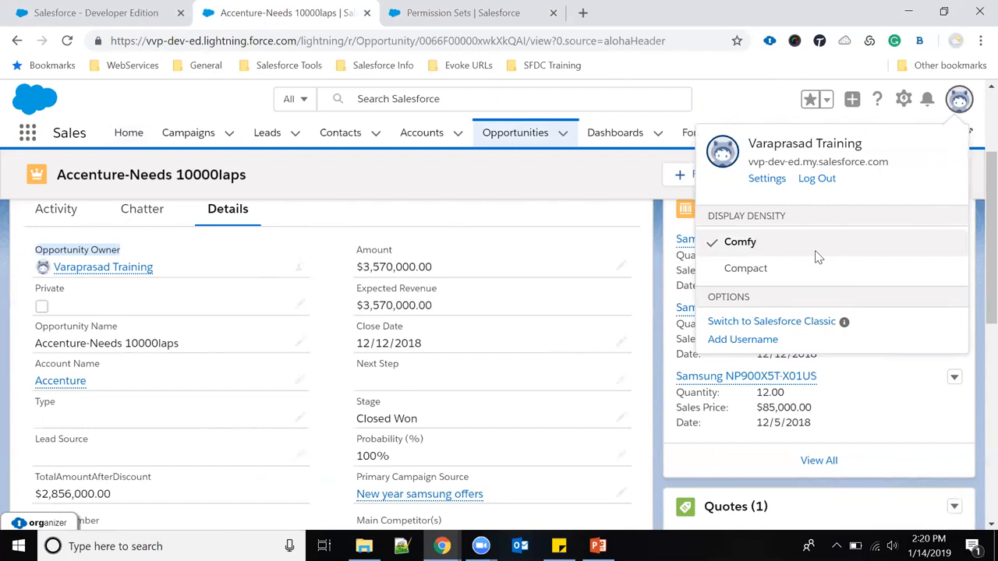
pyautogui.click(742, 269)
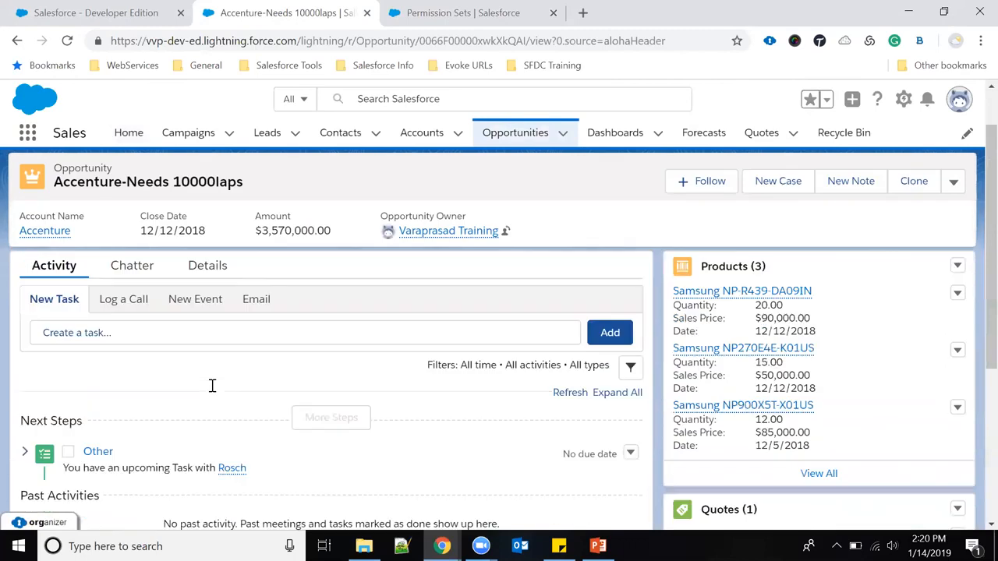
pyautogui.scroll(-3, 212, 385)
pyautogui.scroll(3, 216, 346)
pyautogui.click(206, 327)
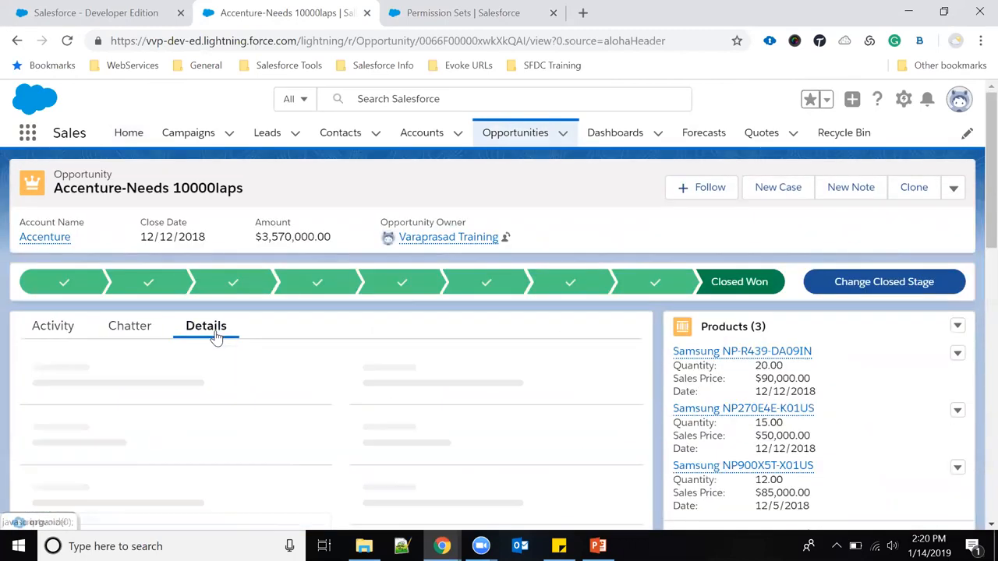
pyautogui.scroll(-5, 329, 381)
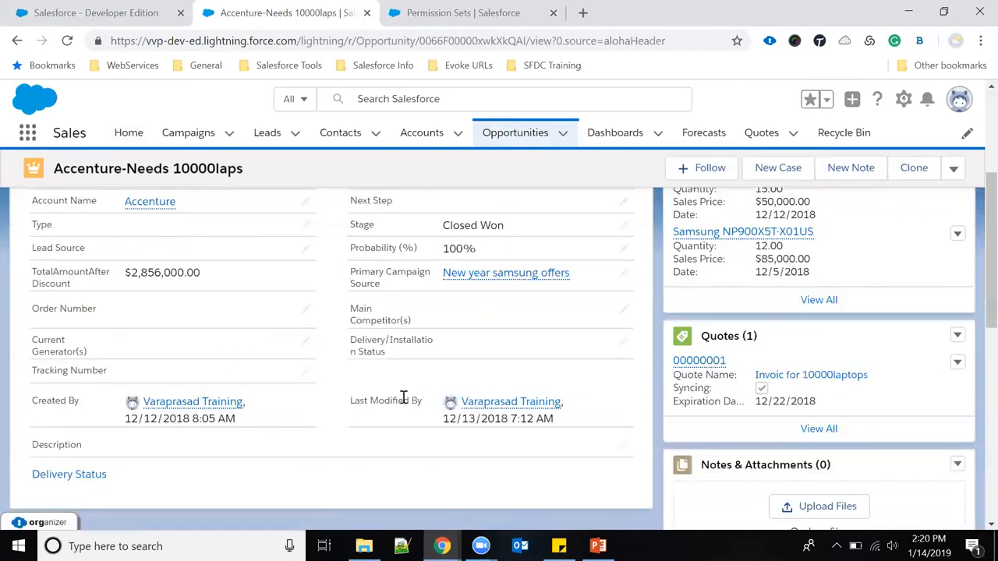
pyautogui.scroll(5, 413, 385)
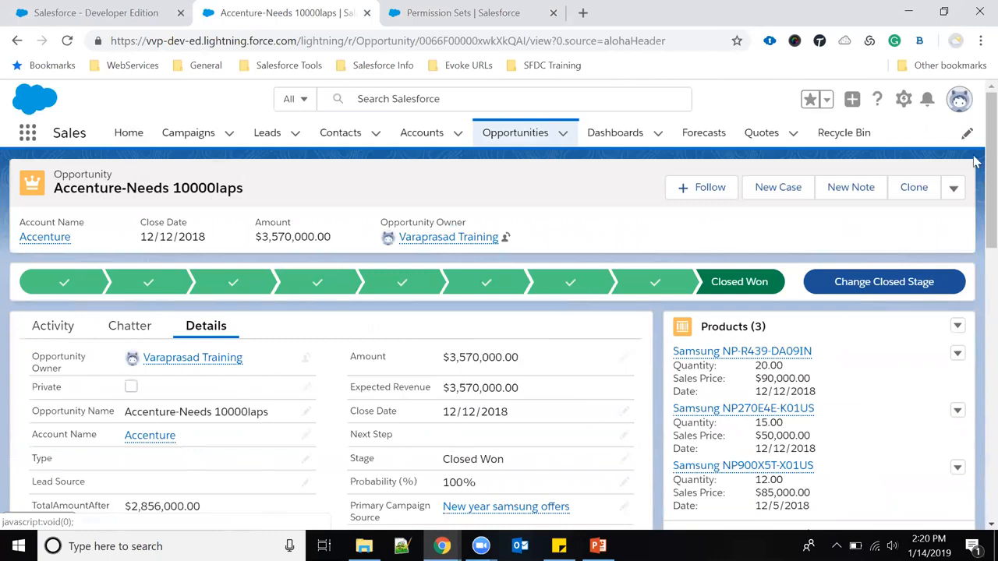
# - View the user profile options and the notifications list, closing each one
pyautogui.click(959, 99)
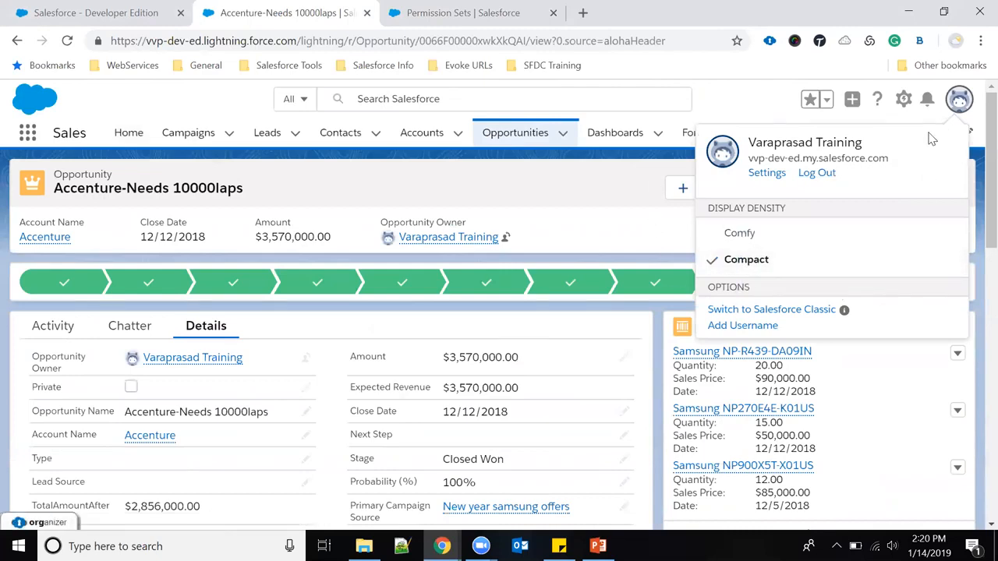
pyautogui.click(766, 104)
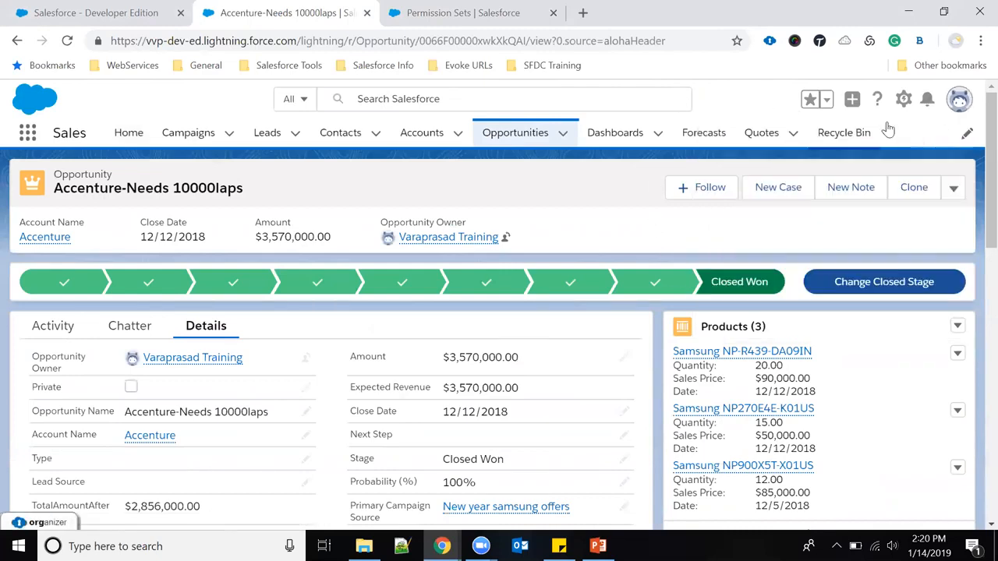
pyautogui.click(927, 102)
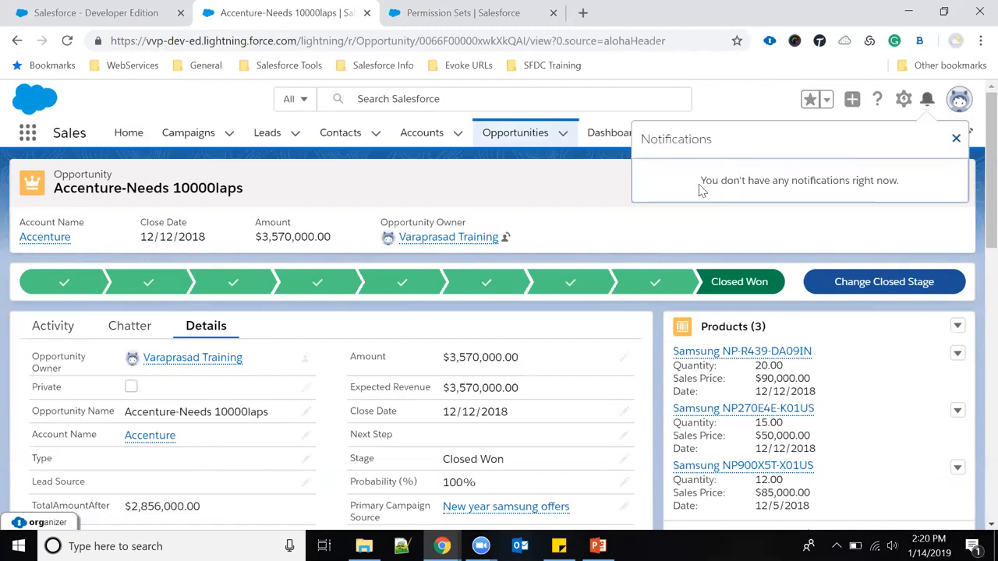
pyautogui.click(955, 139)
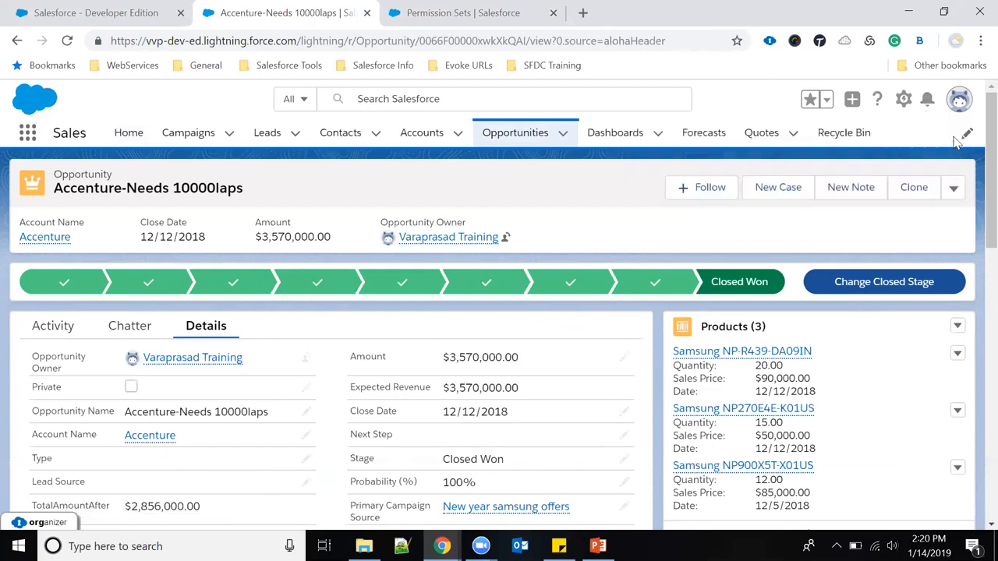
# - Open the opportunity's record page for editing in Lightning App Builder and look through the Standard components
pyautogui.click(902, 101)
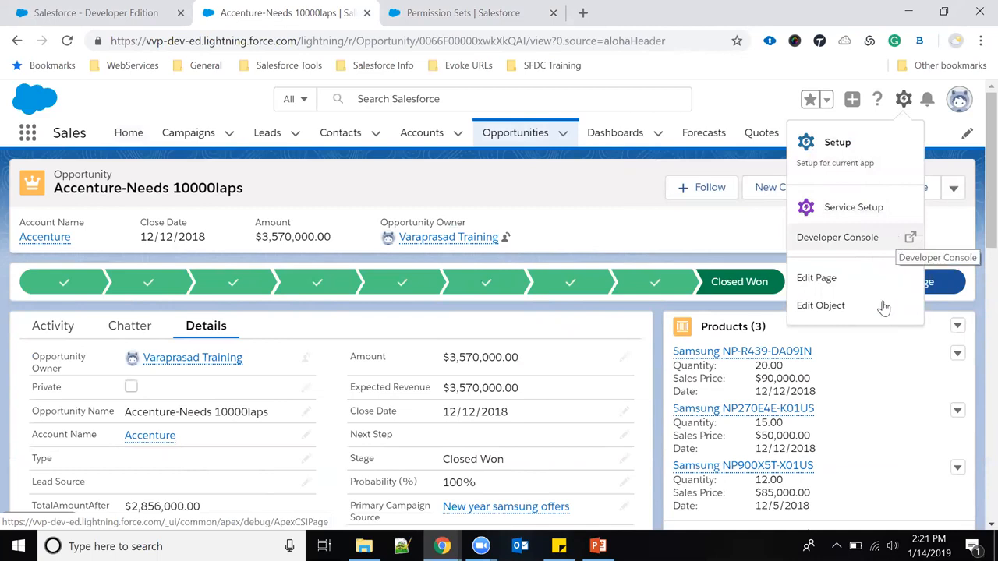
pyautogui.click(816, 278)
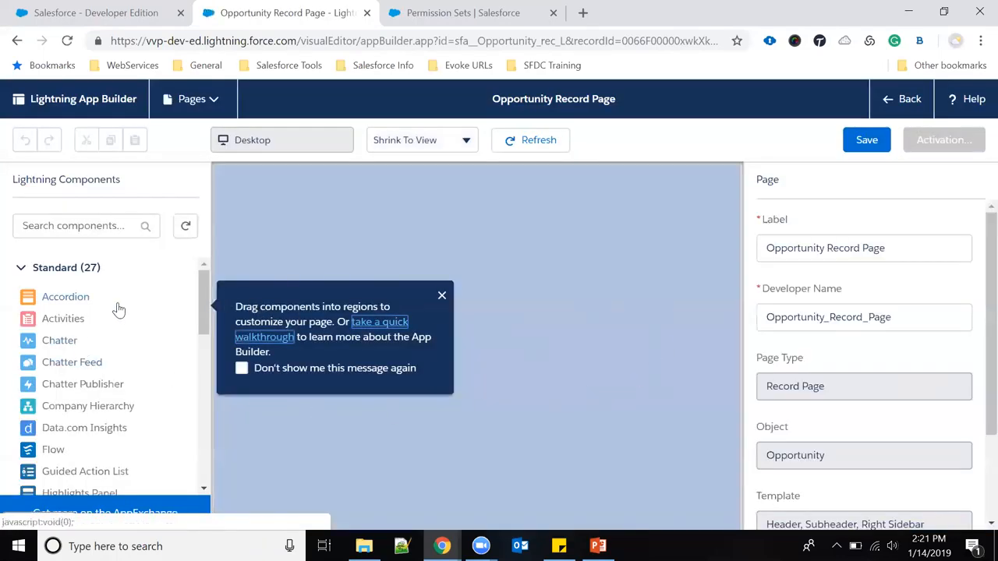
pyautogui.scroll(-2, 118, 310)
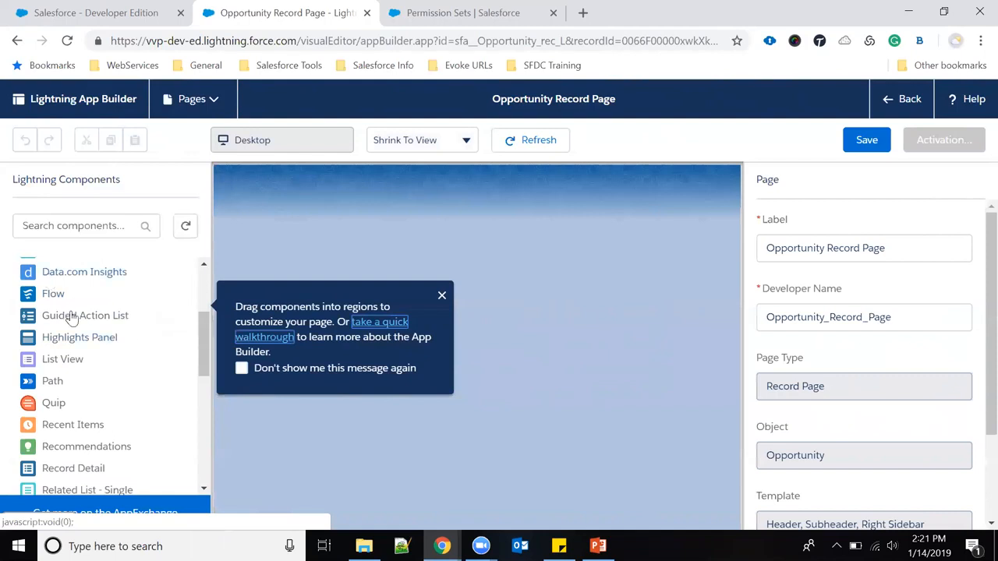
# - Try adding the custom AdditionComp component below the activity area of the opportunity record page, and leave Lightning App Builder without saving
pyautogui.scroll(-4, 78, 338)
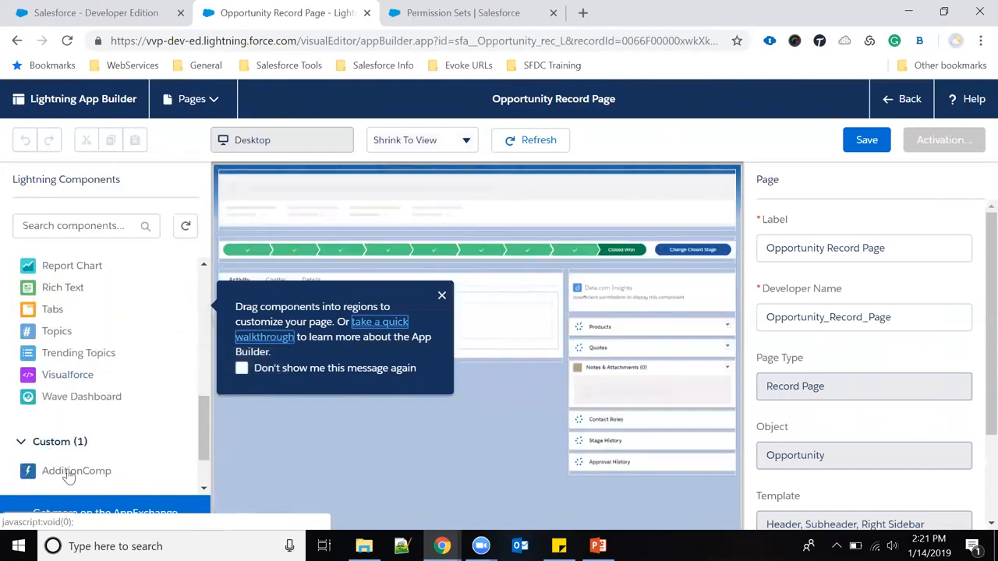
pyautogui.scroll(-2, 68, 477)
pyautogui.moveTo(86, 392); pyautogui.dragTo(417, 421)
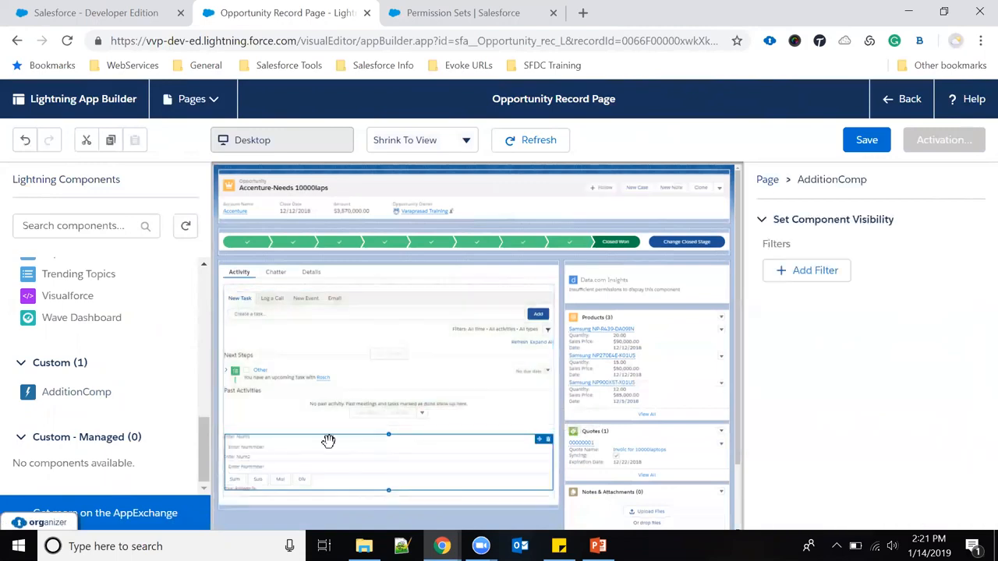
pyautogui.scroll(-1, 419, 449)
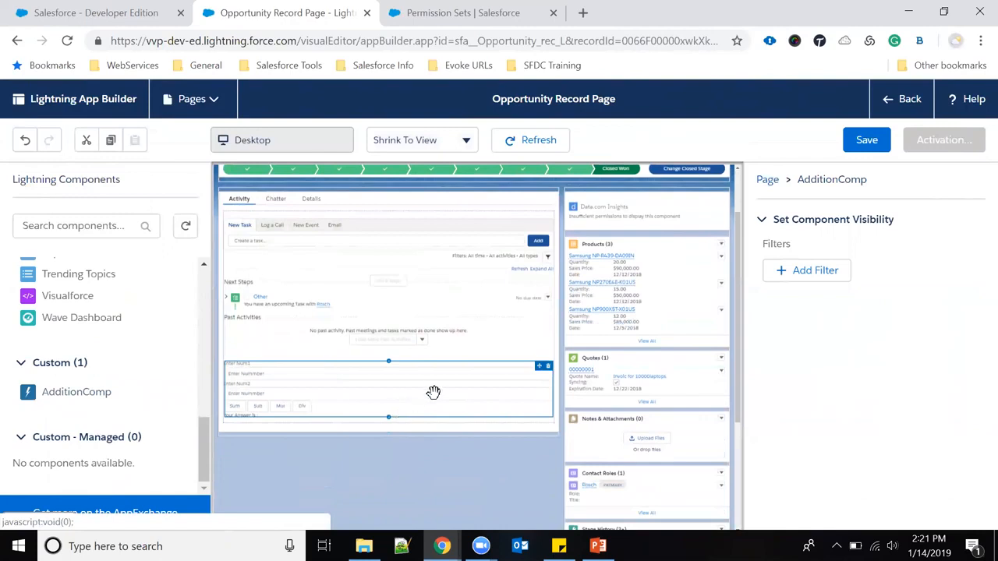
pyautogui.scroll(1, 687, 312)
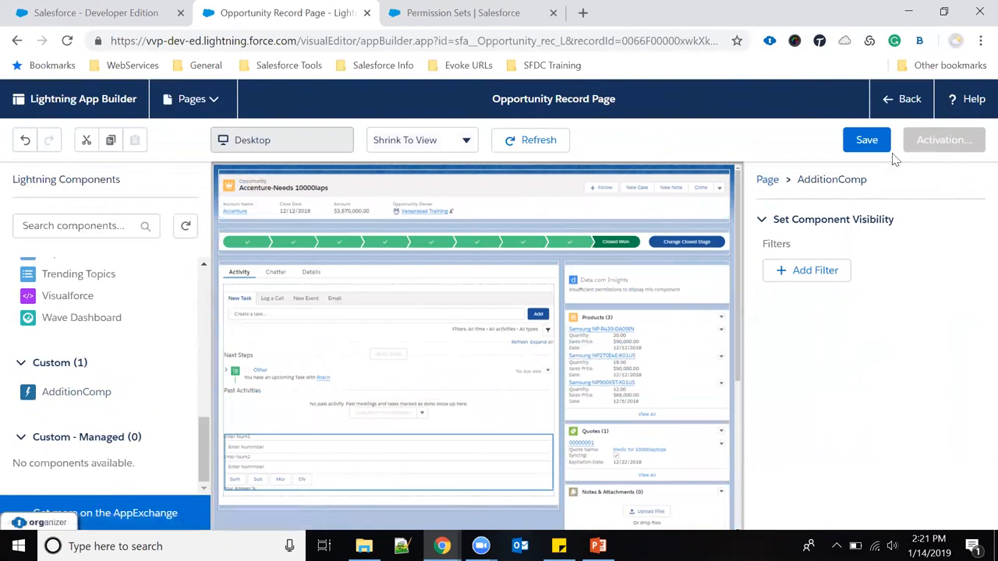
pyautogui.click(909, 99)
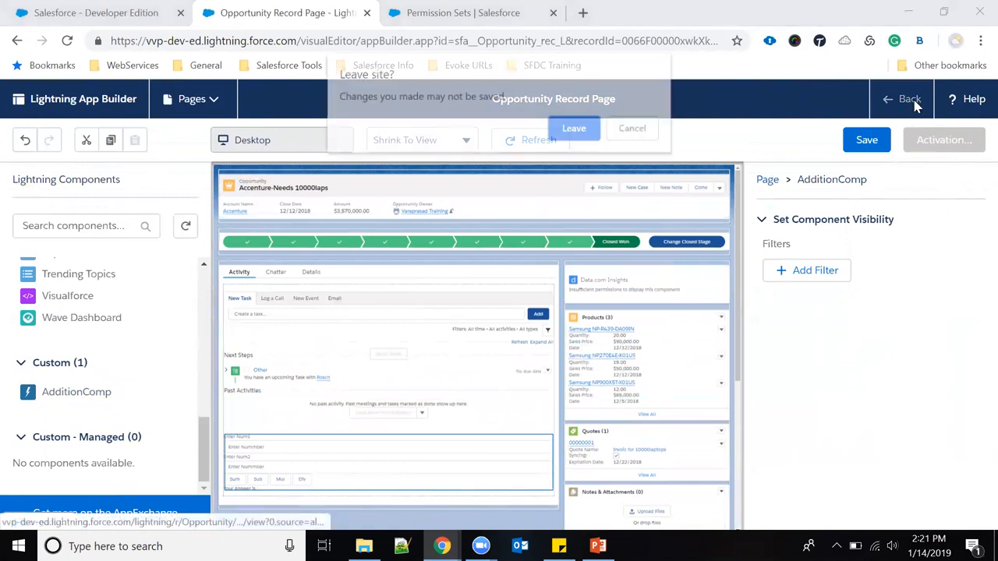
pyautogui.click(575, 129)
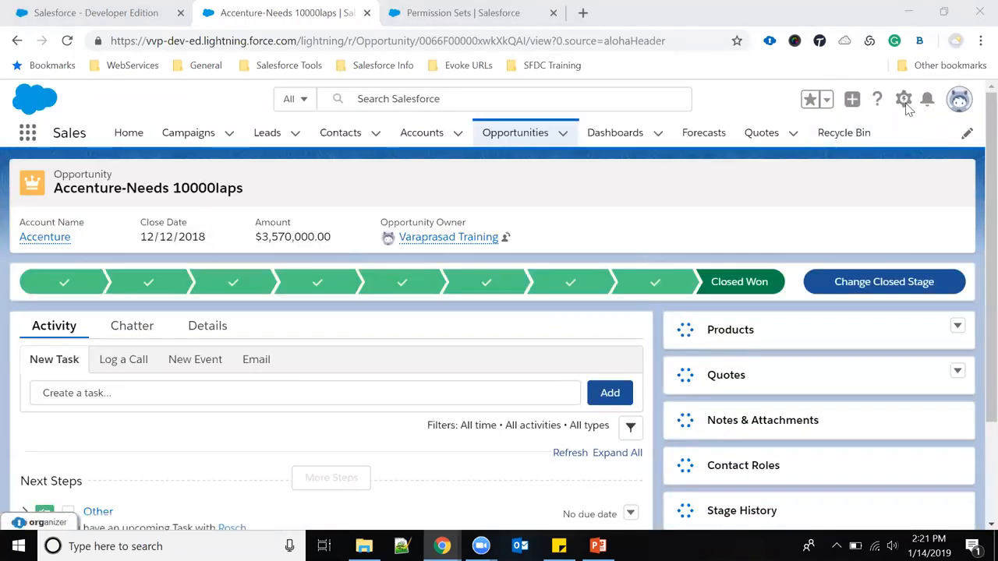
# - Open the Opportunity object's setup from the record page for editing and review its details
pyautogui.click(904, 101)
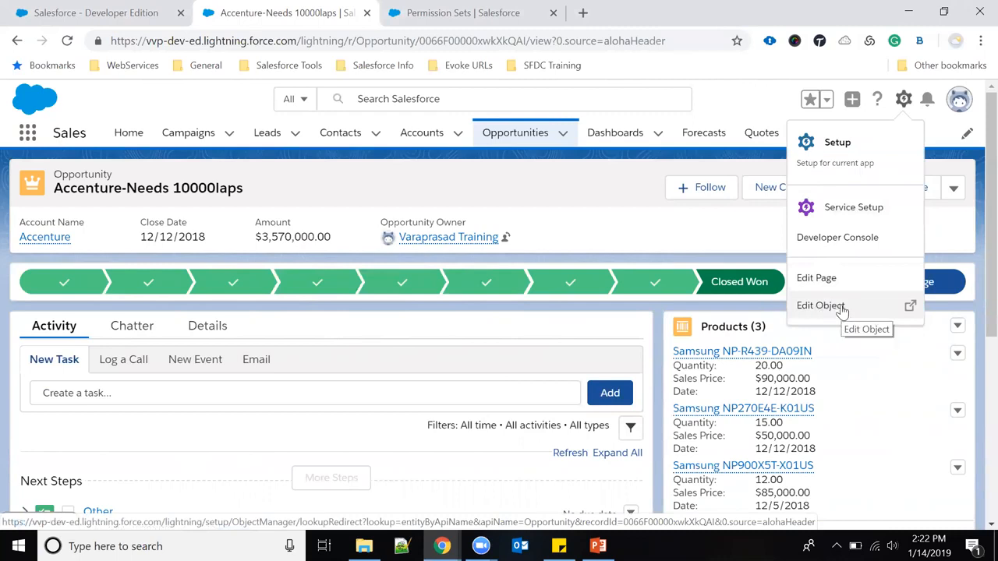
pyautogui.click(820, 306)
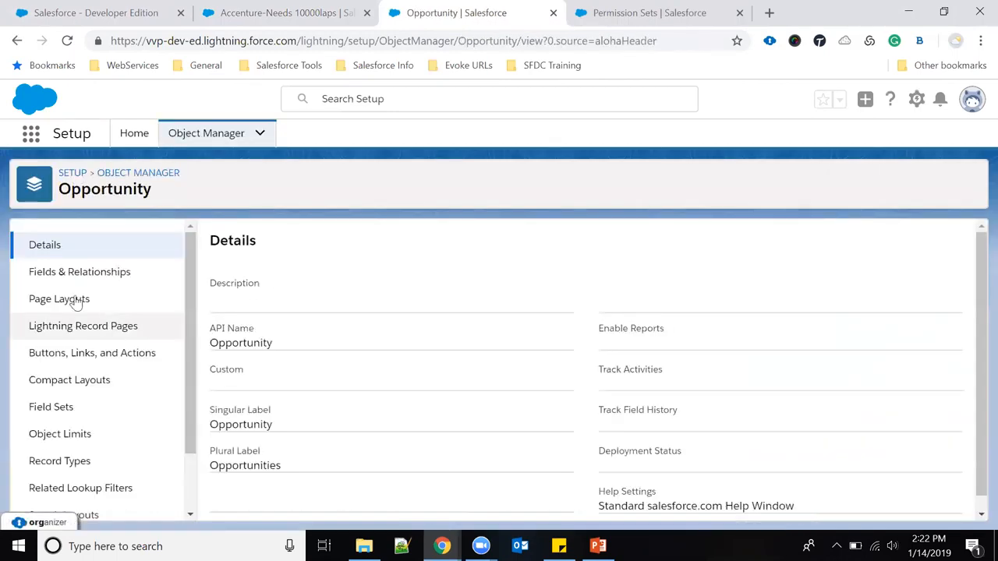
pyautogui.scroll(-1, 316, 324)
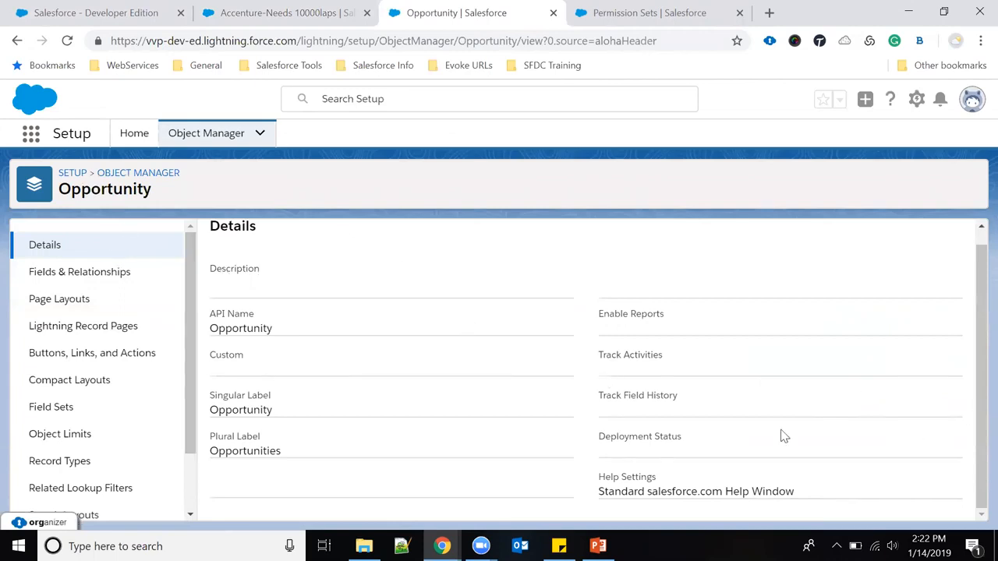
# - Look through the Opportunity object's Fields & Relationships, Page Layouts and Lightning Record Pages, plus the remaining setup categories
pyautogui.click(118, 272)
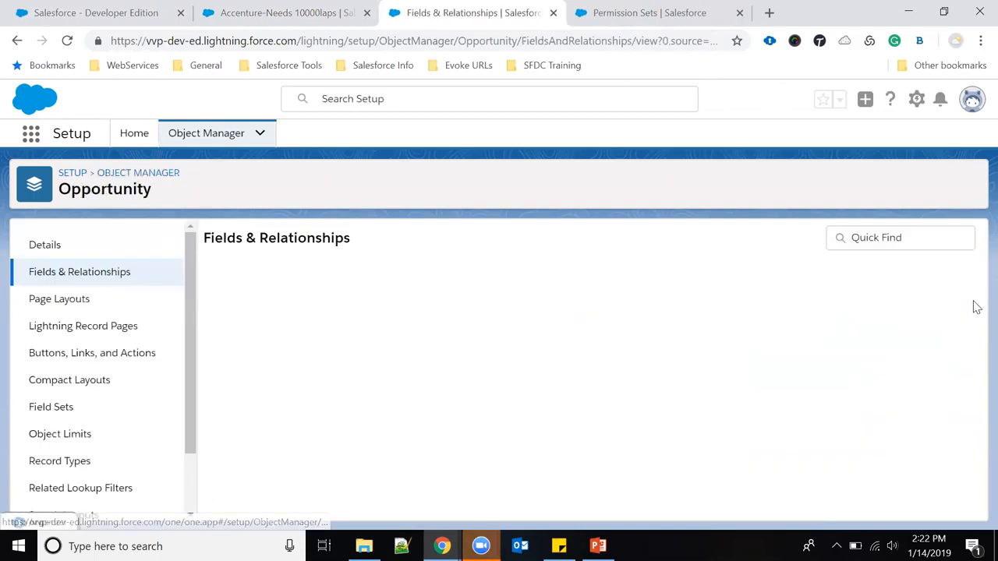
pyautogui.click(48, 302)
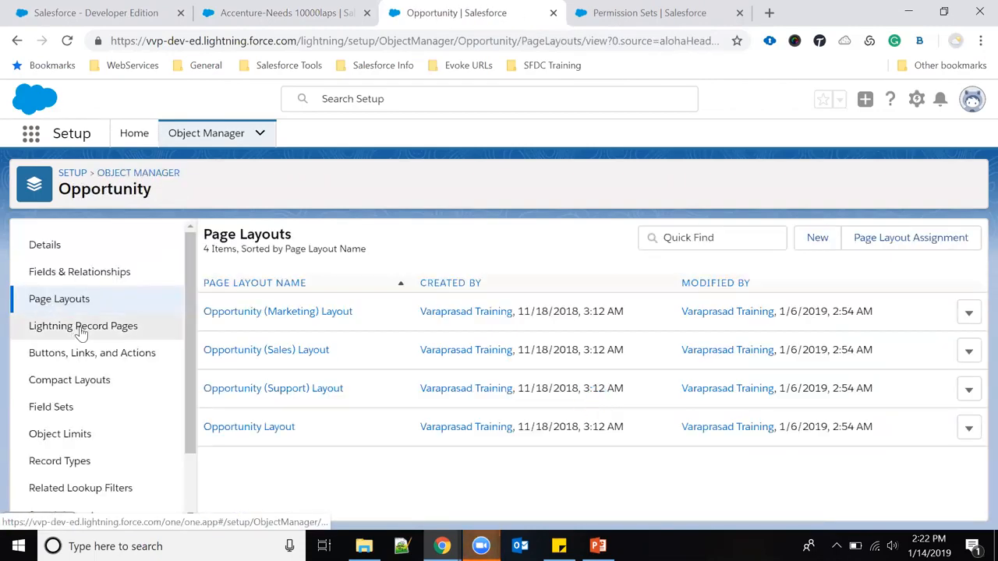
pyautogui.click(82, 327)
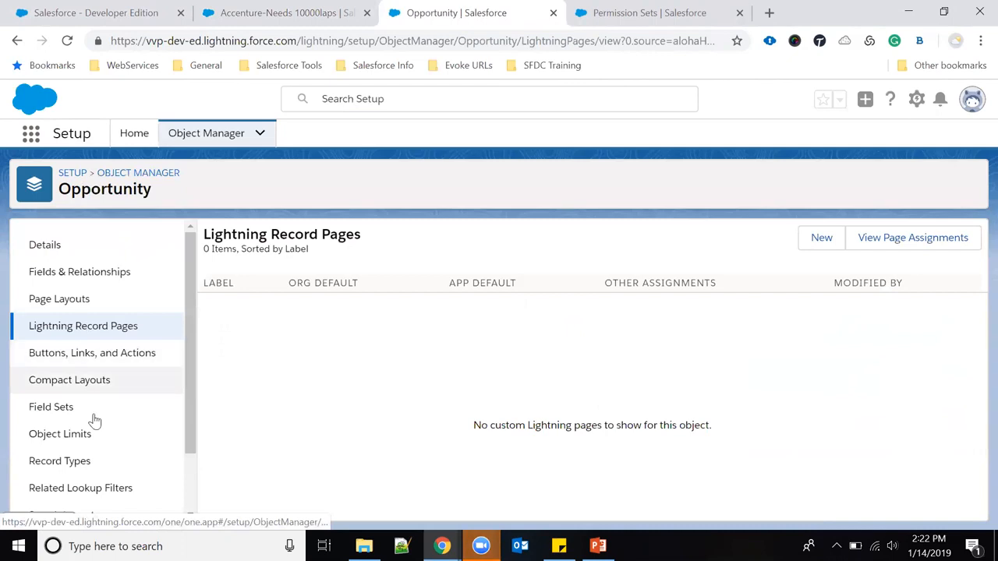
pyautogui.scroll(-1, 91, 437)
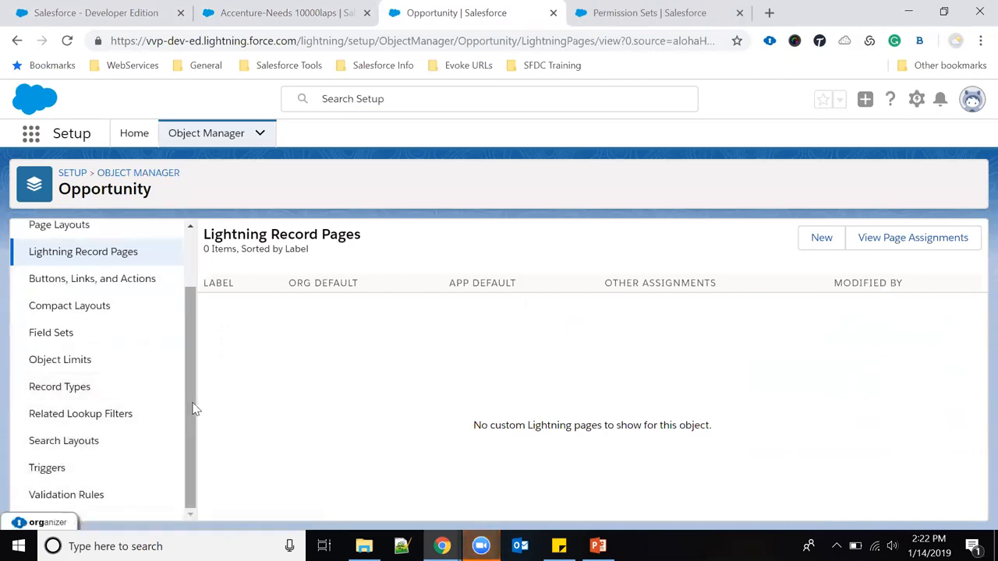
pyautogui.scroll(1, 195, 408)
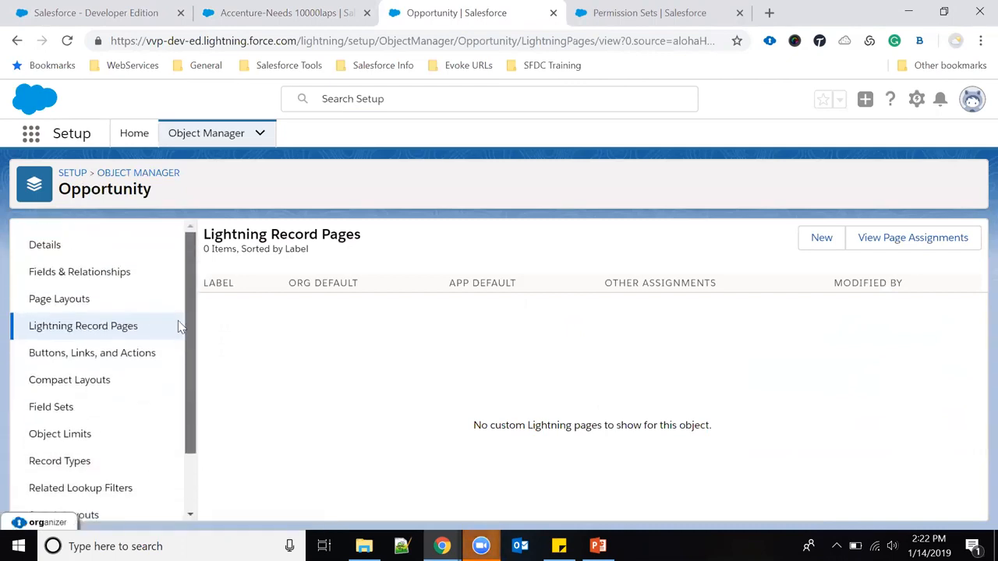
# - View the setup options, launch the Developer Console, and return to the Opportunity object's setup
pyautogui.click(916, 100)
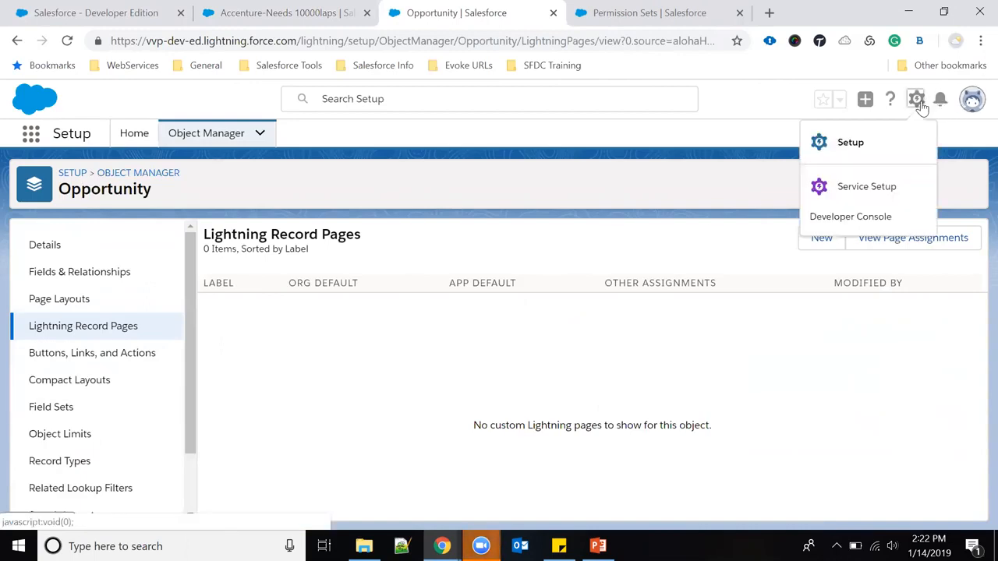
pyautogui.click(920, 222)
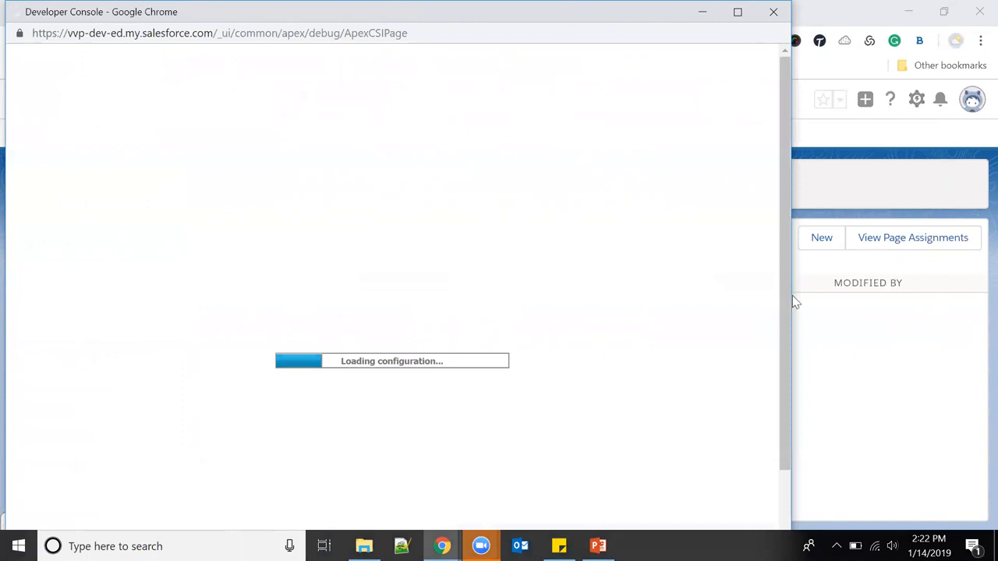
pyautogui.click(142, 12)
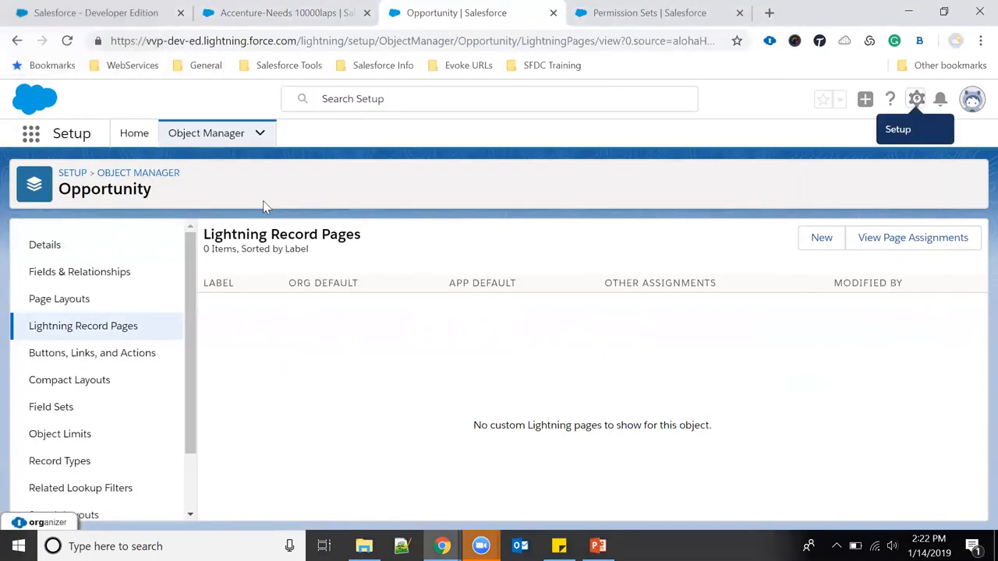
# - Read the Build a Report topic in Salesforce Help and view the available global actions, closing each one
pyautogui.click(891, 102)
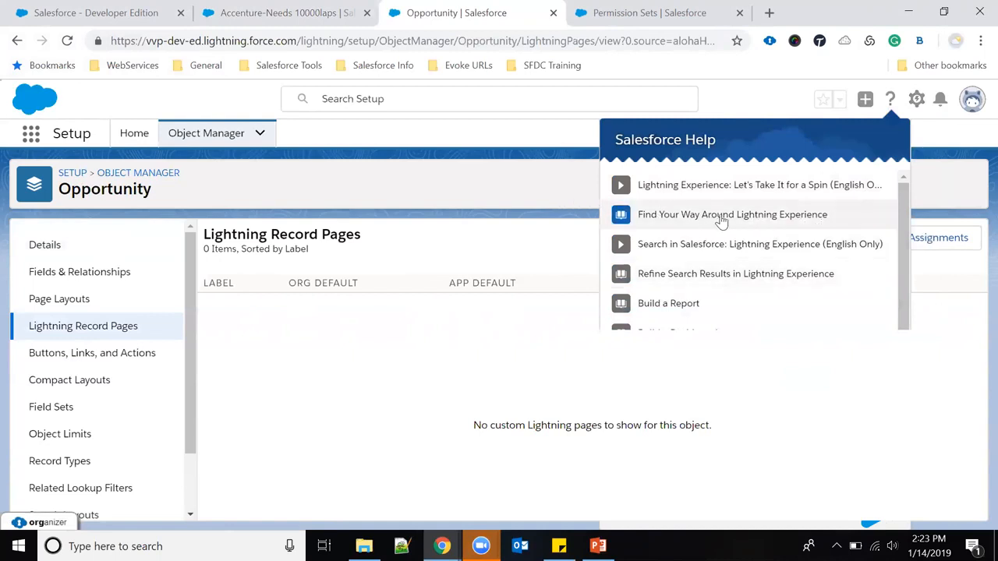
pyautogui.click(695, 304)
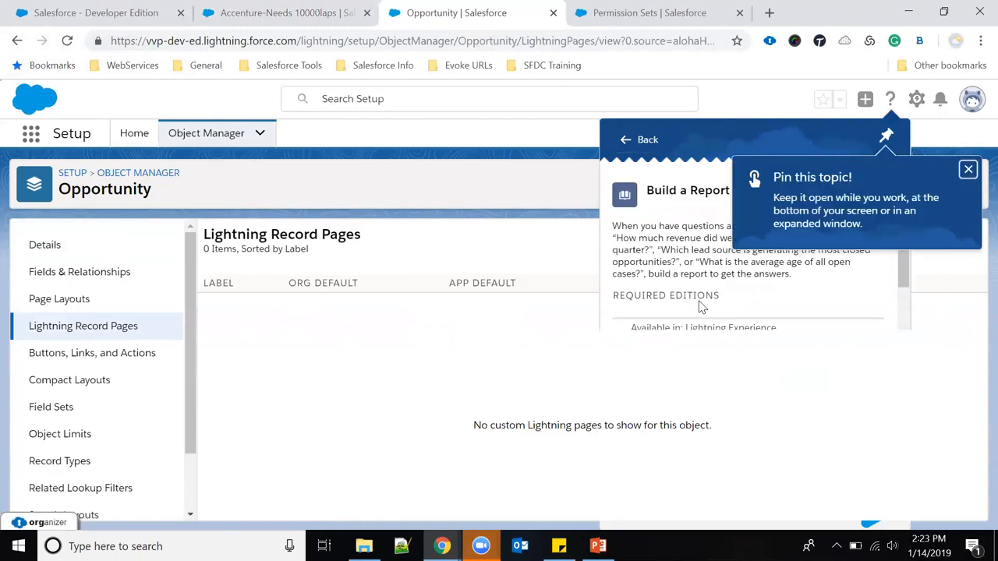
pyautogui.scroll(-10, 641, 249)
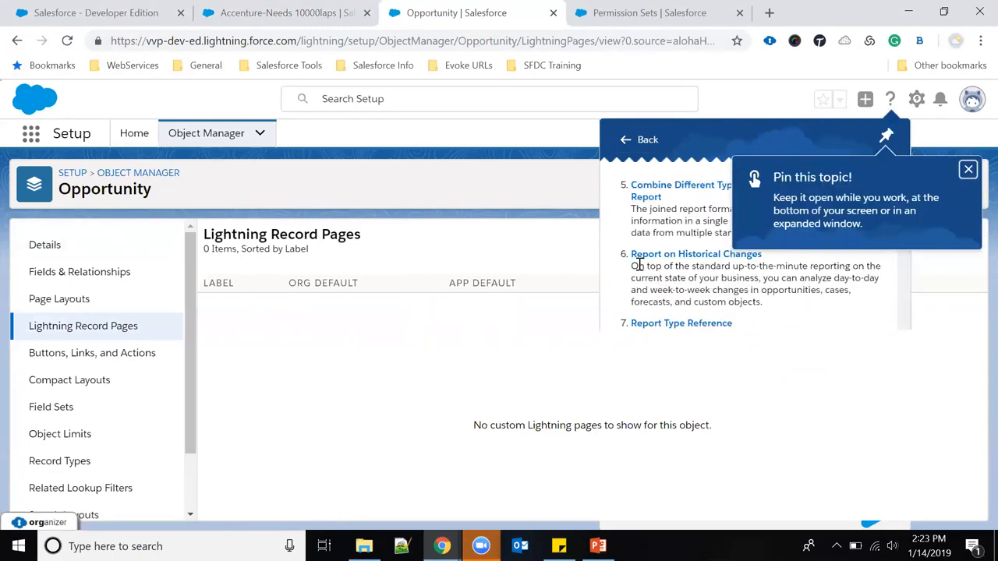
pyautogui.click(968, 170)
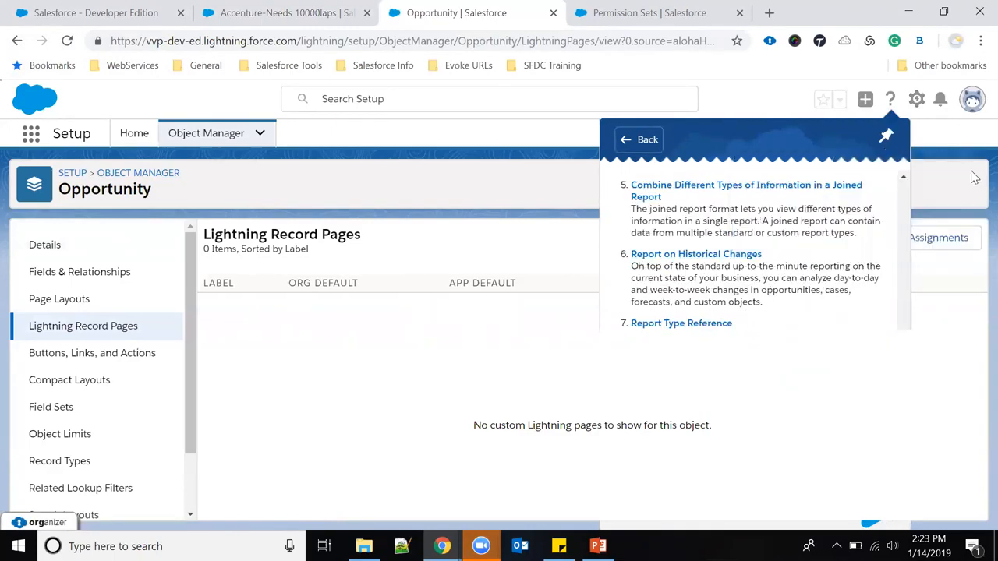
pyautogui.click(889, 99)
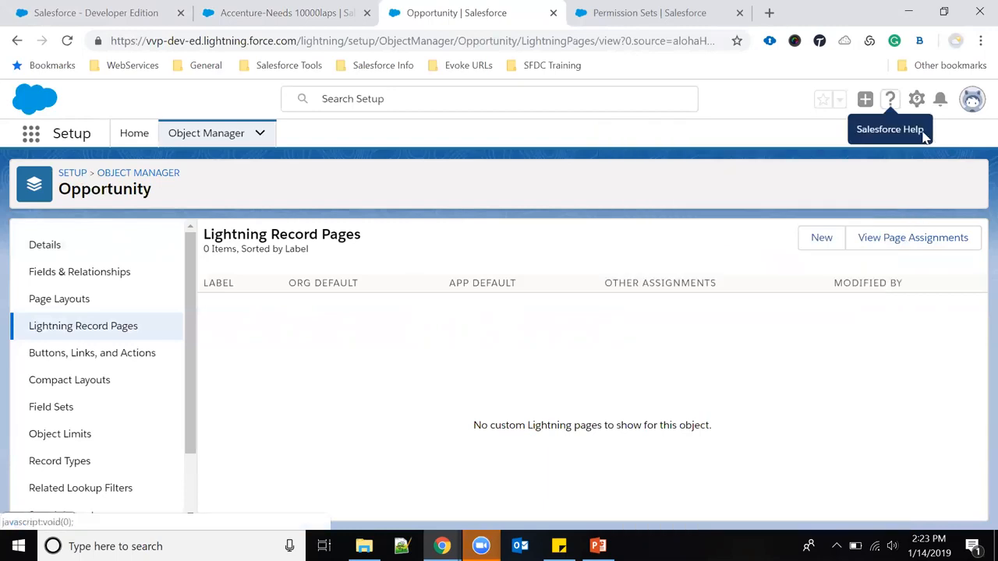
pyautogui.click(866, 100)
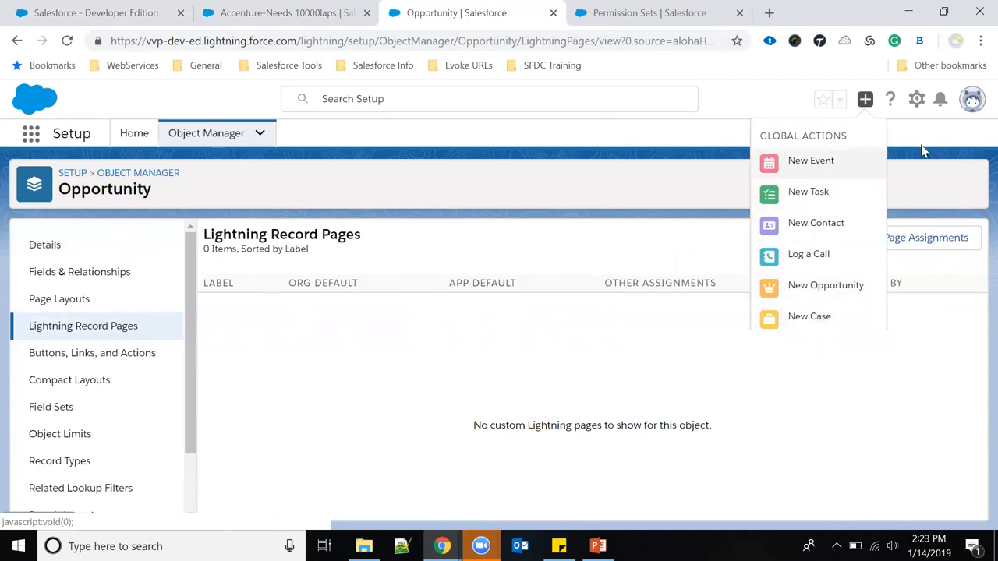
pyautogui.click(941, 151)
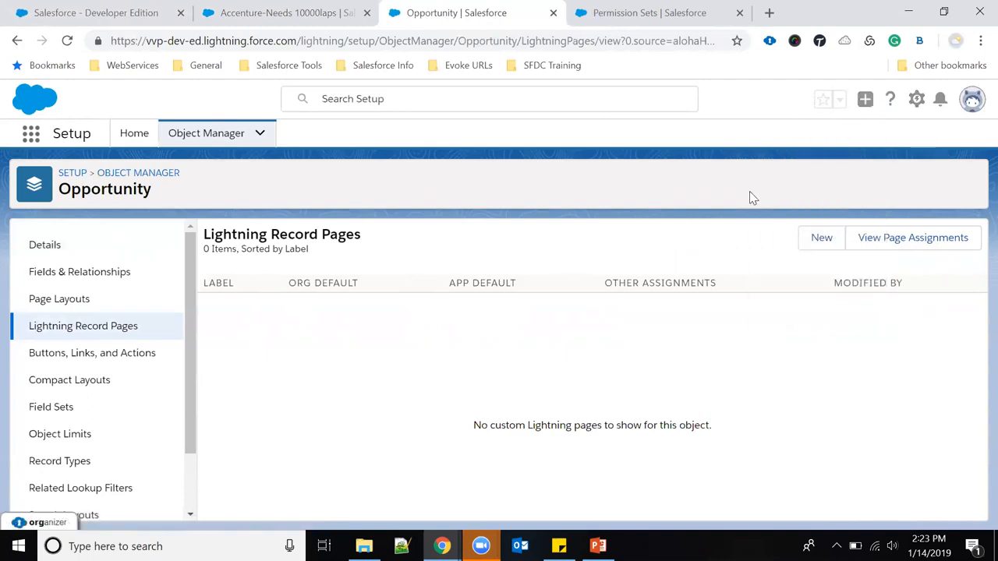
# - Switch to the Sales app through the App Launcher and open its list of opportunities
pyautogui.click(31, 137)
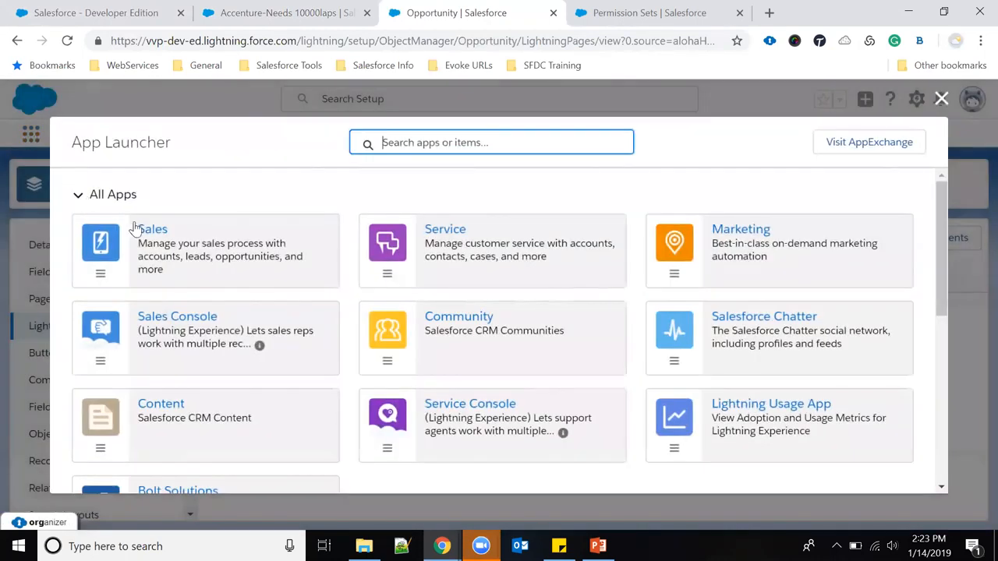
pyautogui.click(200, 246)
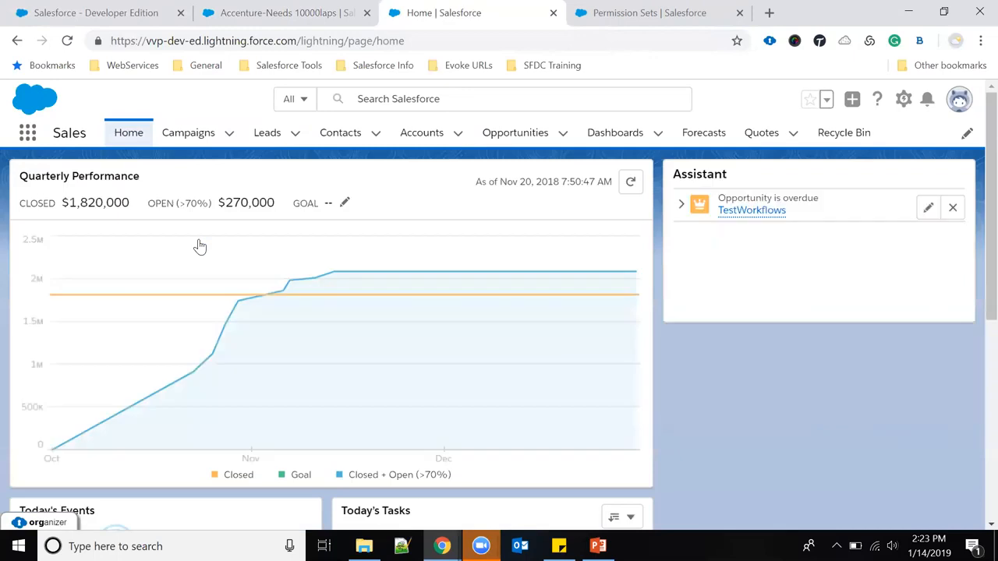
pyautogui.click(503, 134)
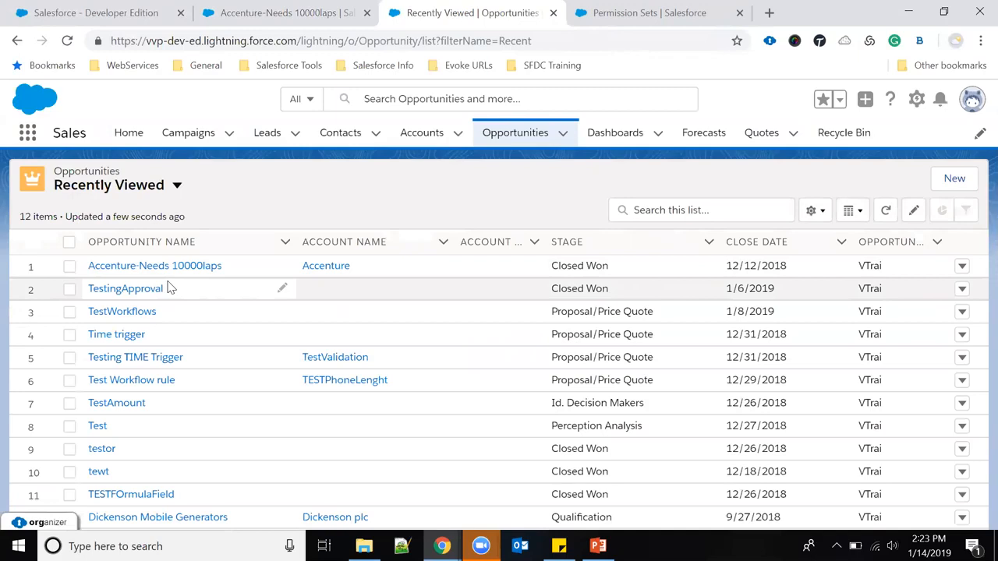
# - Add the Recently Viewed opportunities list to the favorites and reopen it from there
pyautogui.click(75, 270)
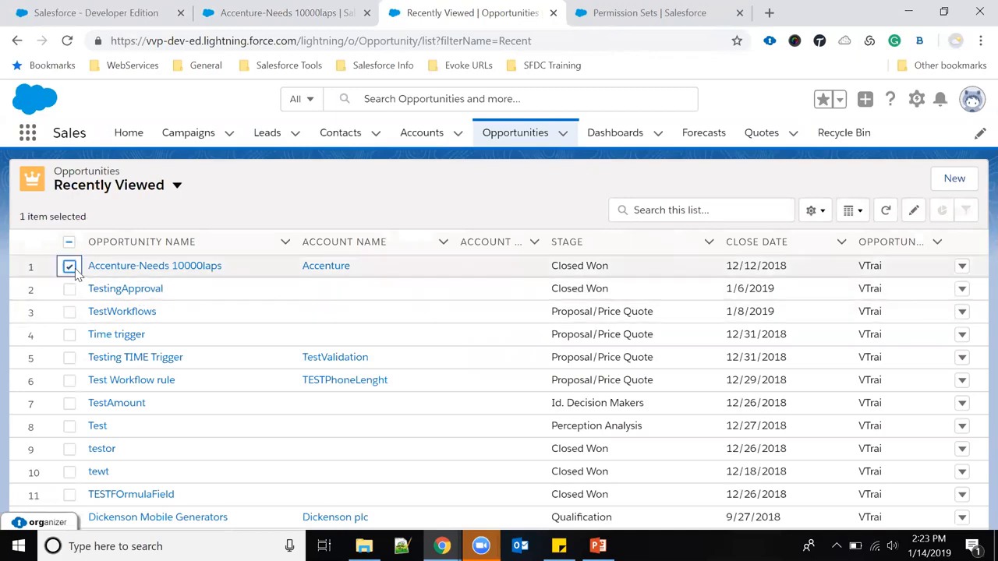
pyautogui.click(838, 100)
pyautogui.click(824, 99)
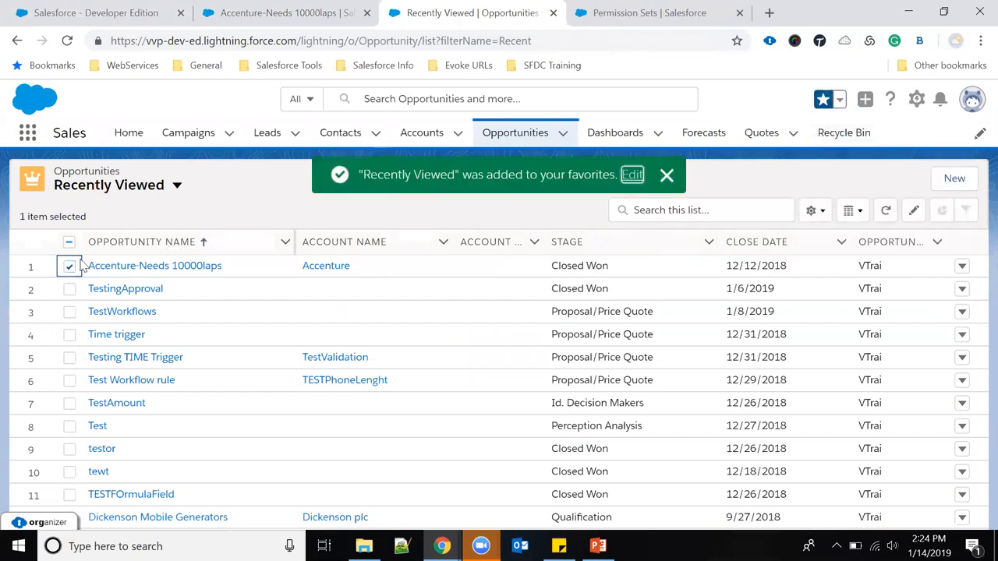
pyautogui.click(840, 105)
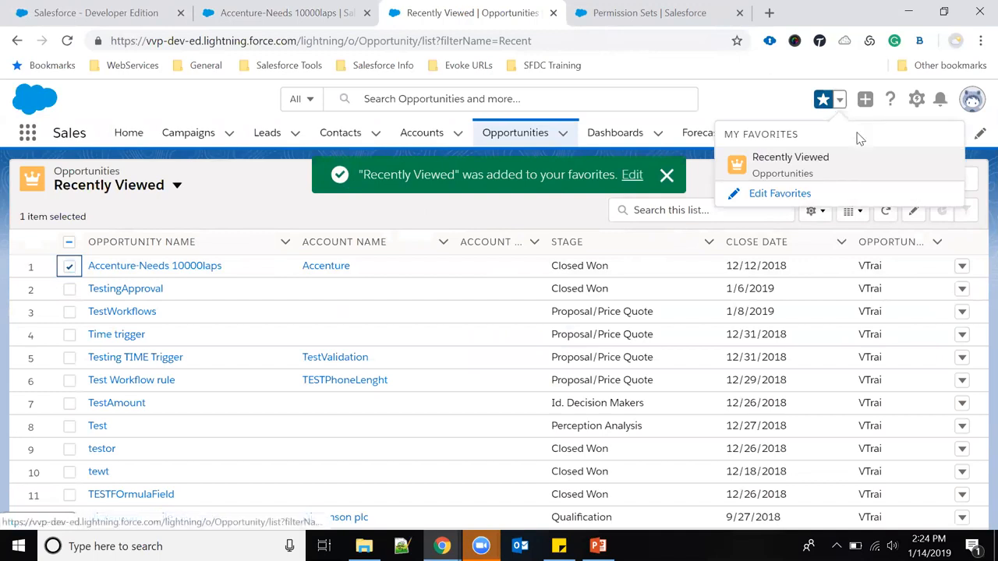
pyautogui.click(794, 166)
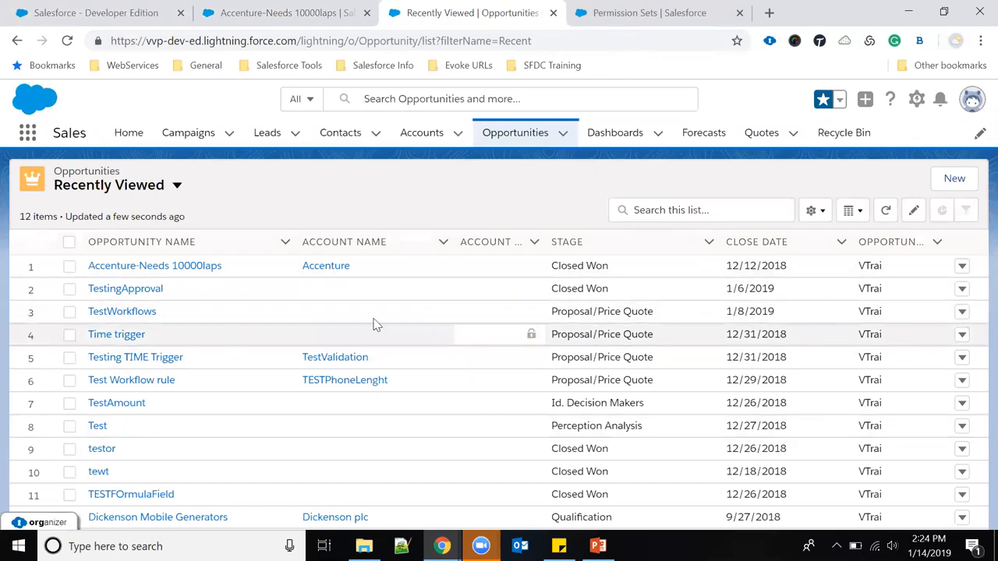
# - Open the details of the Accenture-Needs 10000laps opportunity, and view the favorites list from there before closing it
pyautogui.click(136, 268)
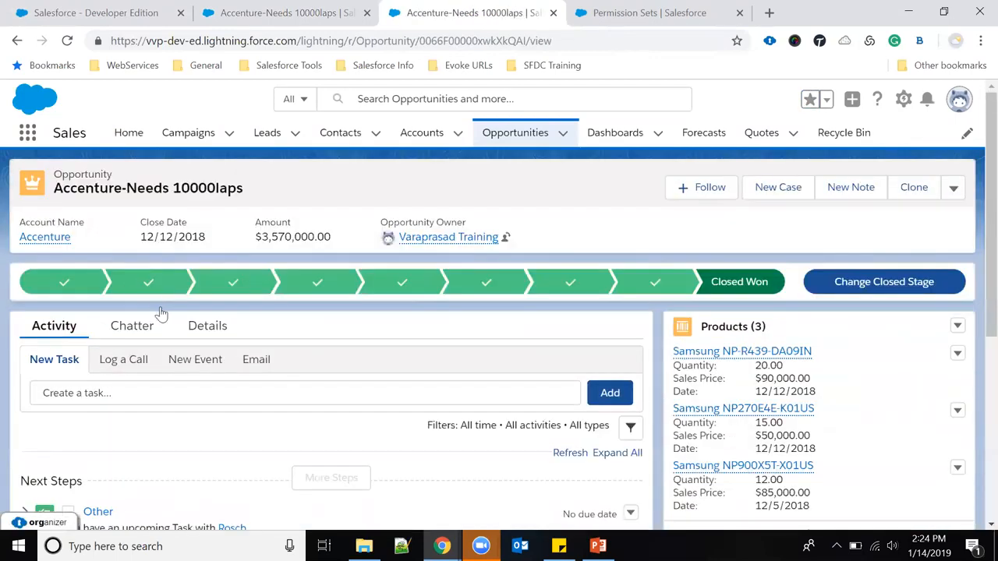
pyautogui.click(207, 334)
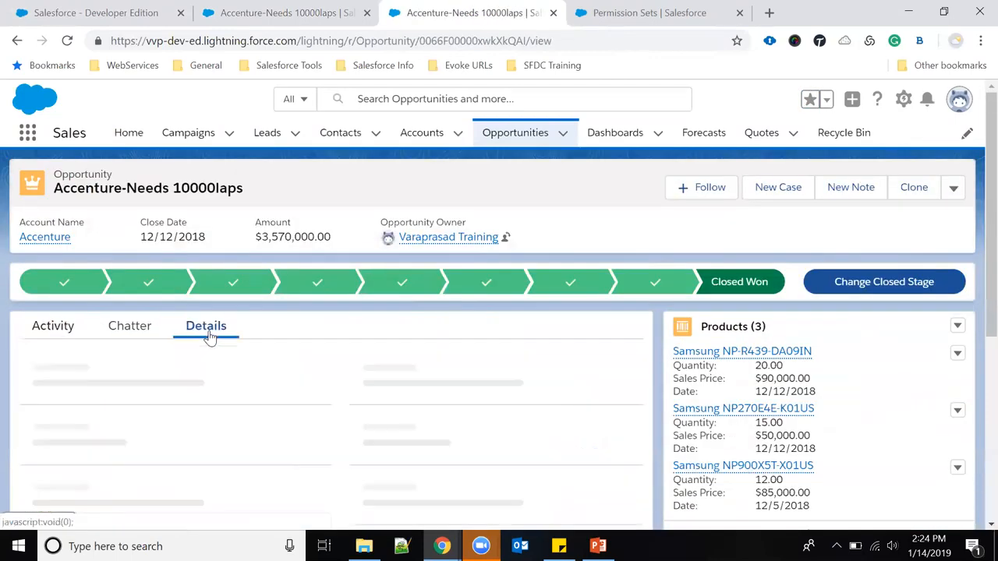
pyautogui.click(828, 102)
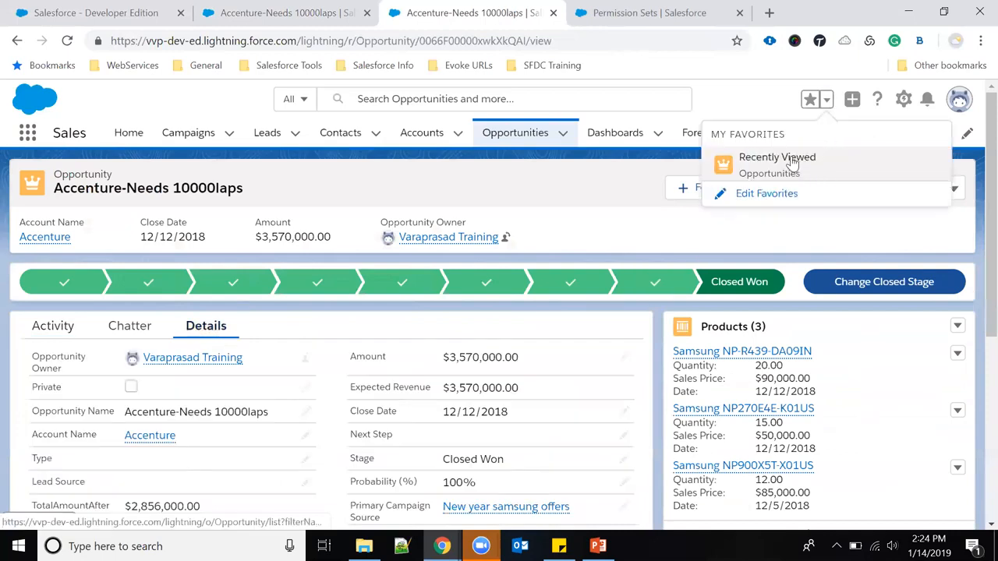
pyautogui.click(765, 106)
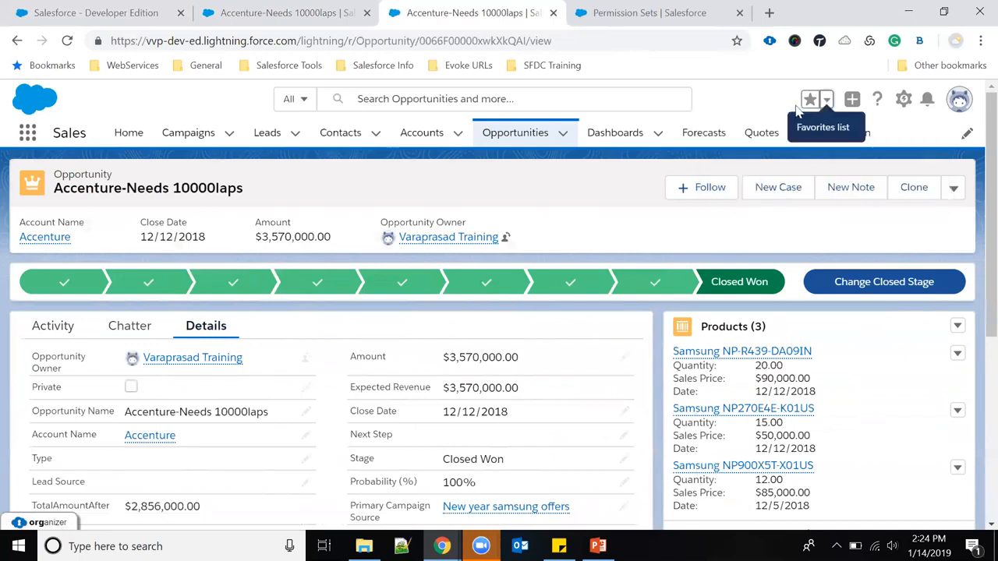
# - Add the Accenture-Needs 10000laps opportunity to the favorites and reopen it from the favorites list
pyautogui.click(808, 106)
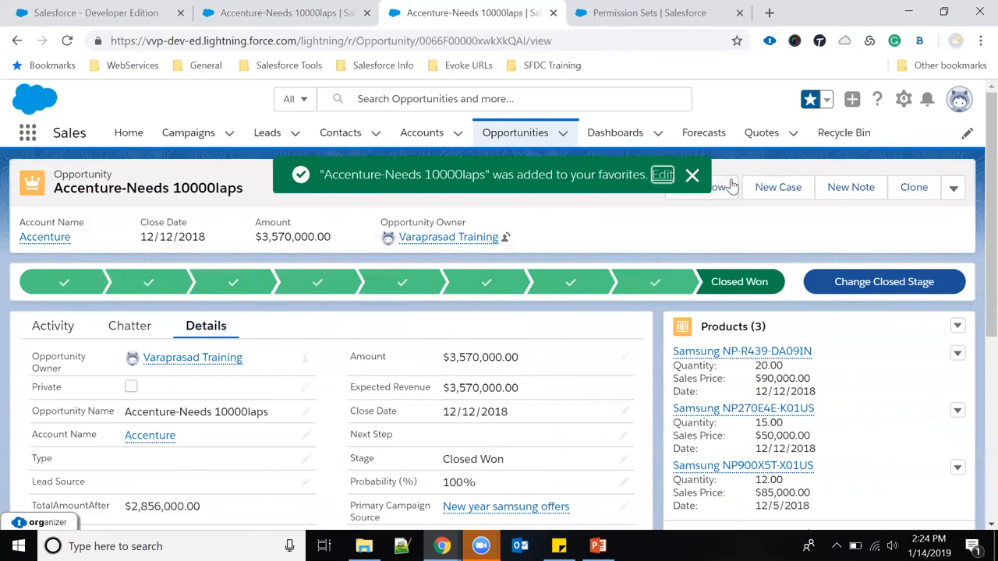
pyautogui.click(826, 103)
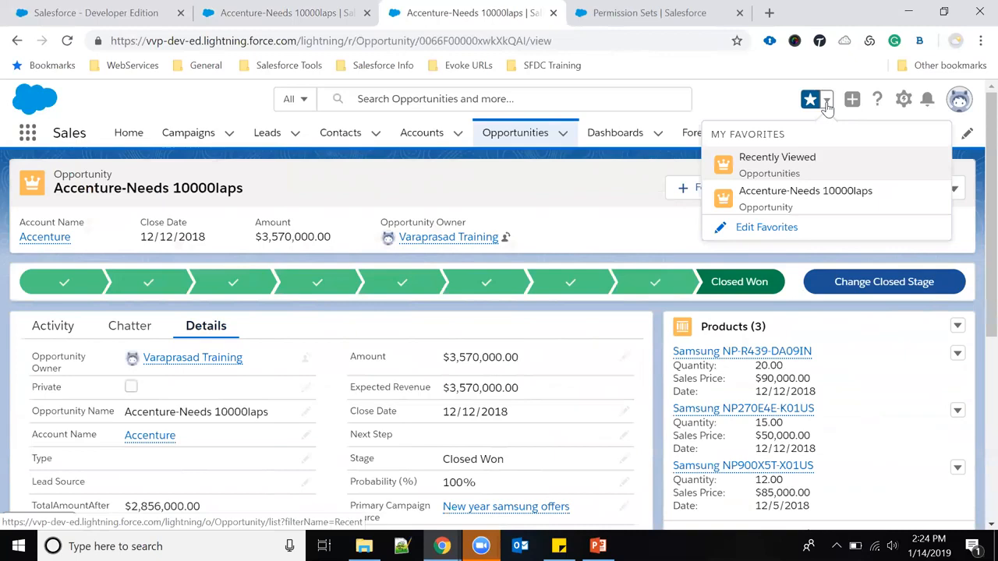
pyautogui.click(881, 205)
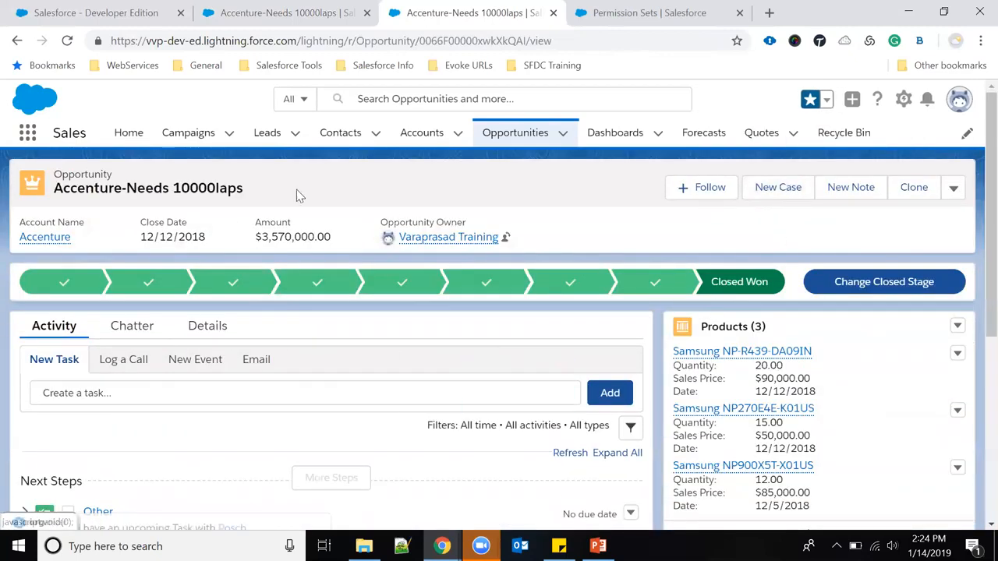
# - Visit the Campaigns list and the Home page, and return to the Accenture-Needs 10000laps opportunity through the favorites
pyautogui.click(191, 134)
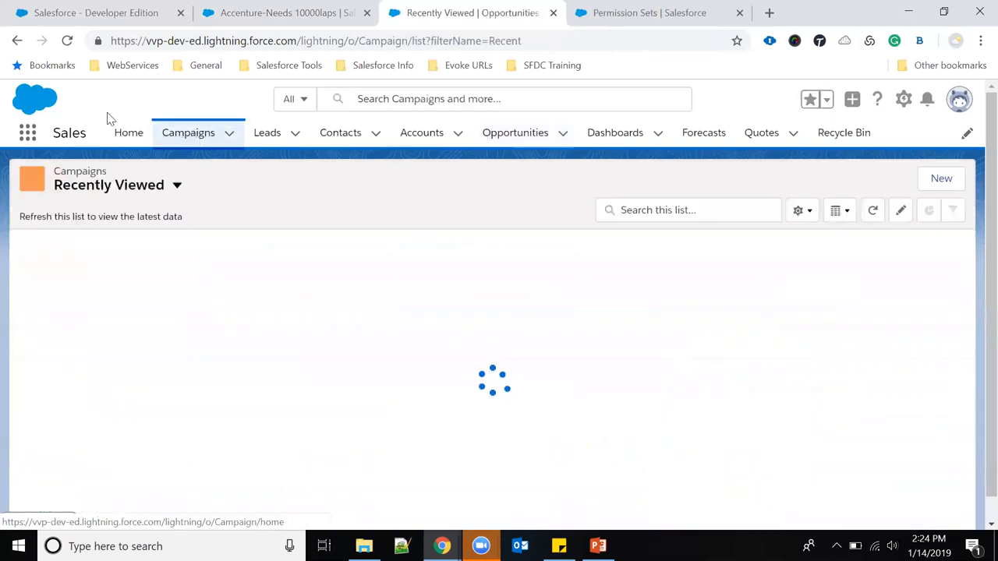
pyautogui.click(125, 134)
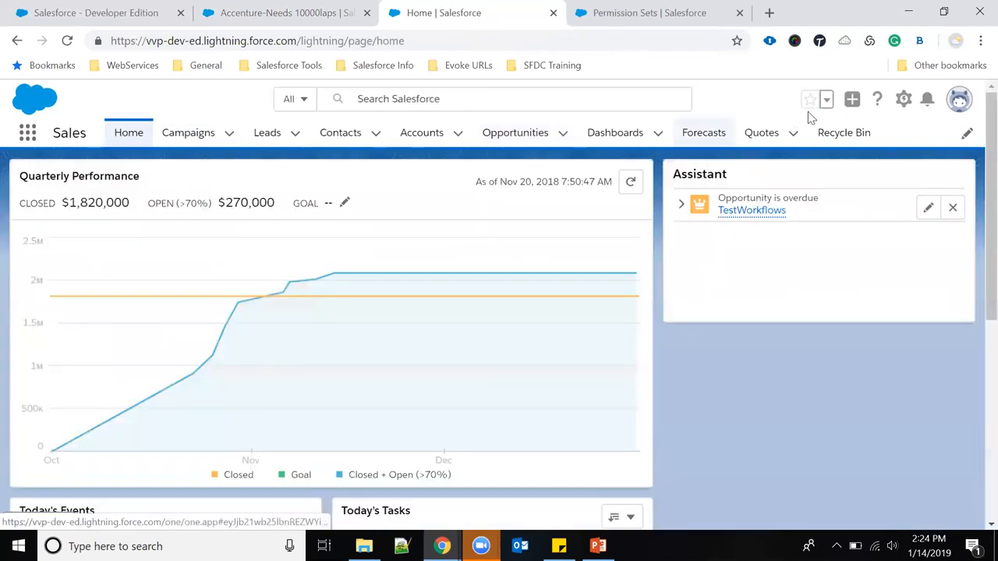
pyautogui.click(825, 105)
pyautogui.click(801, 197)
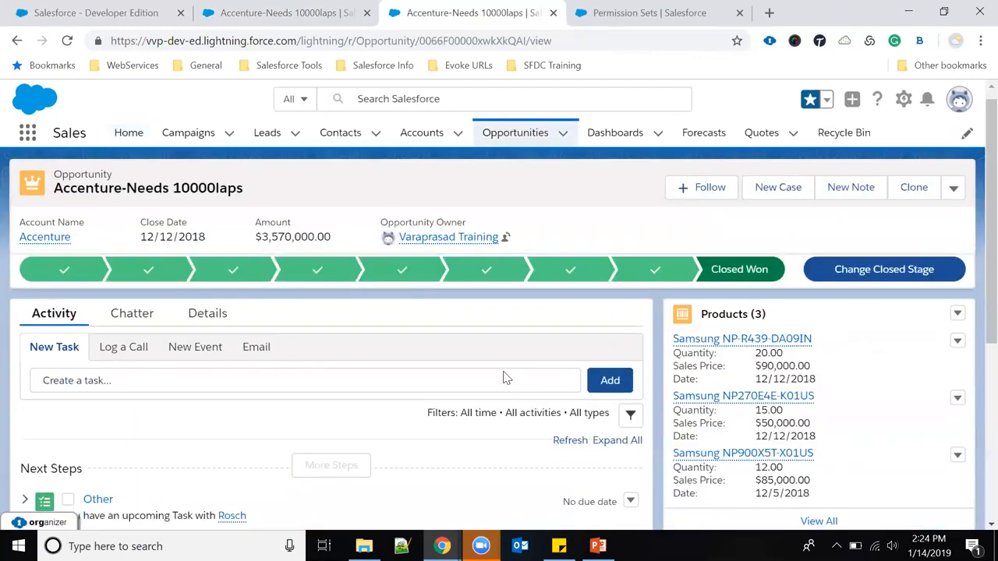
pyautogui.scroll(-2, 502, 378)
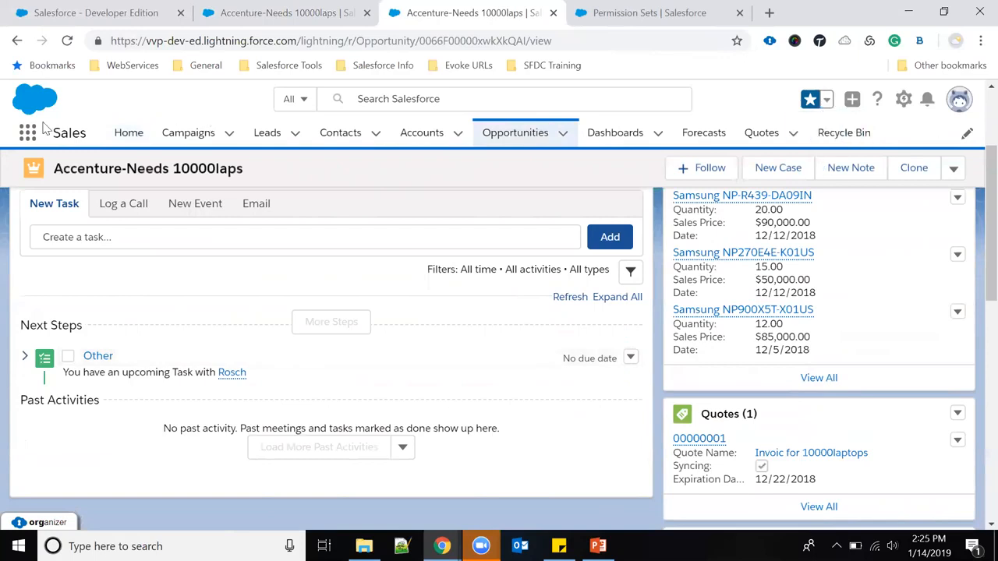
# - View the recent items offered by the global search, and look through all apps and items in the App Launcher
pyautogui.click(386, 103)
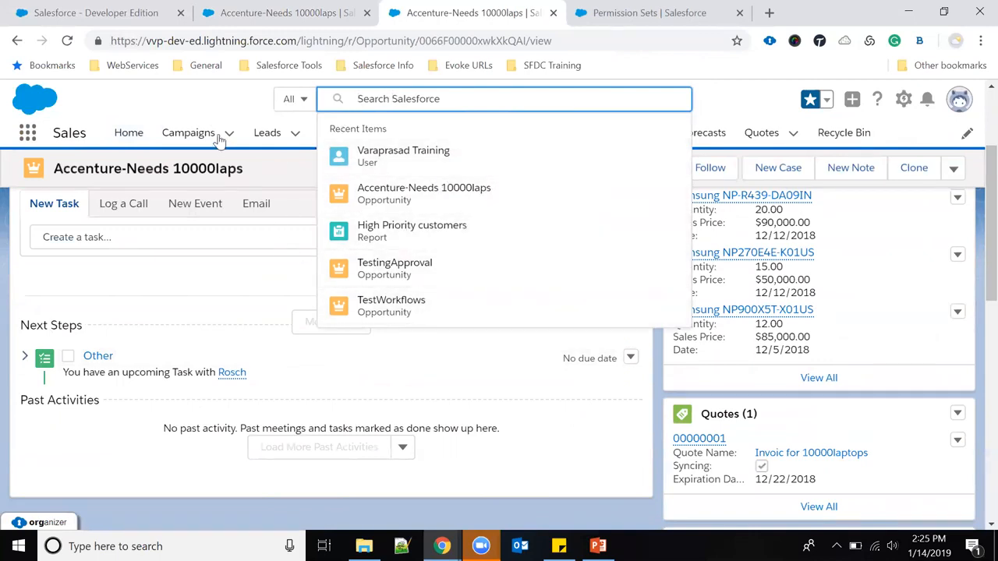
pyautogui.click(181, 115)
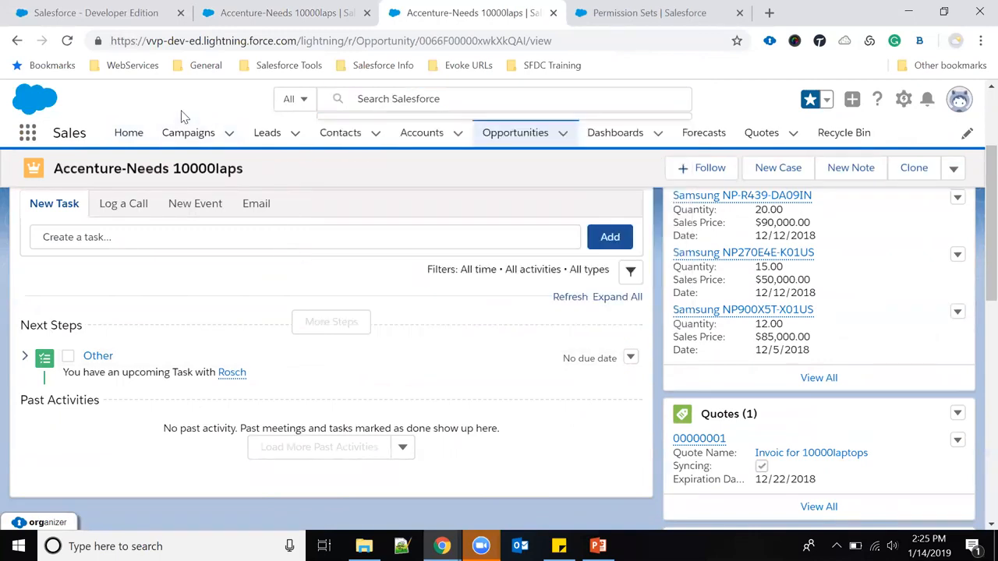
pyautogui.click(27, 134)
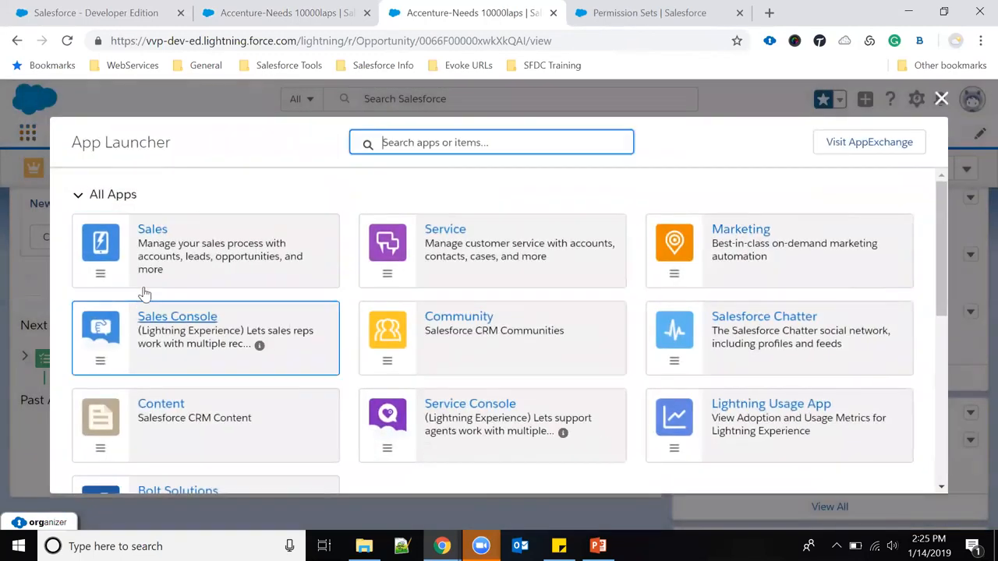
pyautogui.scroll(-1, 754, 358)
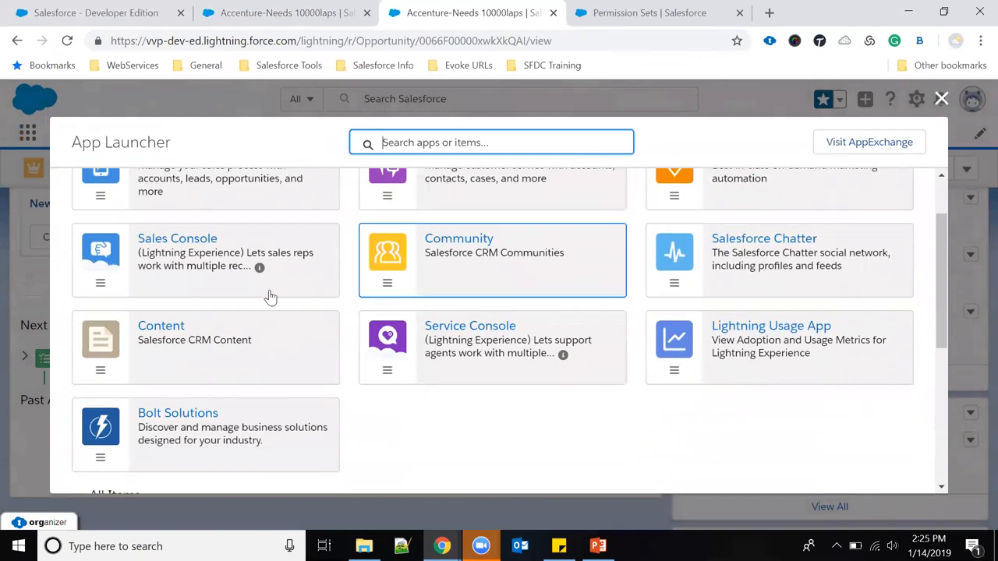
pyautogui.scroll(-3, 499, 374)
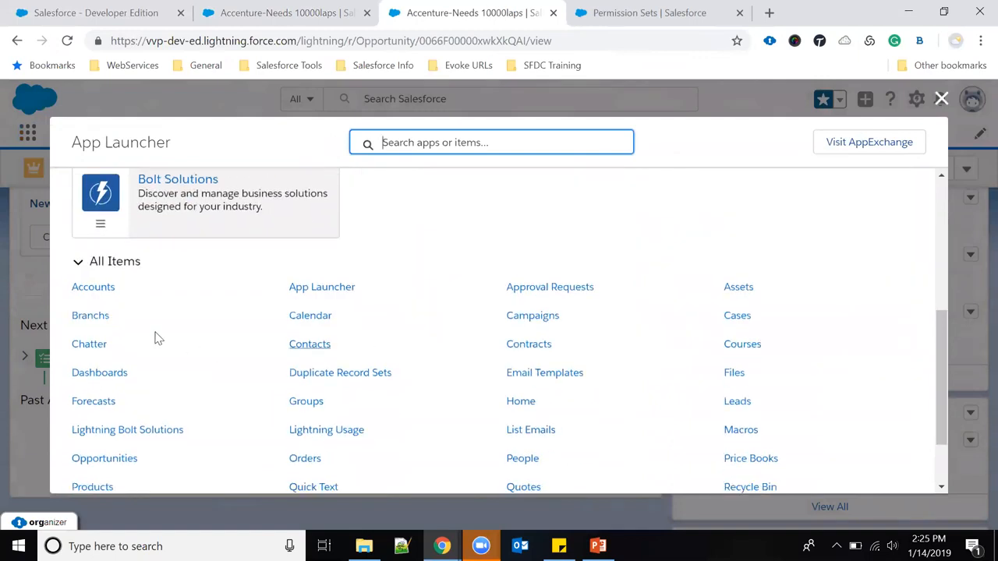
pyautogui.scroll(-1, 467, 440)
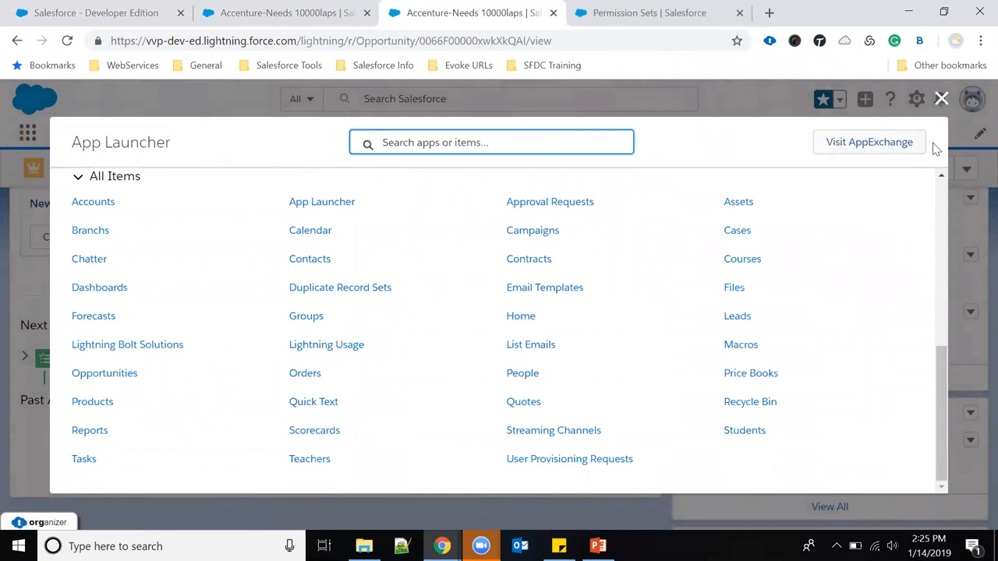
# - View AppExchange from the App Launcher, close it, and look over the full Accenture-Needs 10000laps opportunity page
pyautogui.click(904, 146)
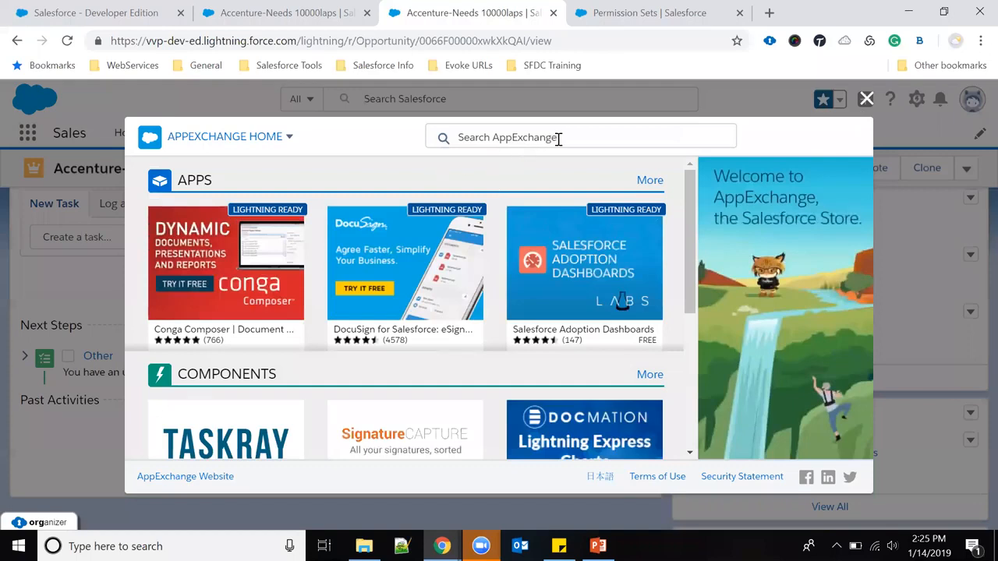
pyautogui.moveTo(597, 230)
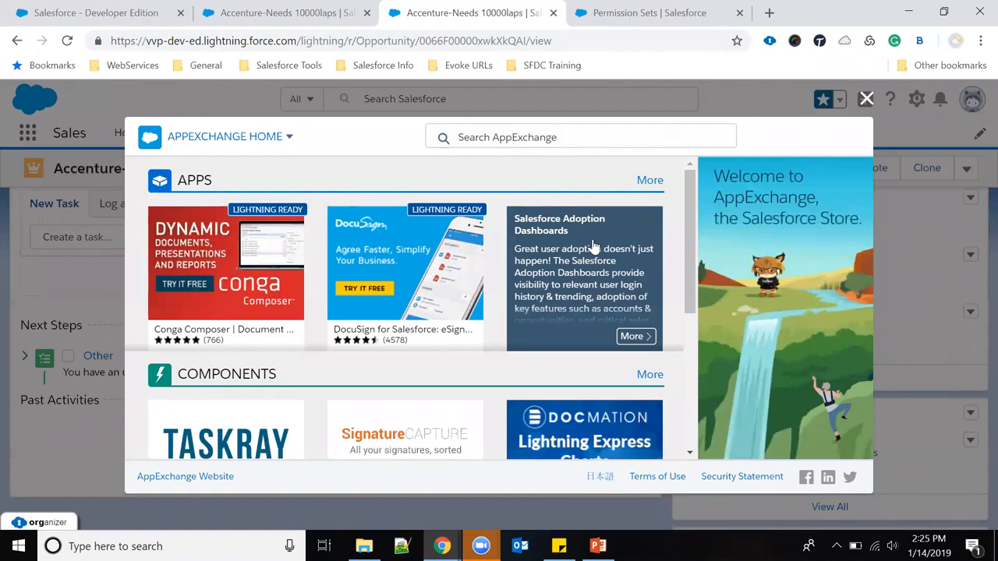
pyautogui.click(866, 99)
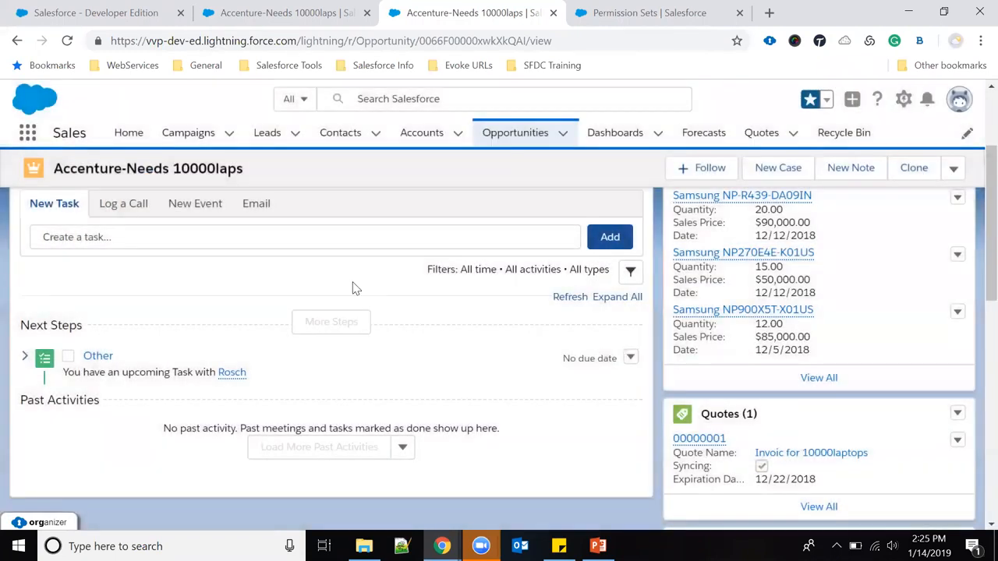
pyautogui.scroll(-10, 438, 367)
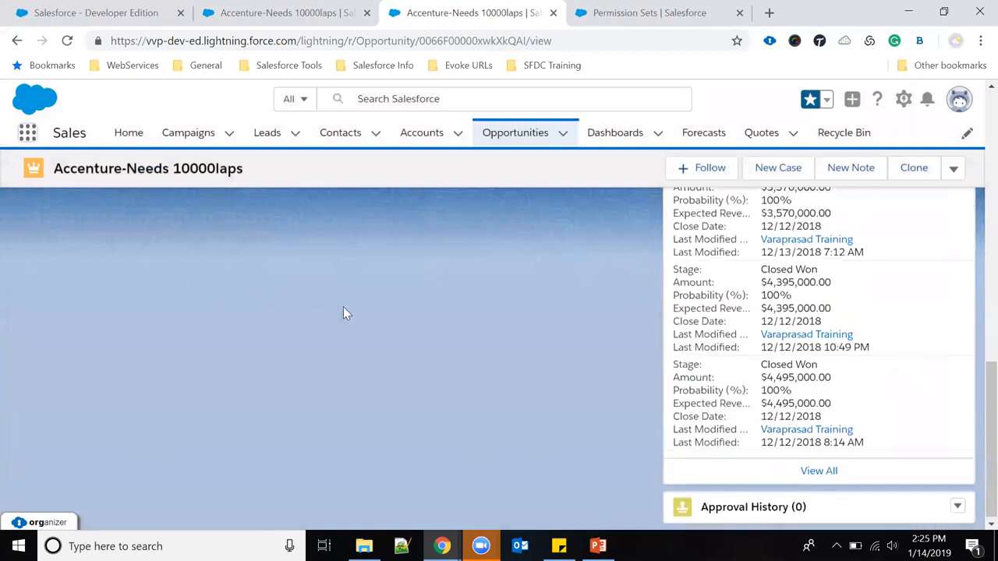
pyautogui.scroll(5, 273, 285)
pyautogui.scroll(5, 623, 343)
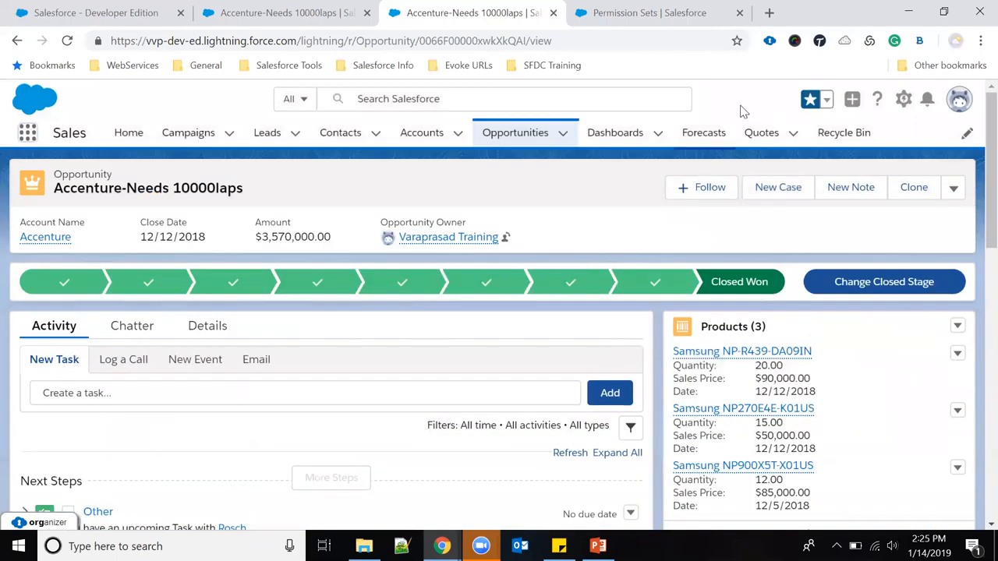
# - Open Setup and look through its Administration, Platform Tools and Settings categories
pyautogui.click(902, 99)
pyautogui.click(853, 148)
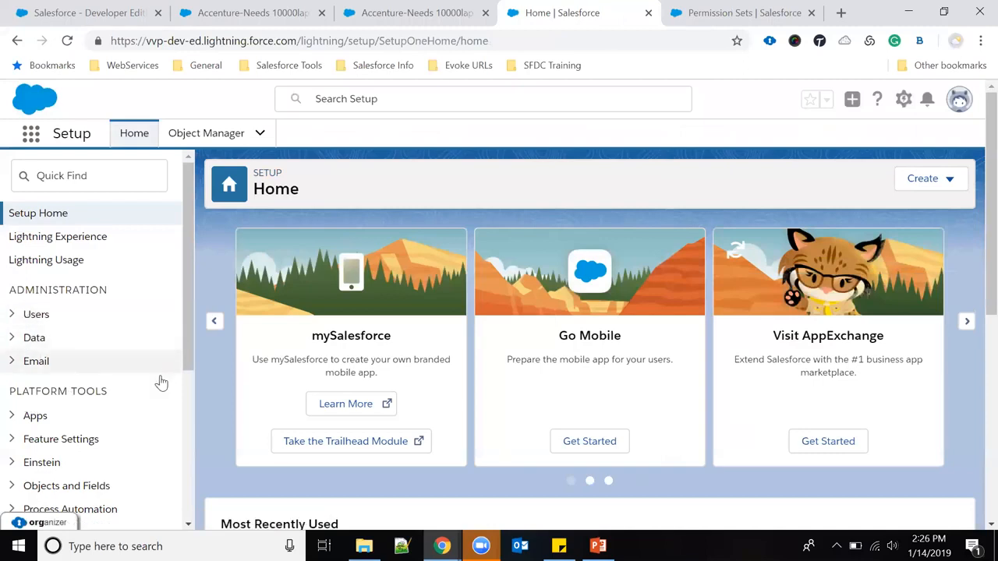
pyautogui.scroll(-2, 159, 386)
pyautogui.scroll(-2, 159, 386)
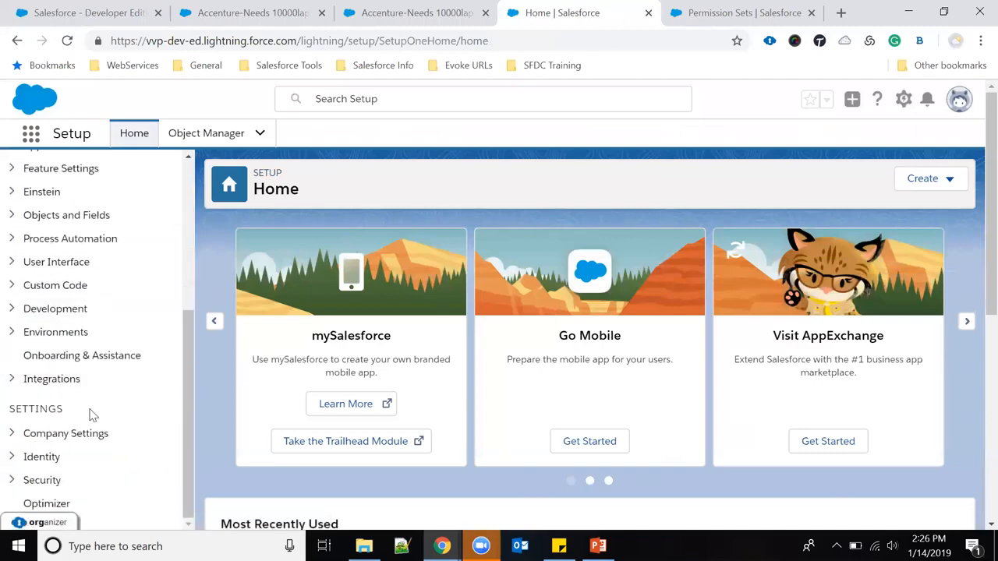
# - Expand Users and Data under Administration in Setup and look through their entries
pyautogui.scroll(4, 49, 331)
pyautogui.click(12, 315)
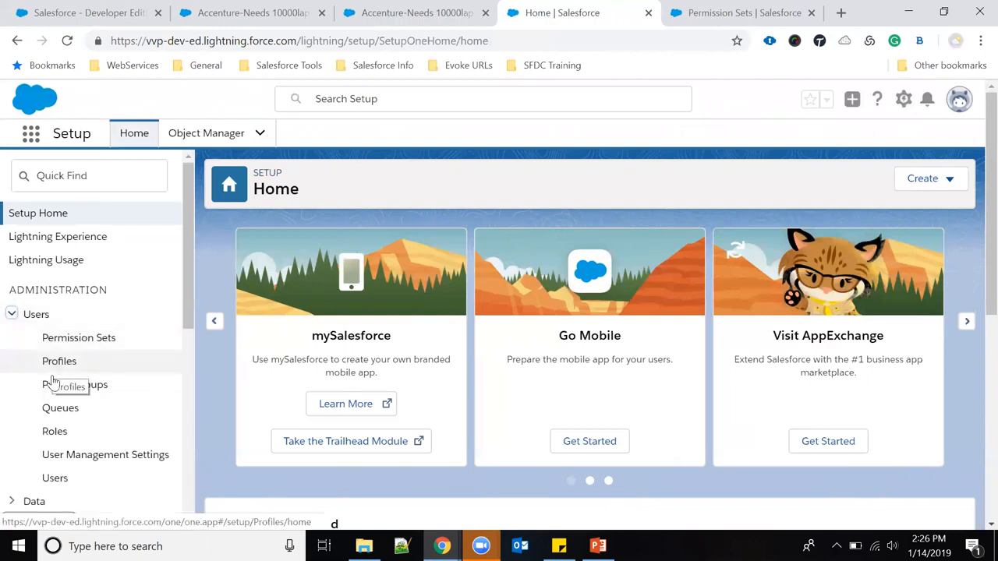
pyautogui.scroll(-2, 49, 421)
pyautogui.click(14, 351)
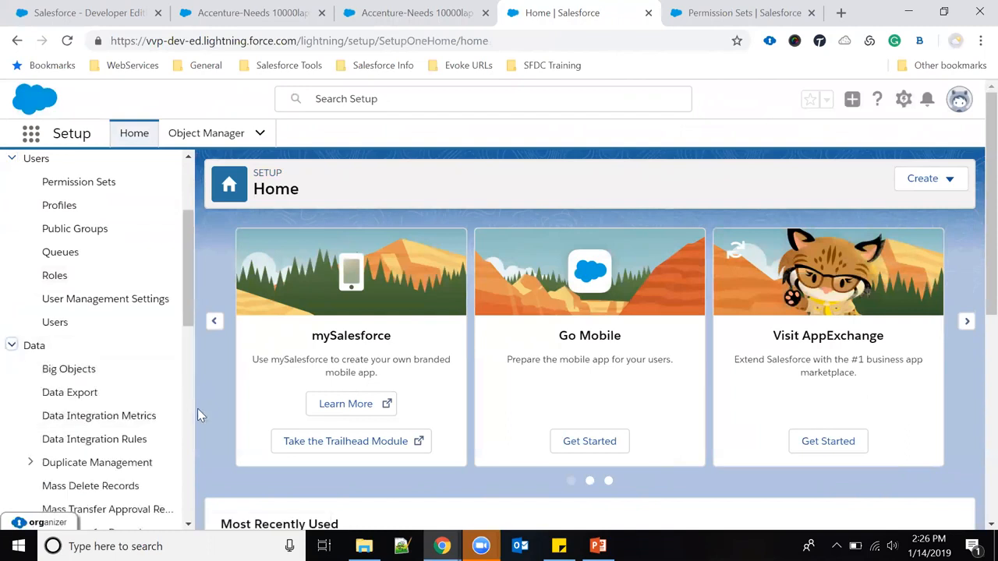
pyautogui.scroll(-3, 198, 414)
pyautogui.scroll(-2, 67, 456)
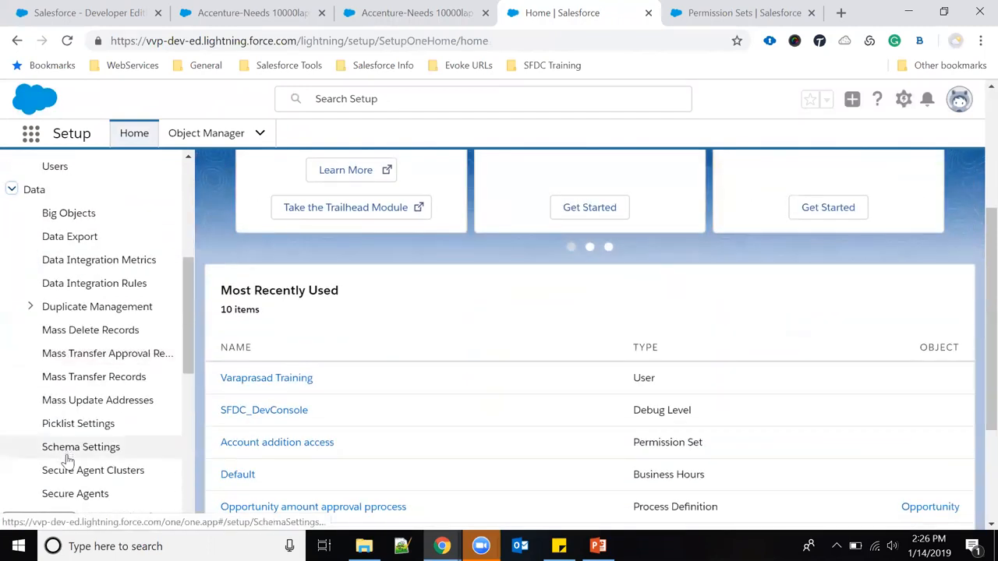
pyautogui.scroll(-1, 67, 459)
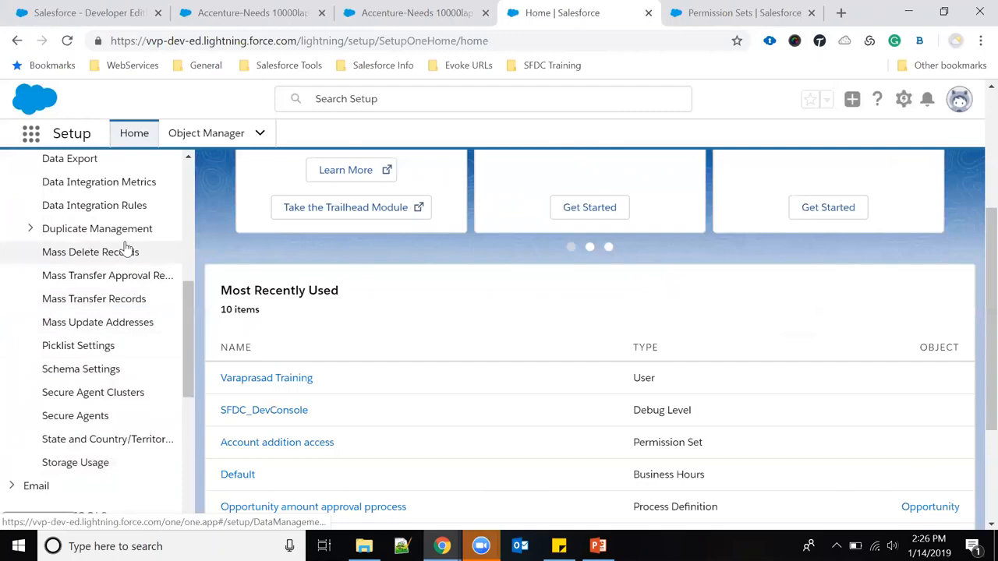
# - Expand Apps and Objects and Fields under Platform Tools, and look through the remaining setup entries down to Settings
pyautogui.scroll(-4, 60, 417)
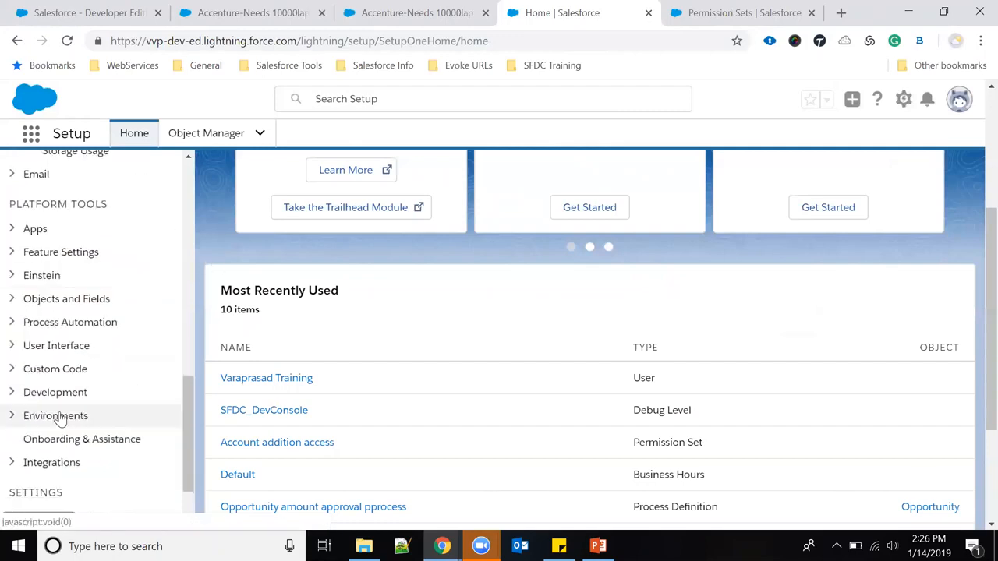
pyautogui.click(11, 228)
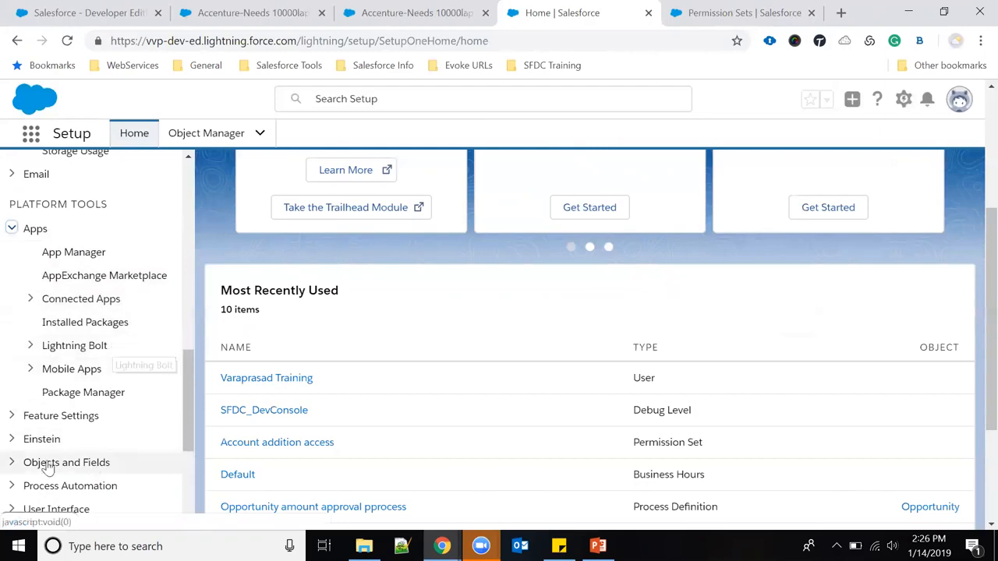
pyautogui.scroll(-2, 48, 464)
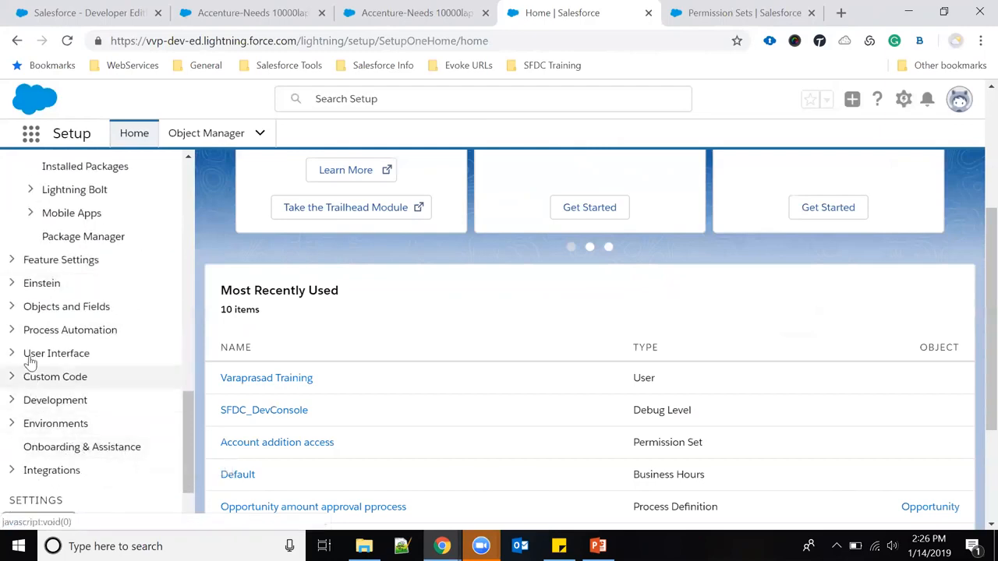
pyautogui.click(12, 306)
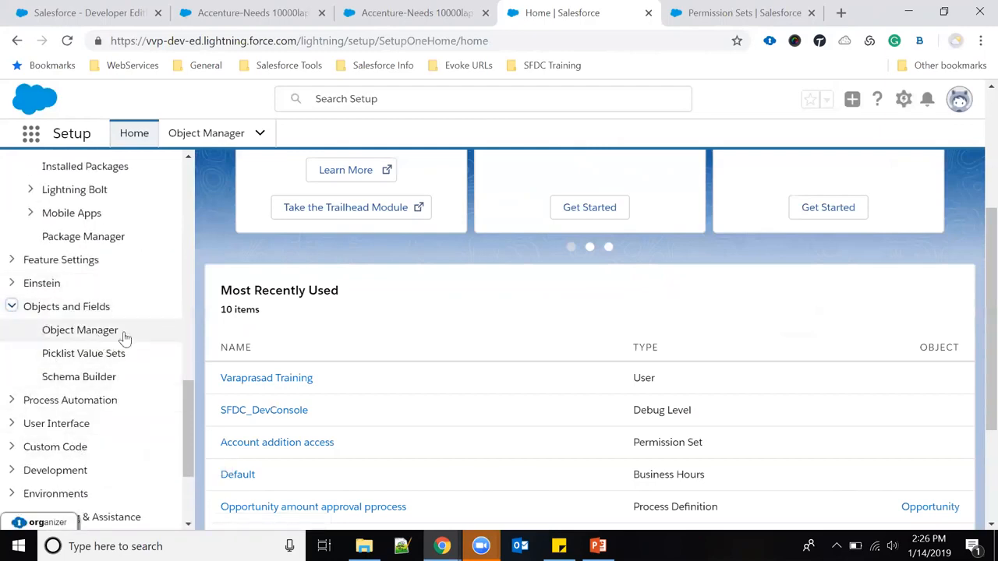
pyautogui.scroll(-1, 125, 460)
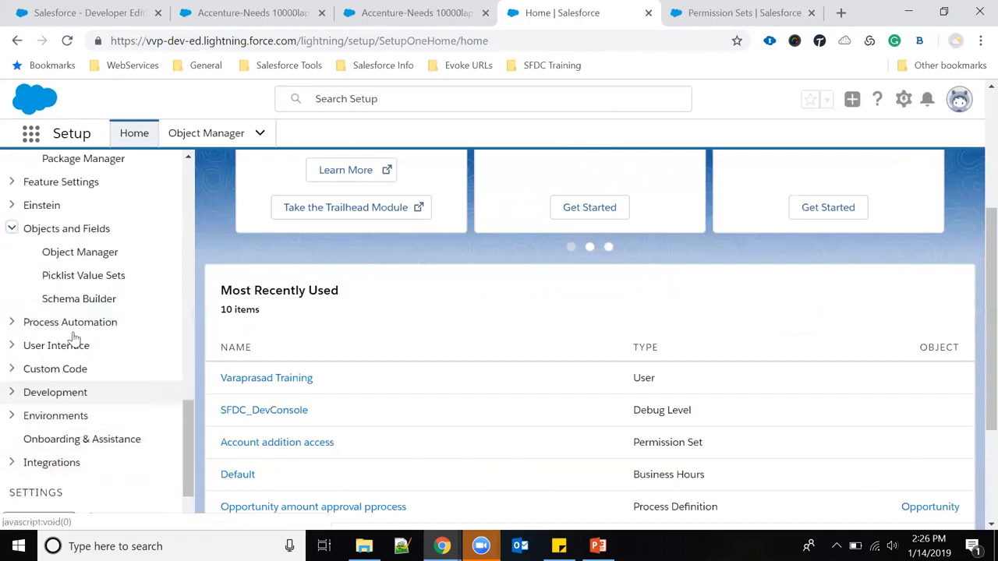
pyautogui.scroll(-1, 117, 424)
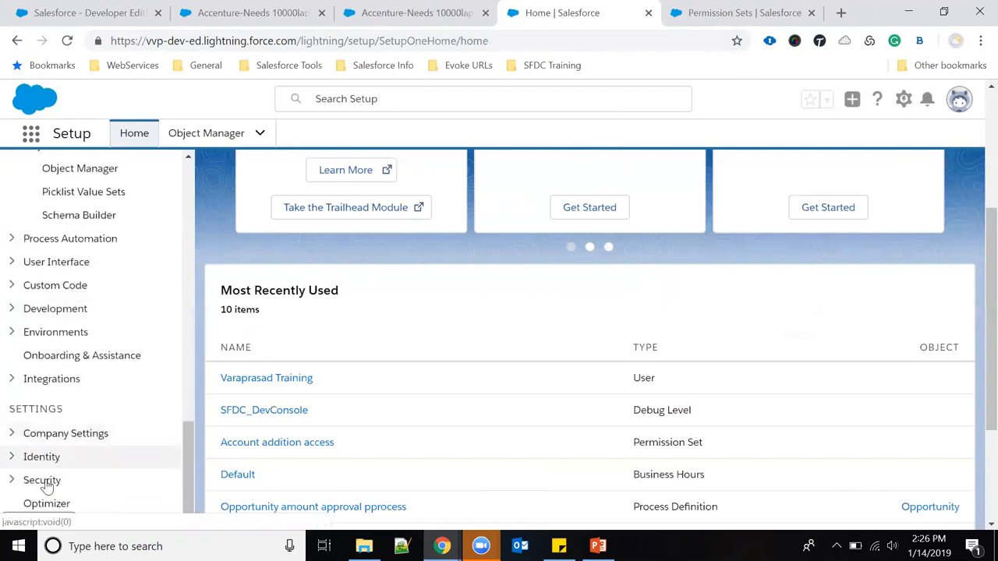
pyautogui.scroll(-2, 47, 485)
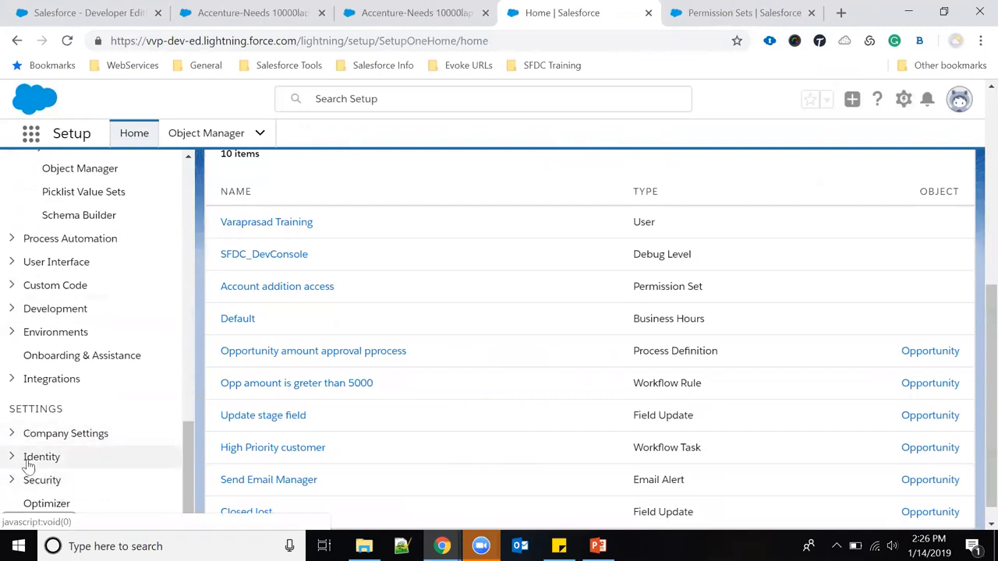
pyautogui.scroll(10, 143, 443)
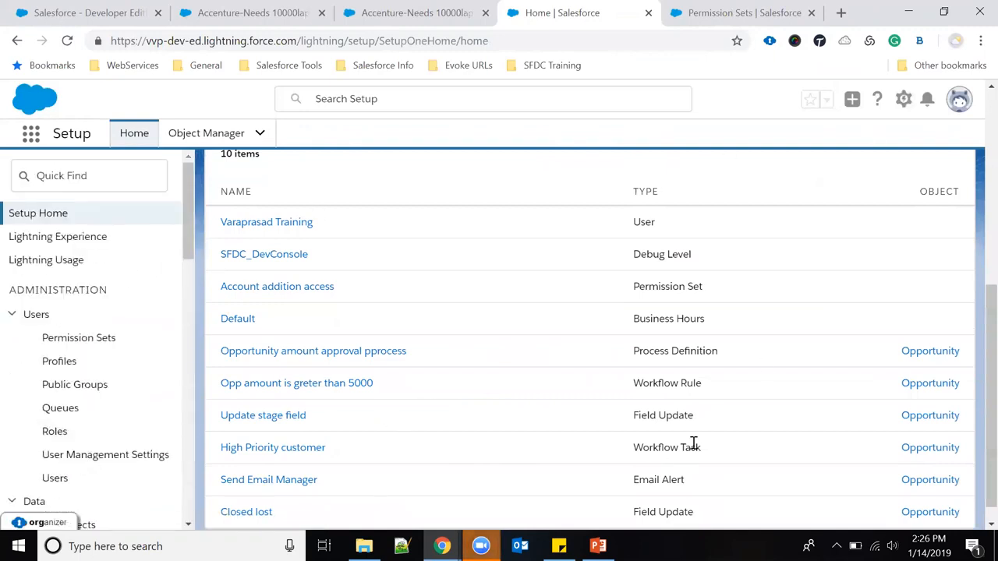
# - Switch to PowerPoint, read the Setup in Lightning slide, and return to Salesforce Setup in Chrome
pyautogui.click(598, 546)
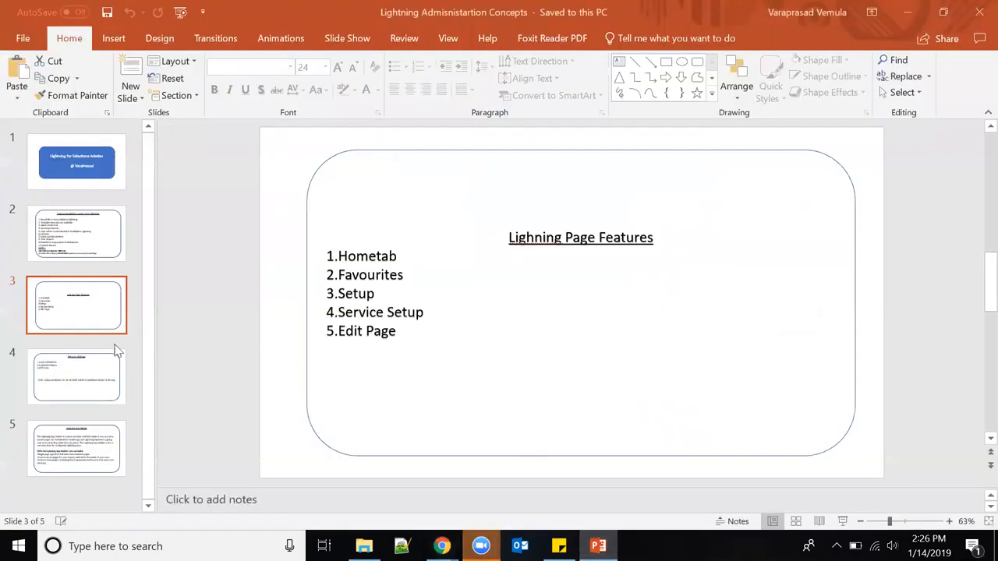
pyautogui.click(81, 371)
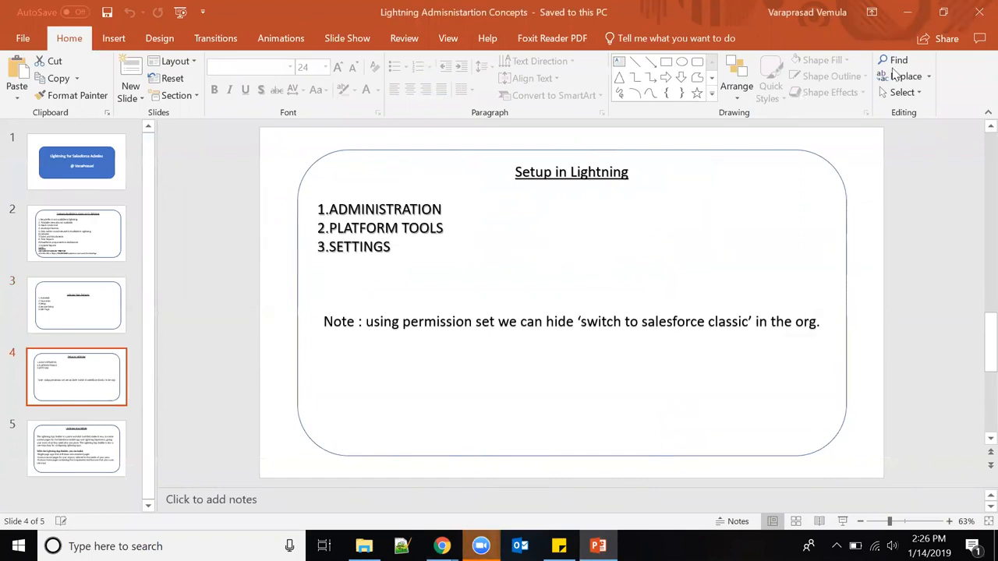
pyautogui.hotkey('alt', 'Tab')
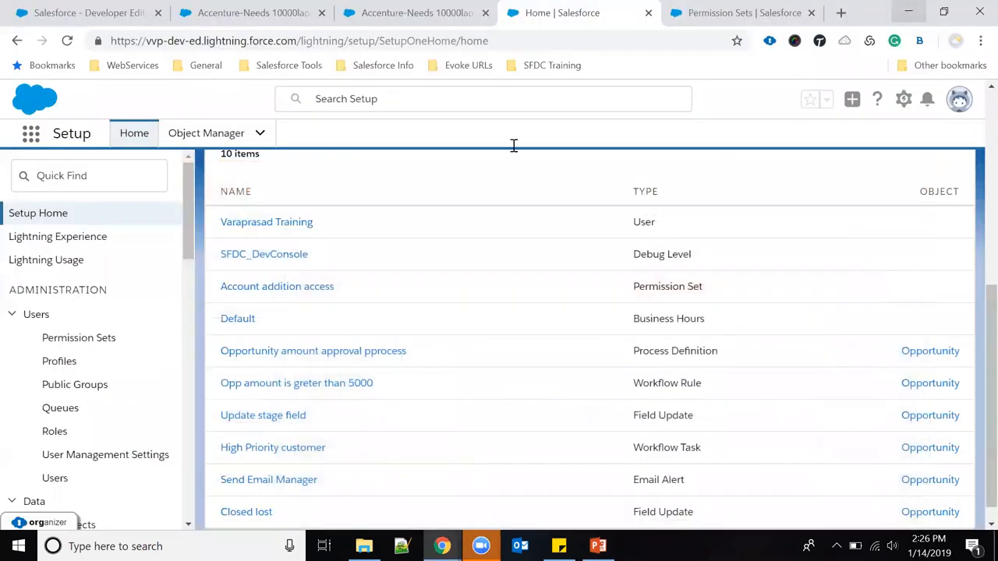
# - Search the setup menu for apex and open Apex Classes
pyautogui.click(92, 174)
pyautogui.write('apex')
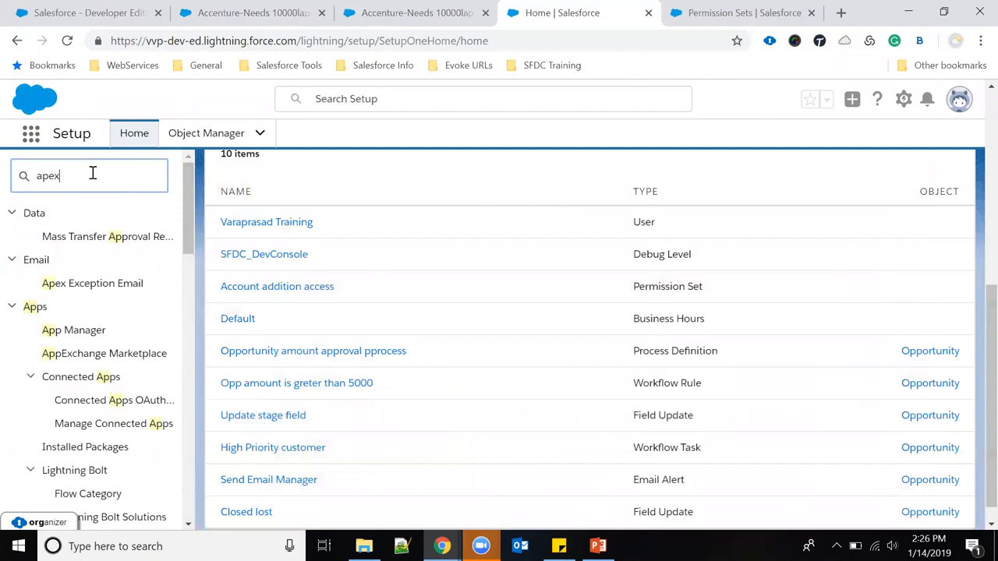
pyautogui.click(84, 285)
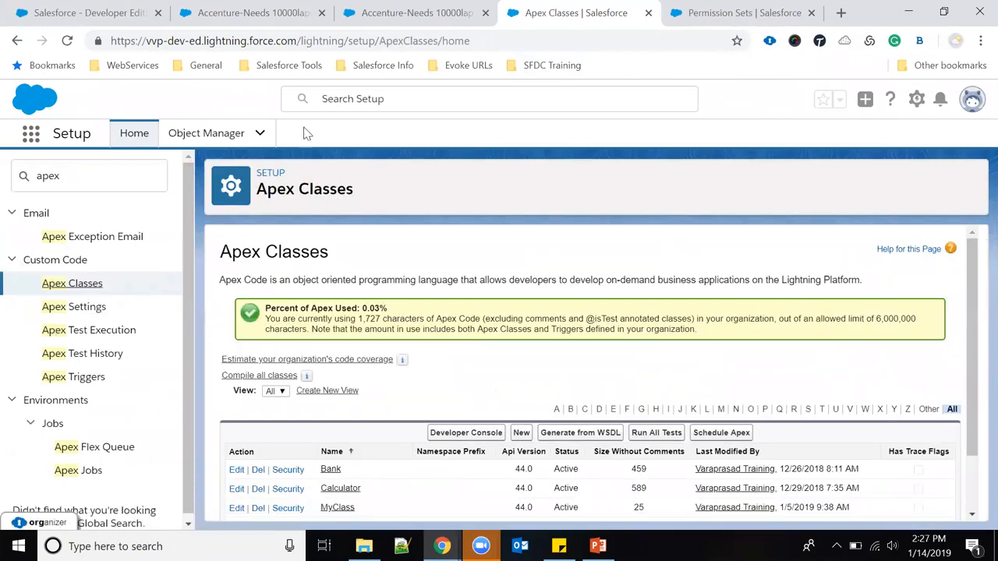
# - Clear the apex search so the full setup menu is listed again
pyautogui.click(50, 177)
pyautogui.press('BackSpace')
pyautogui.press('BackSpace')
pyautogui.press('BackSpace')
pyautogui.press('BackSpace')
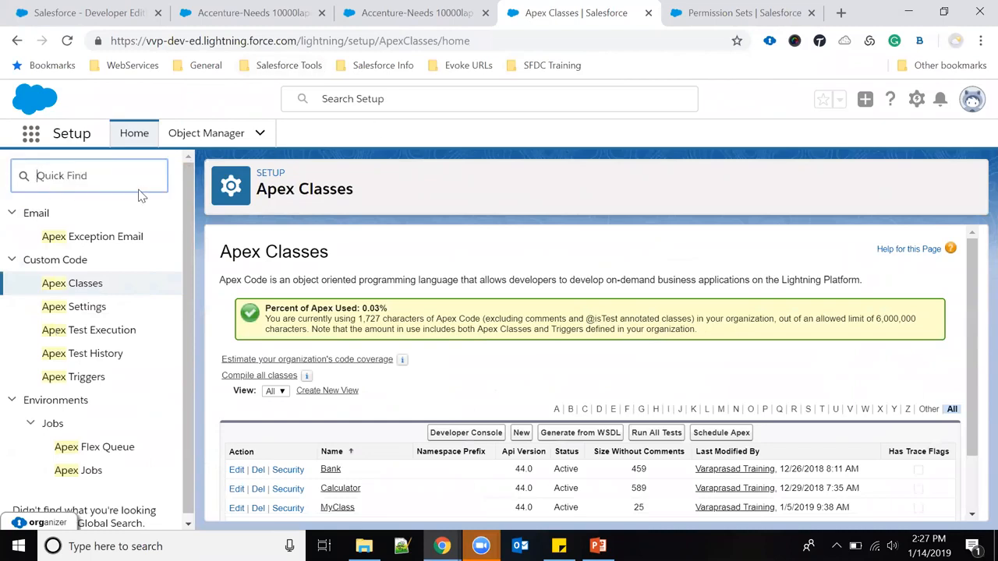
pyautogui.click(423, 143)
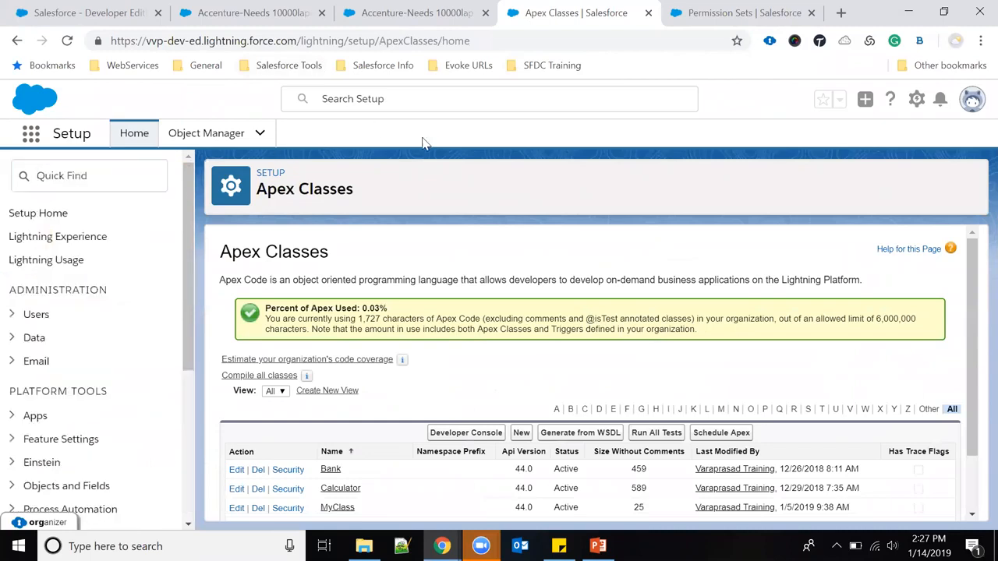
# - Return to Setup Home and look through its feature cards and the Most Recently Used list
pyautogui.click(134, 133)
pyautogui.scroll(-10, 430, 284)
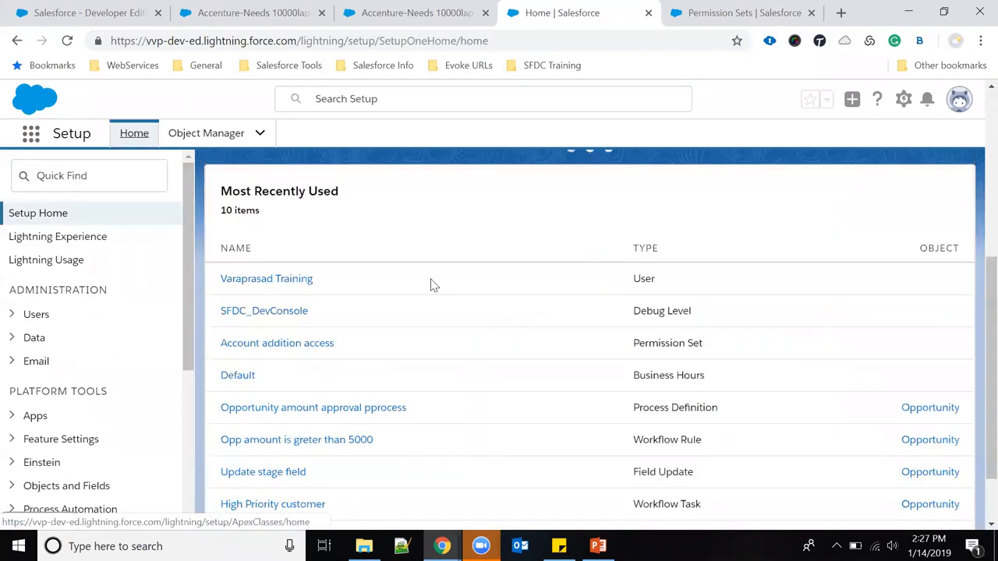
pyautogui.scroll(4, 355, 256)
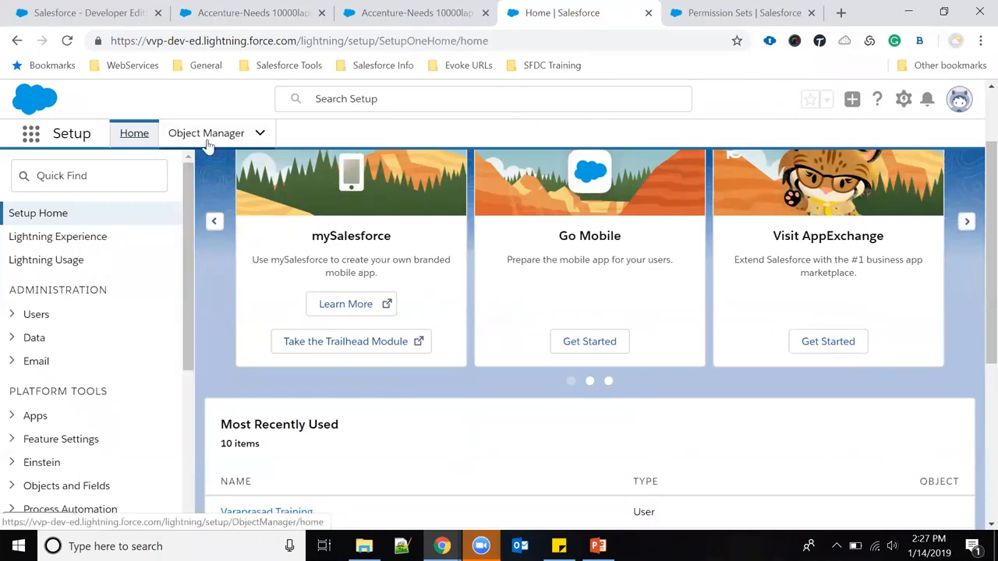
pyautogui.scroll(-4, 573, 355)
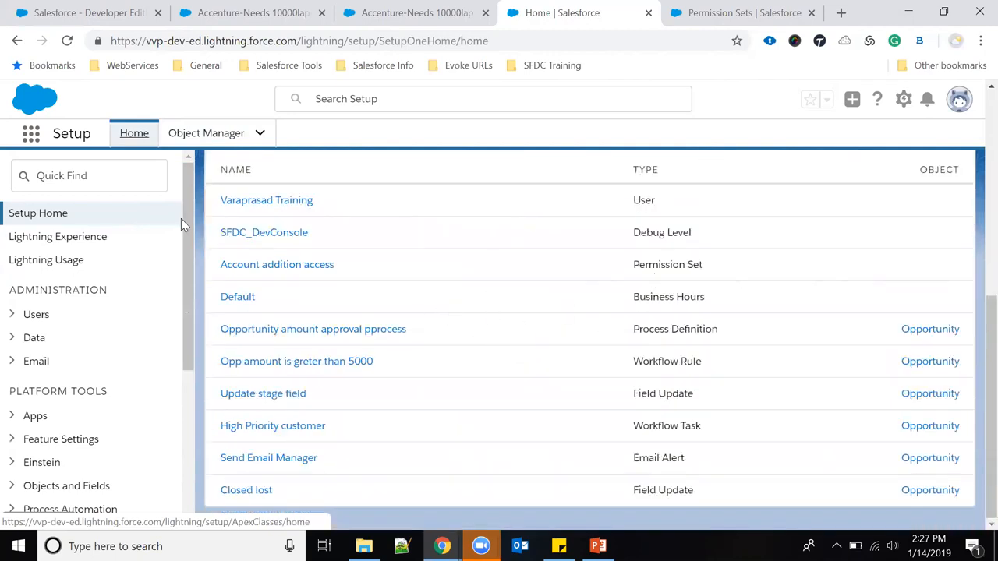
pyautogui.scroll(4, 353, 301)
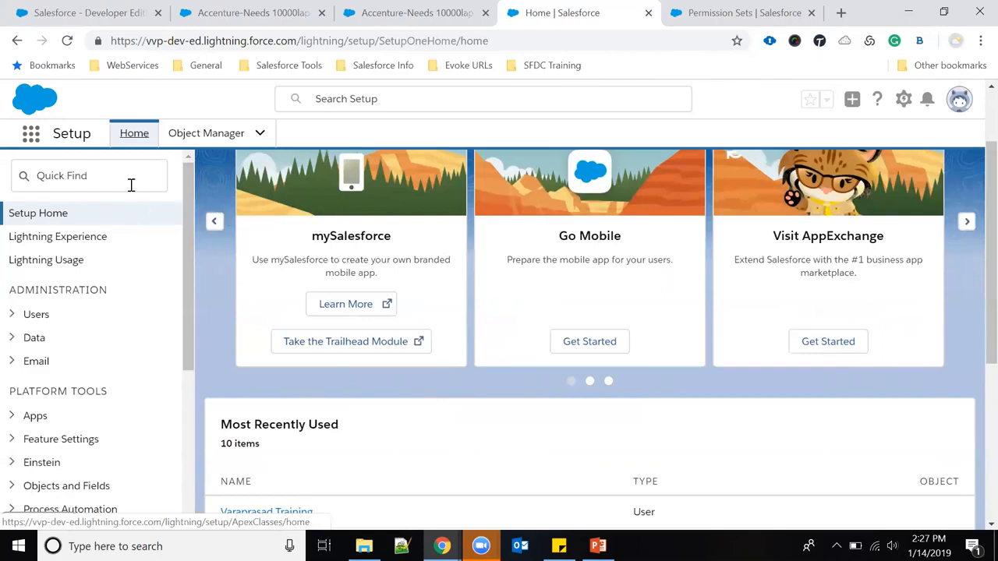
# - Open App Launcher, look through its apps and items, and go to the Home item
pyautogui.click(31, 133)
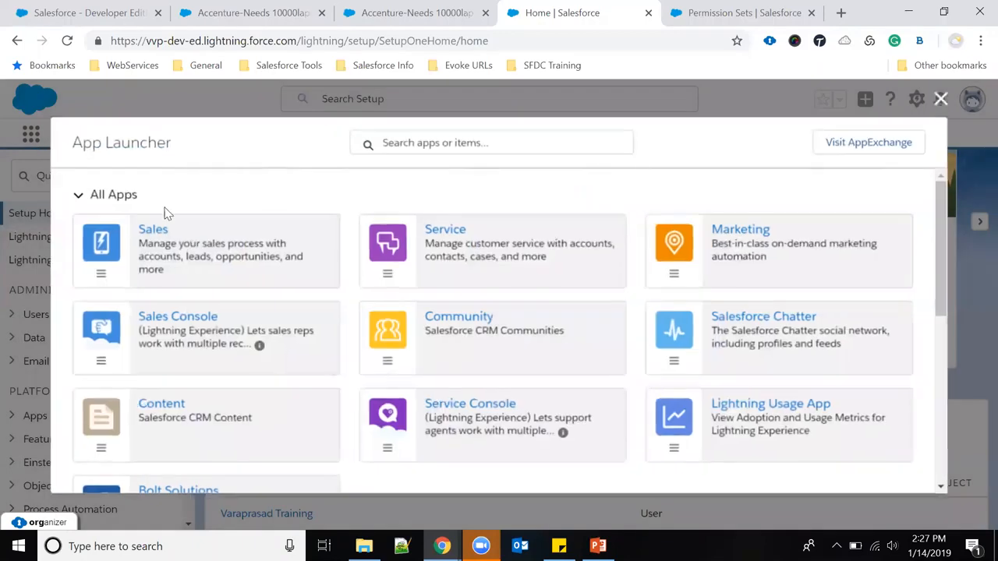
pyautogui.scroll(-6, 468, 314)
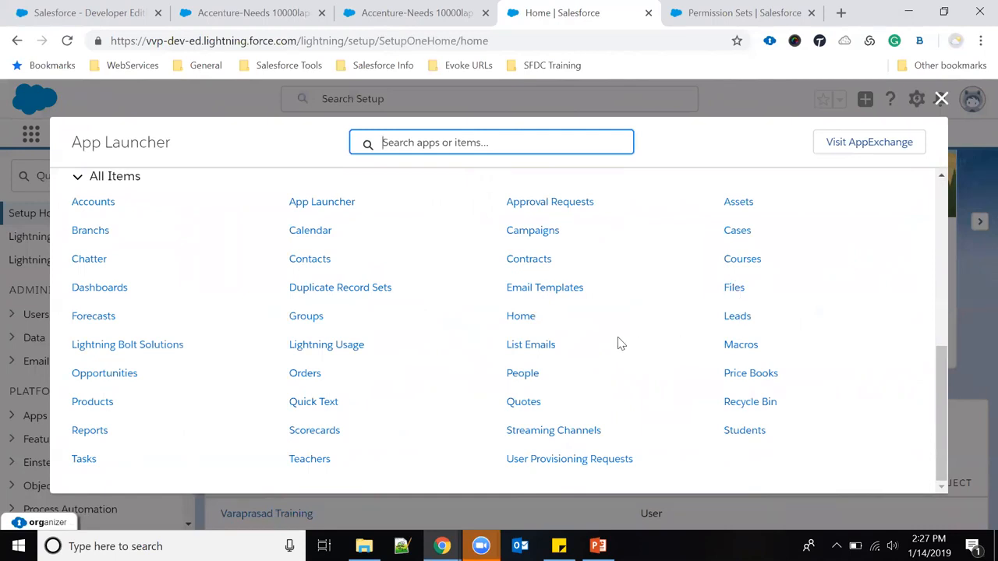
pyautogui.click(519, 317)
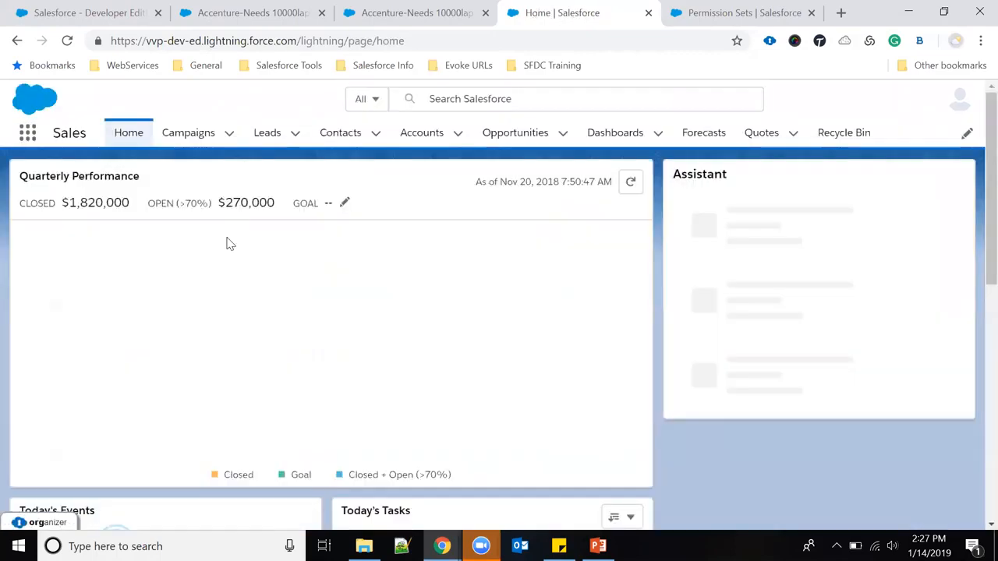
# - Look through the Sales home page, from Quarterly Performance to Recent Records, Key Deals and the Assistant
pyautogui.scroll(-4, 537, 294)
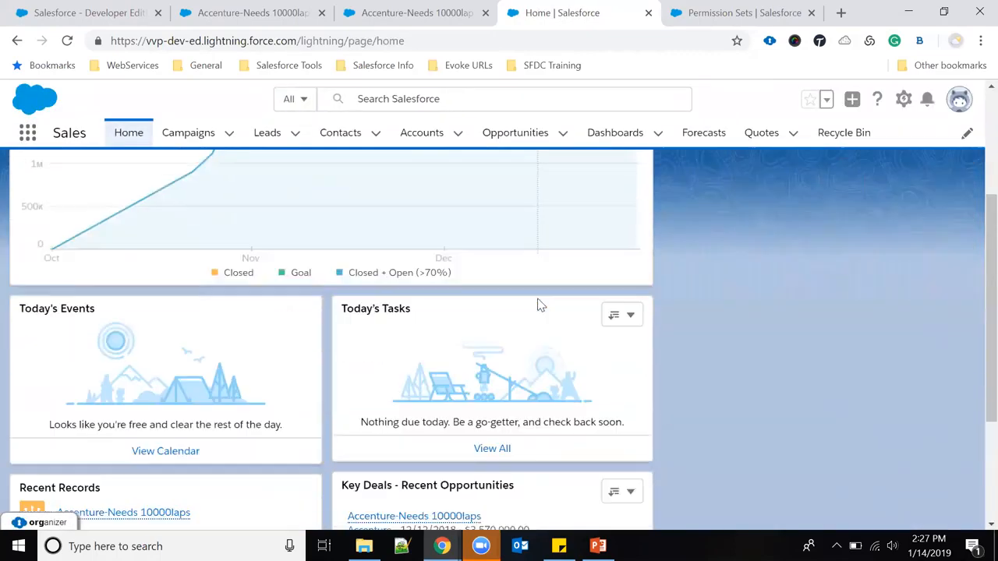
pyautogui.scroll(-2, 389, 346)
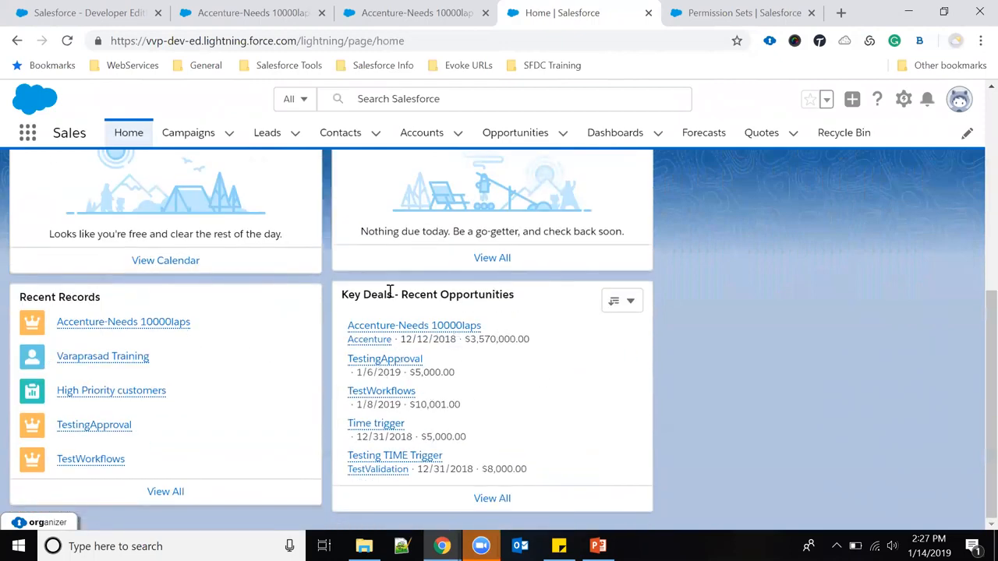
pyautogui.scroll(4, 590, 316)
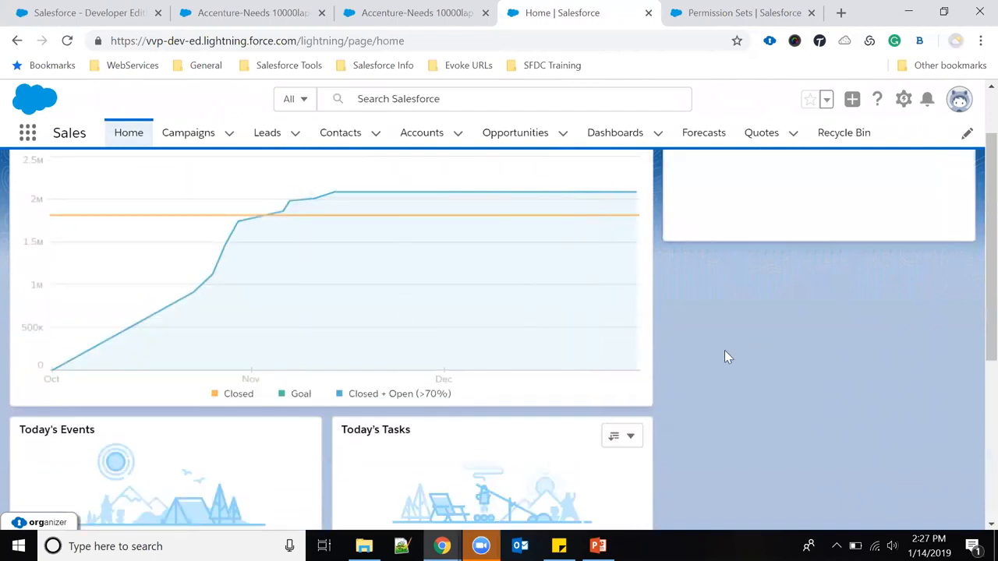
pyautogui.scroll(1, 782, 353)
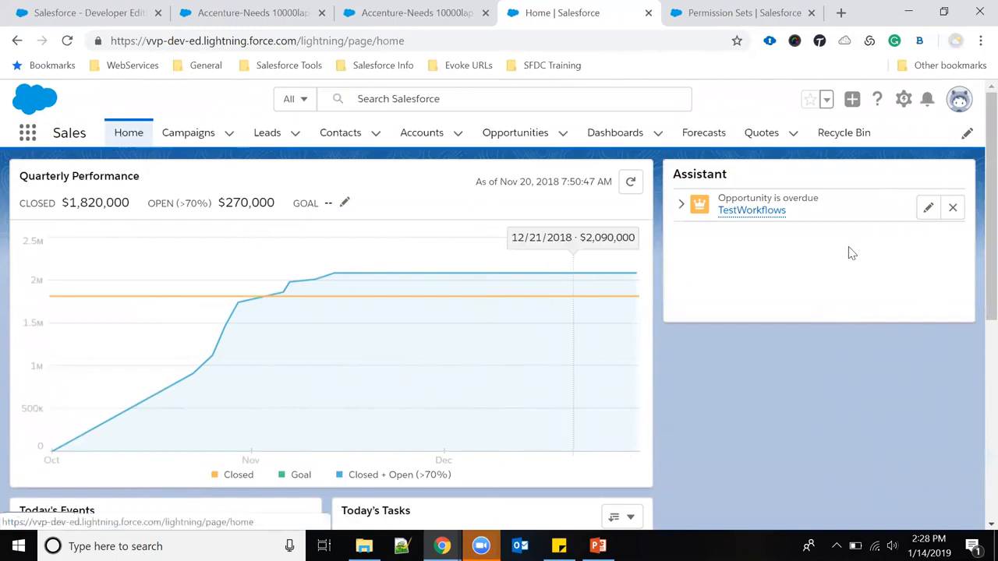
# - Open Setup for the current app and look through its Home page
pyautogui.click(903, 99)
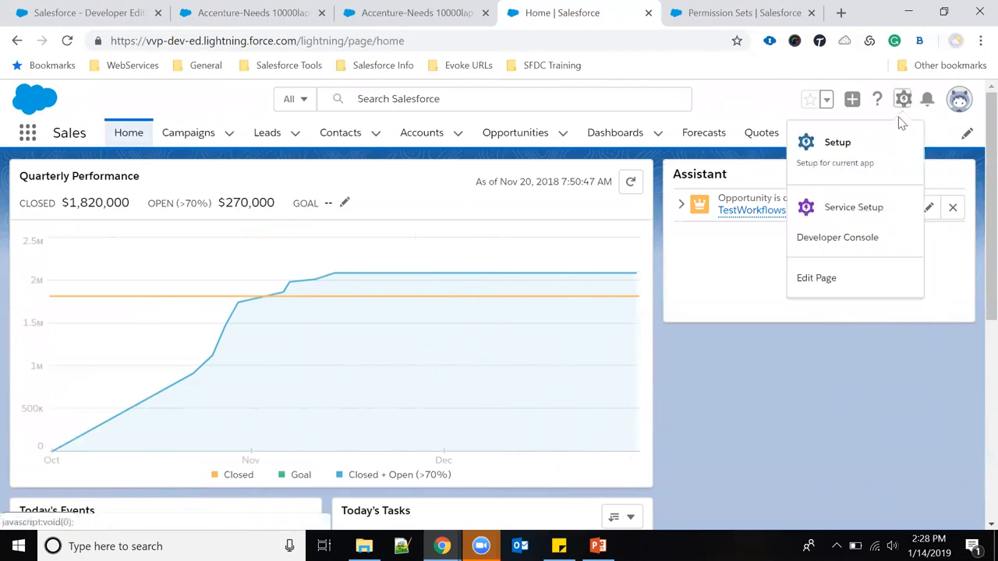
pyautogui.click(850, 149)
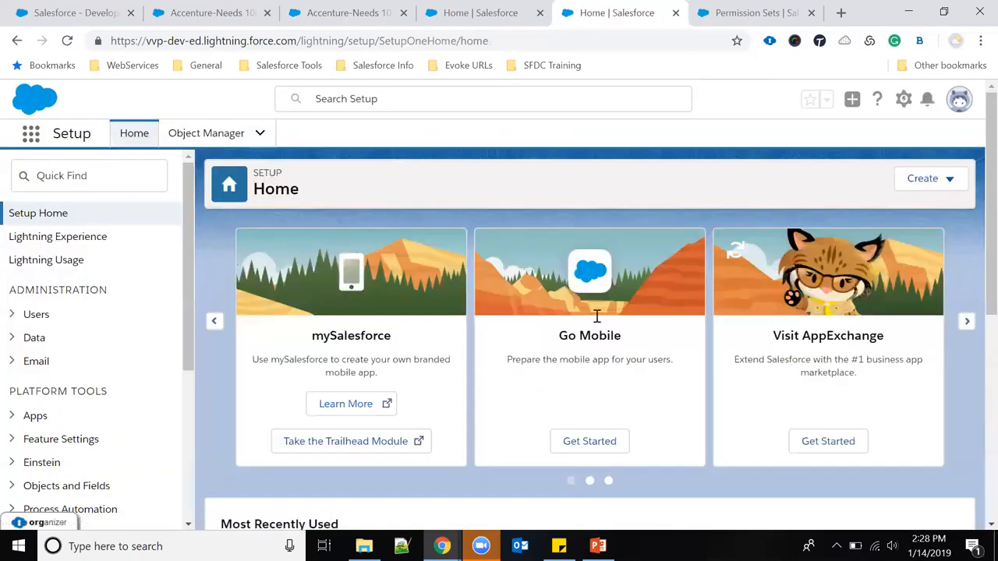
pyautogui.scroll(-3, 295, 350)
pyautogui.scroll(3, 502, 362)
pyautogui.scroll(-5, 565, 301)
pyautogui.scroll(5, 483, 343)
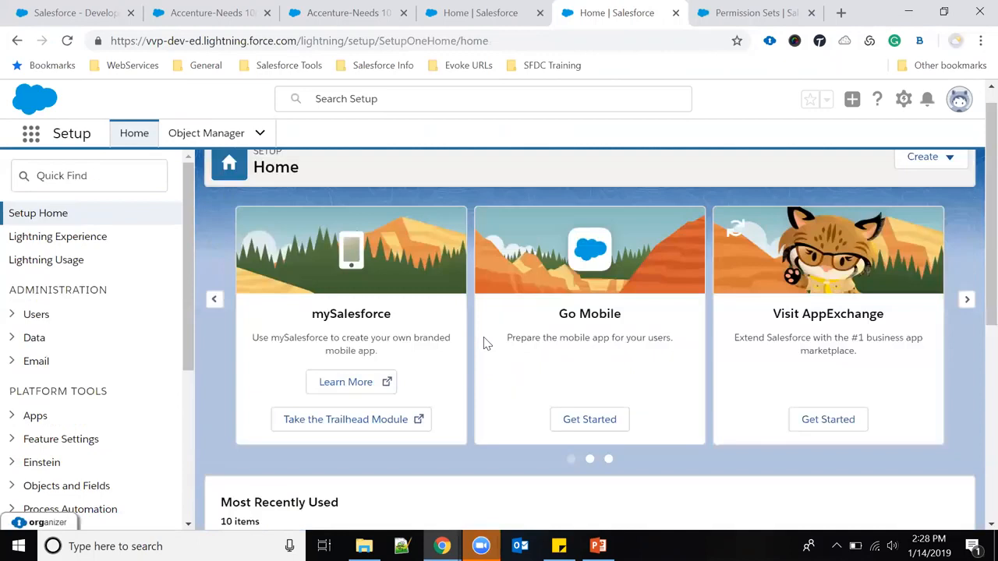
# - Open the Sales app from App Launcher and look through its home page down to Key Deals
pyautogui.click(29, 134)
pyautogui.click(198, 264)
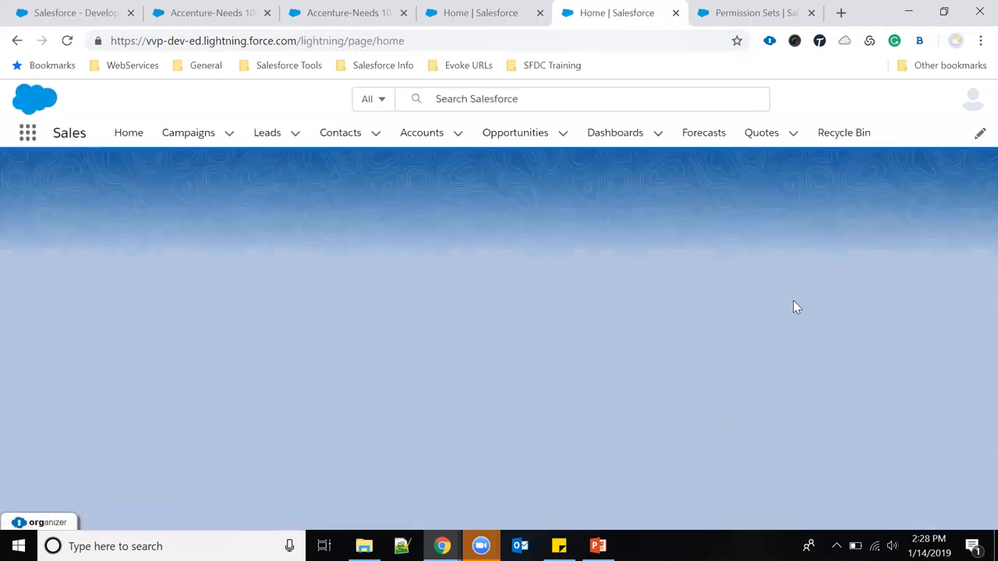
pyautogui.scroll(-5, 522, 310)
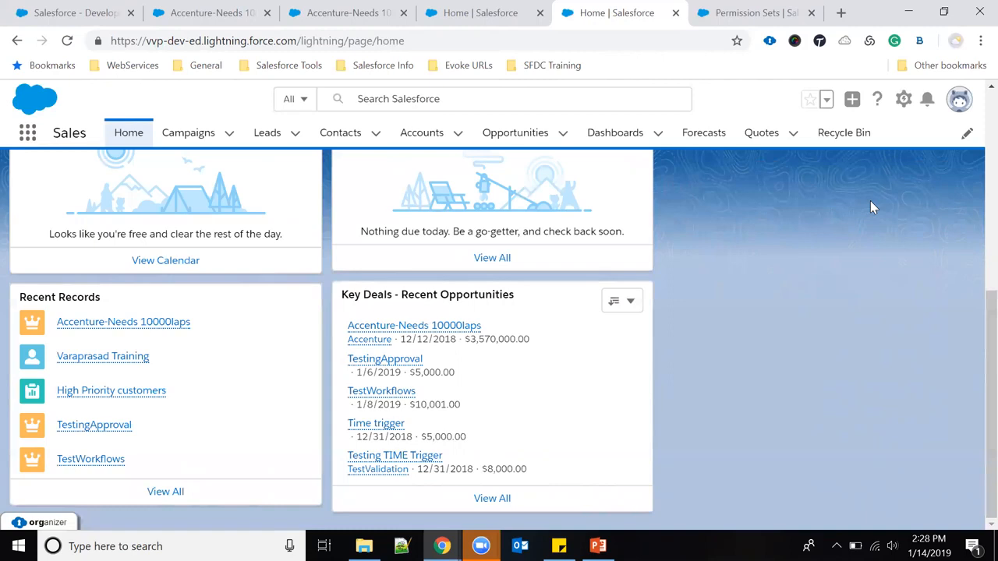
# - Examine the user profile options, including Switch to Salesforce Classic, and close them
pyautogui.click(958, 105)
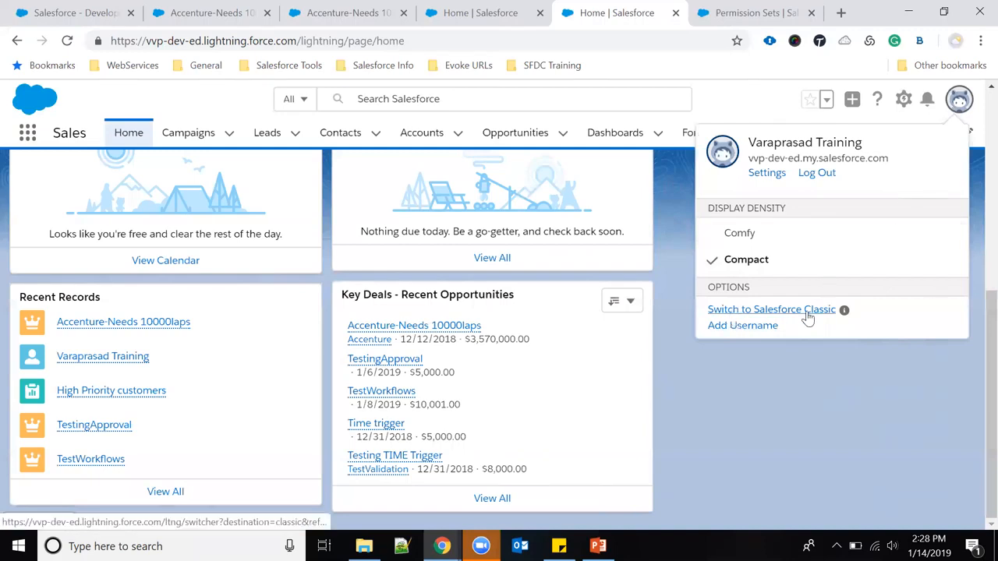
pyautogui.click(802, 394)
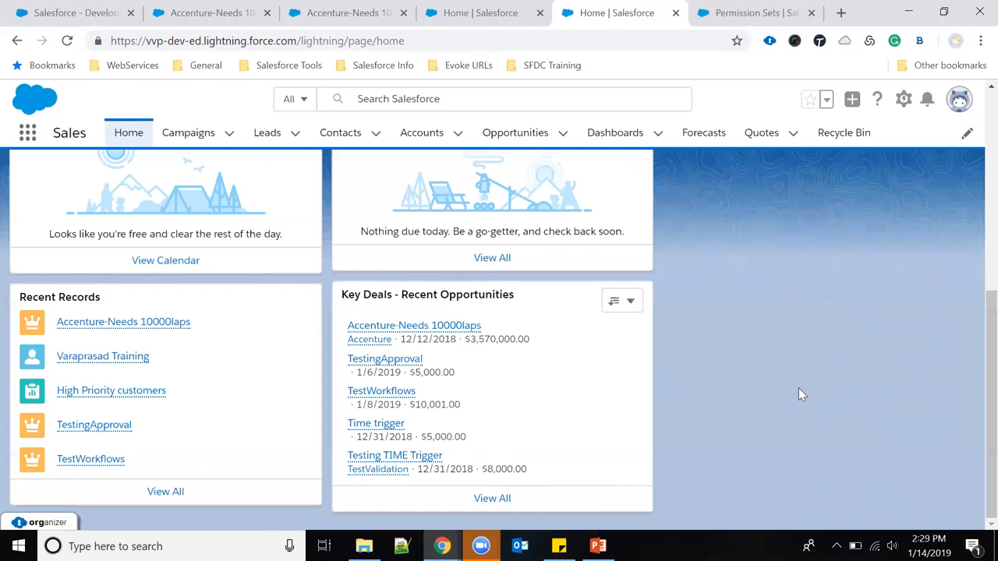
pyautogui.click(959, 99)
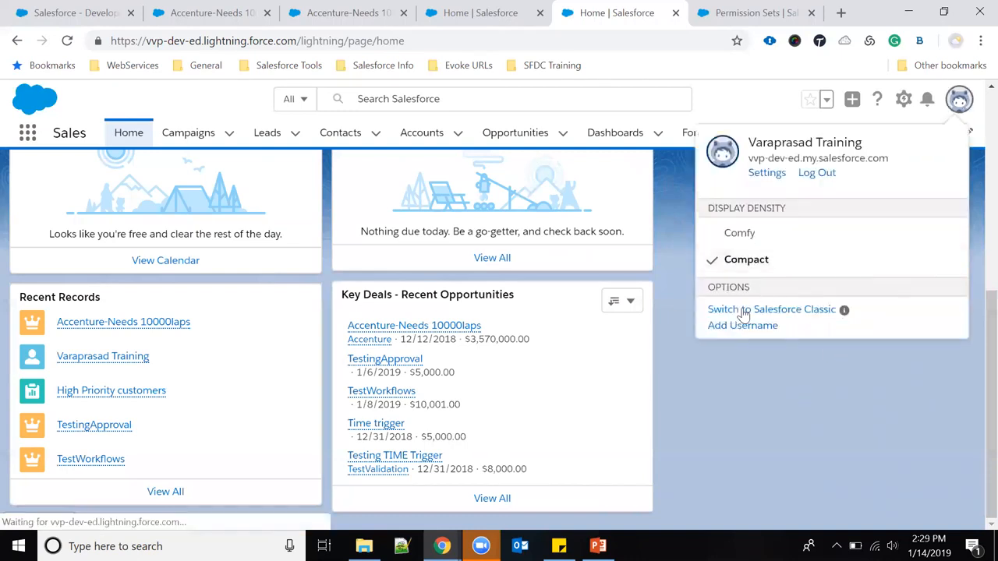
pyautogui.click(760, 417)
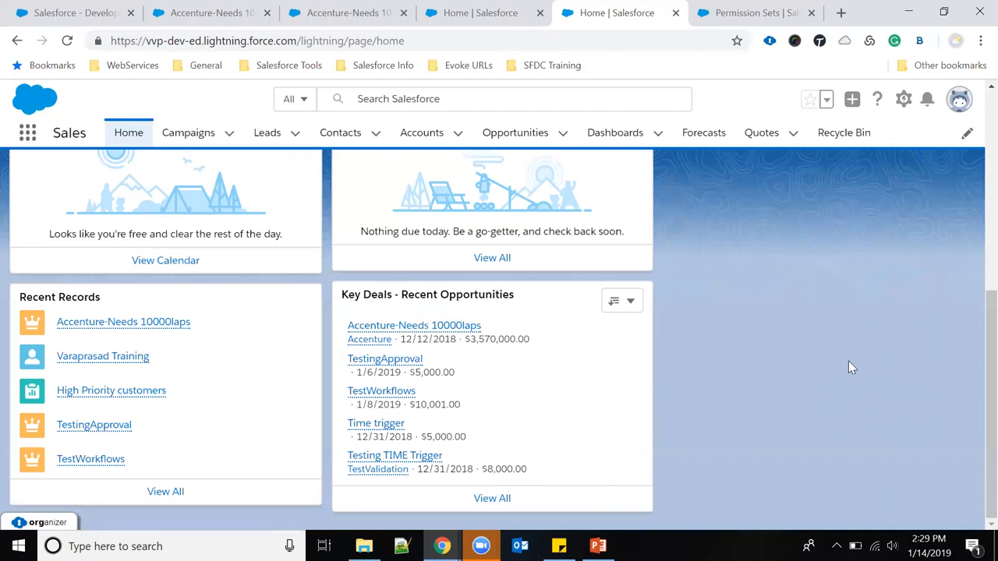
pyautogui.click(959, 99)
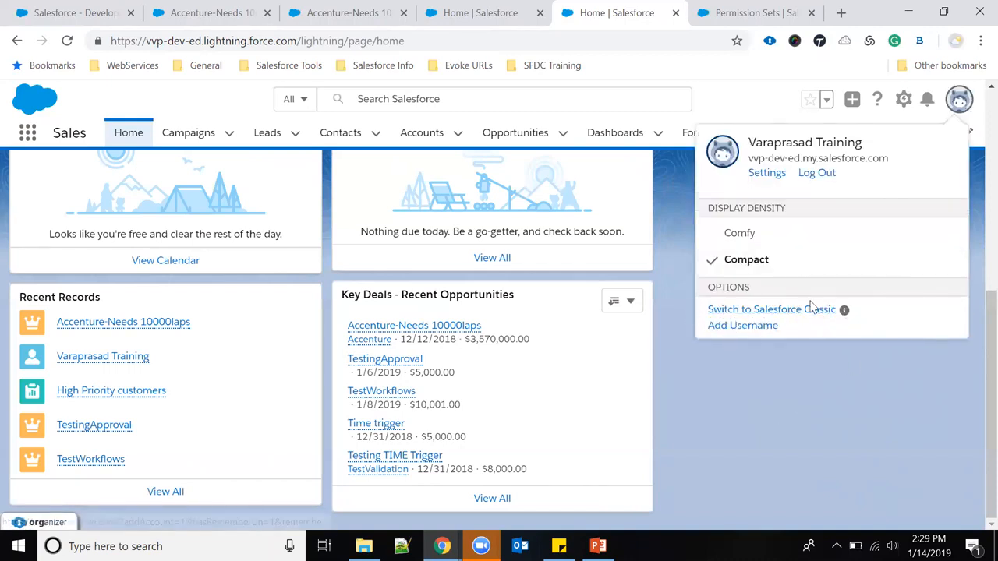
pyautogui.click(824, 391)
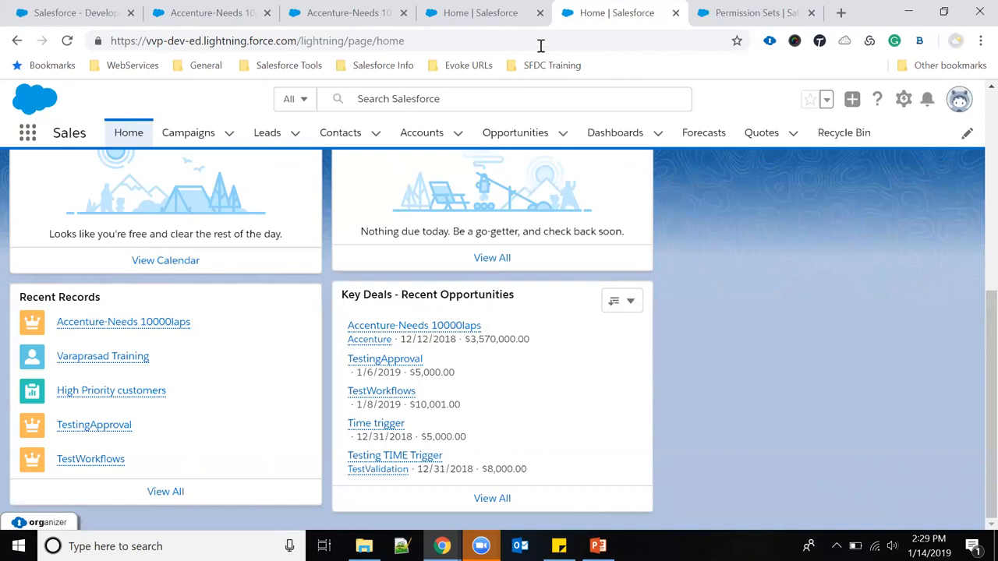
# - Return to the earlier Sales home page tab and open Setup for the current app from it
pyautogui.click(505, 18)
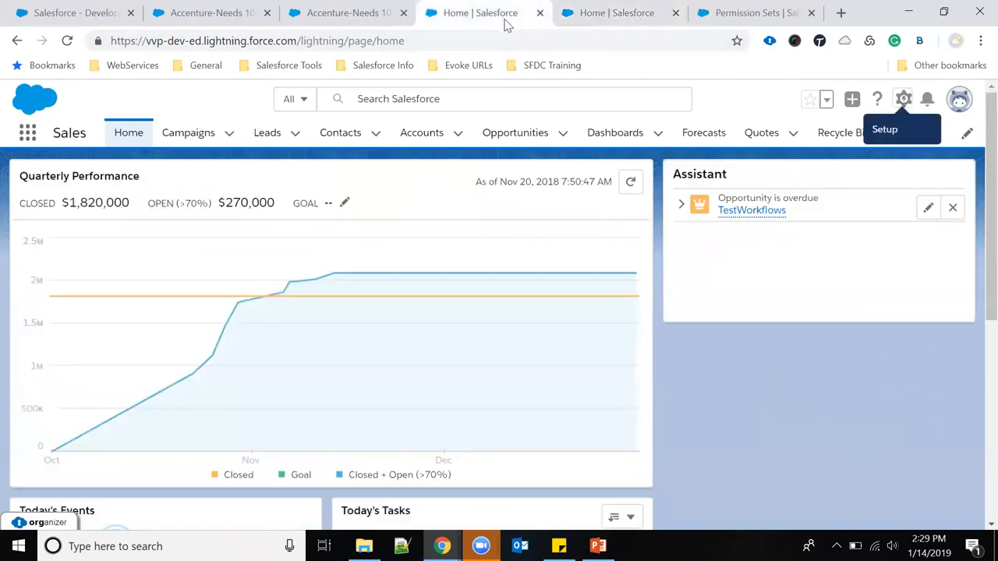
pyautogui.click(902, 101)
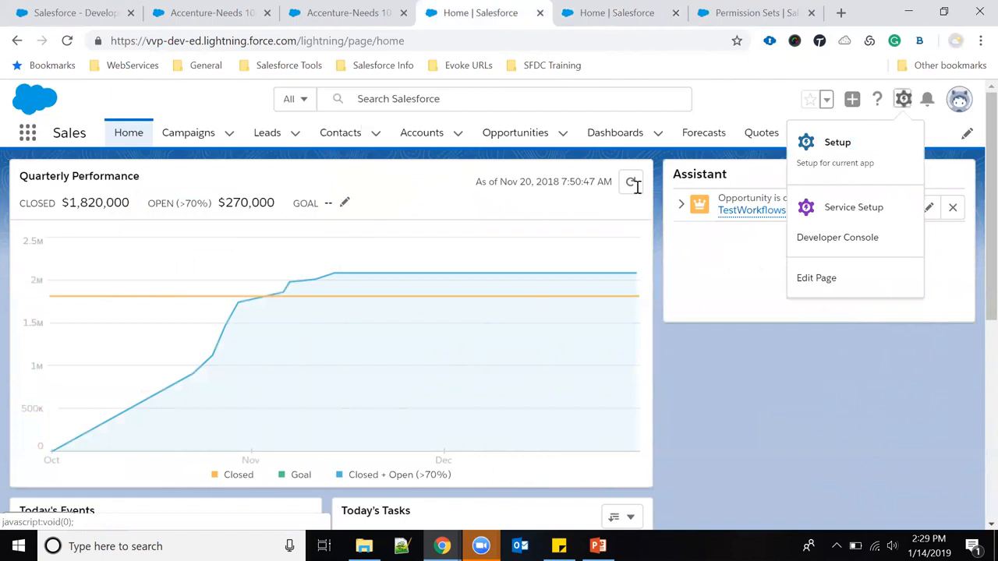
pyautogui.click(842, 151)
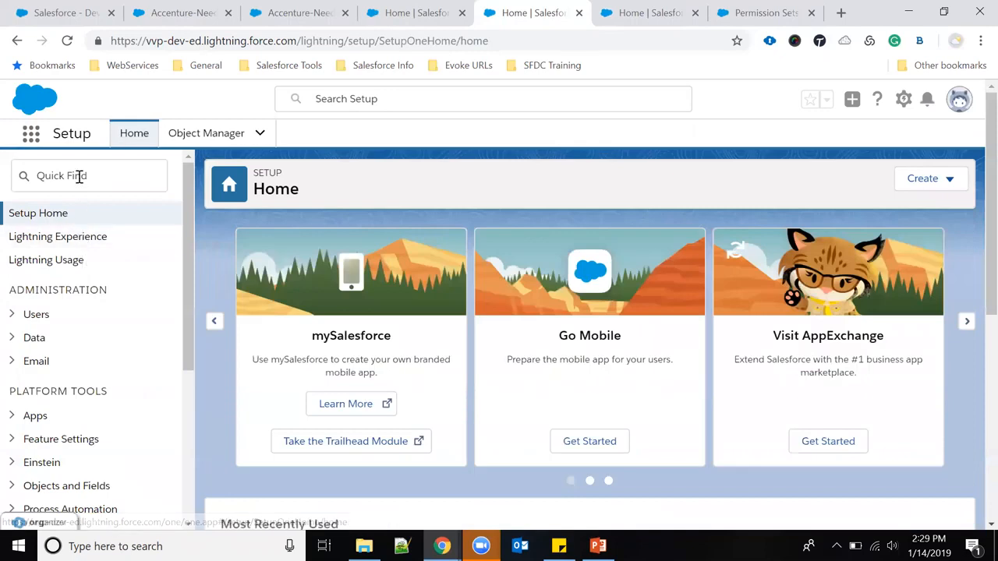
# - Search the setup menu for permiss and open Permission Sets
pyautogui.click(79, 176)
pyautogui.write('pe')
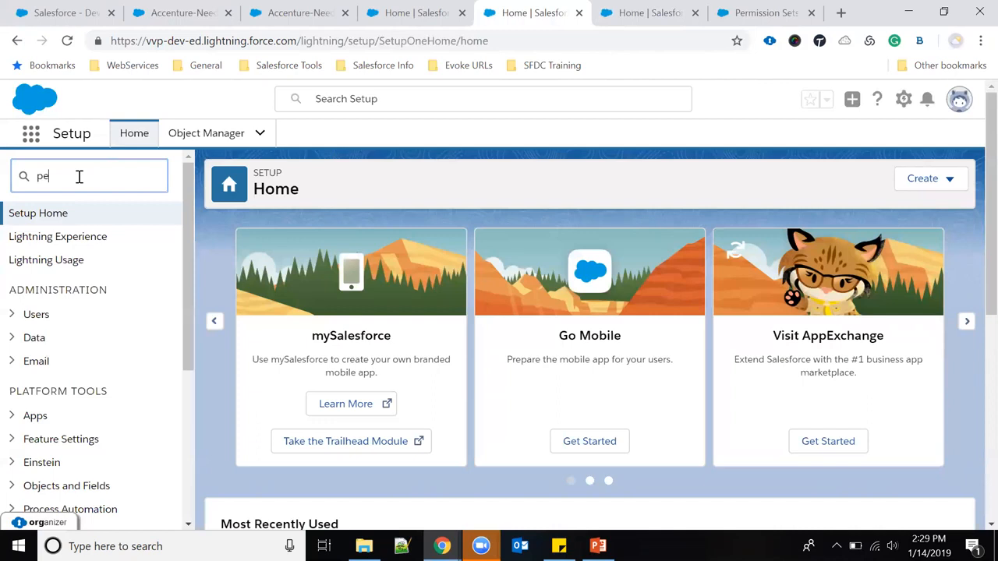
pyautogui.write('rmiss')
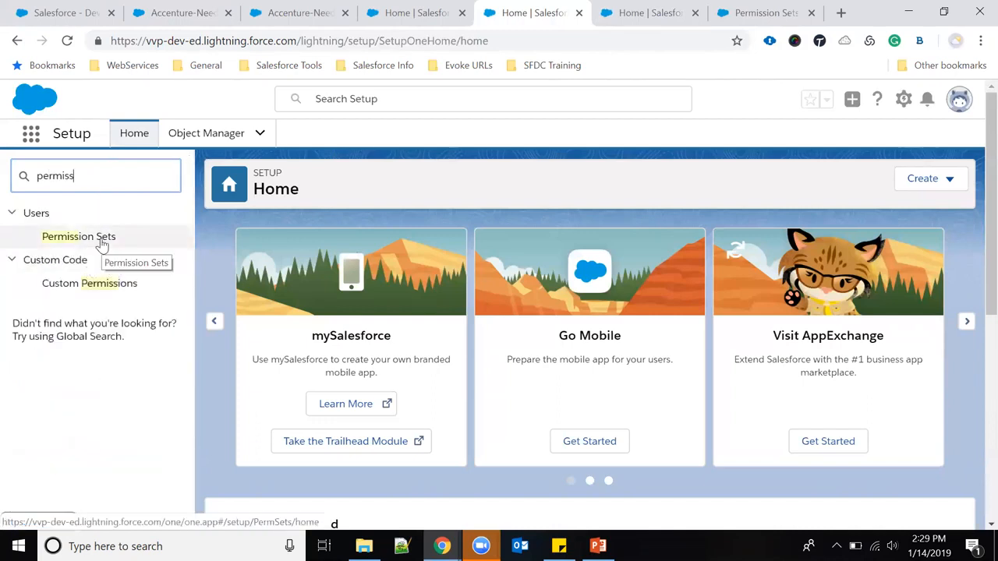
pyautogui.click(101, 244)
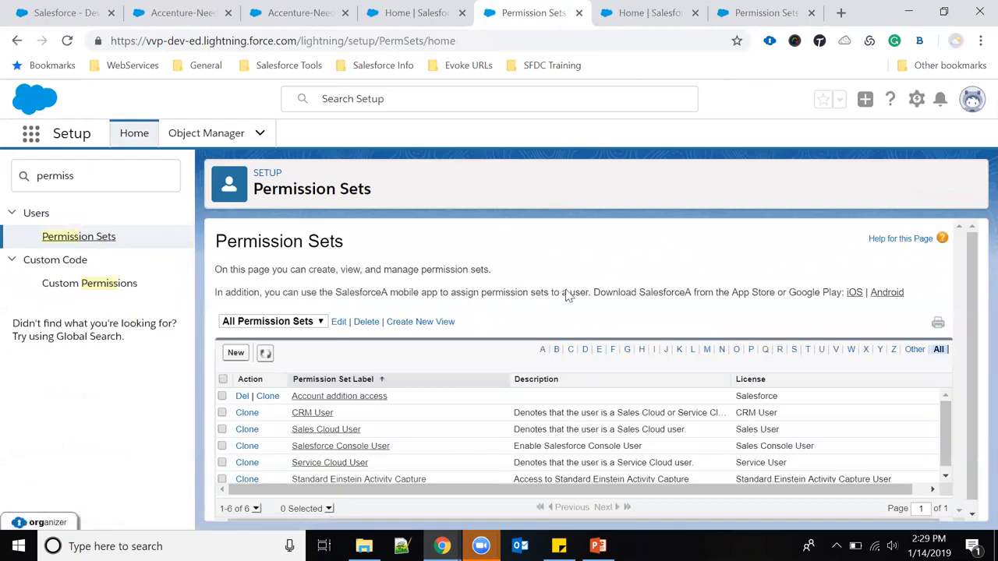
# - Create and save a permission set labelled RemoveClassic interface button, with API name RemoveClassic_interface_button and License left at --None--
pyautogui.click(237, 347)
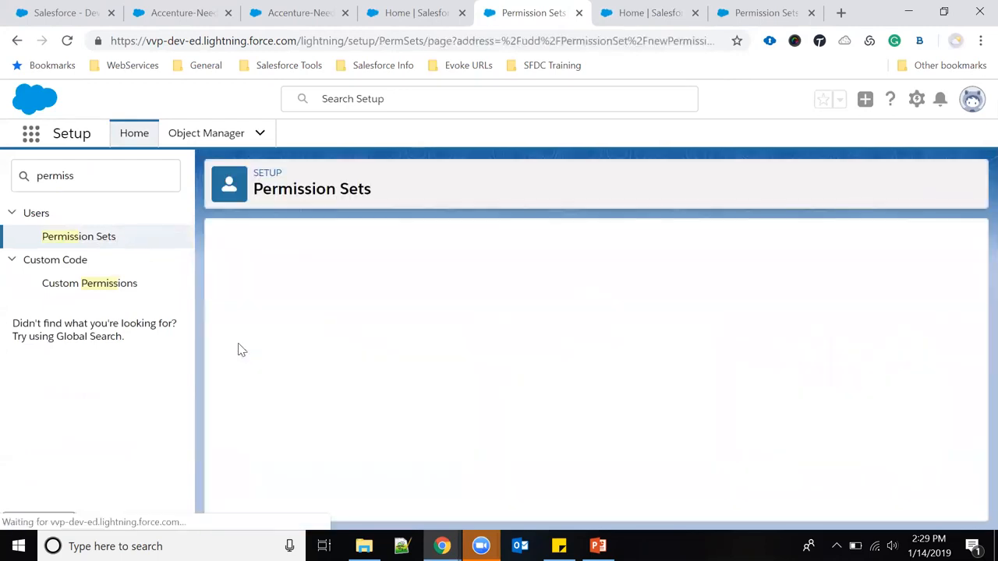
pyautogui.click(414, 359)
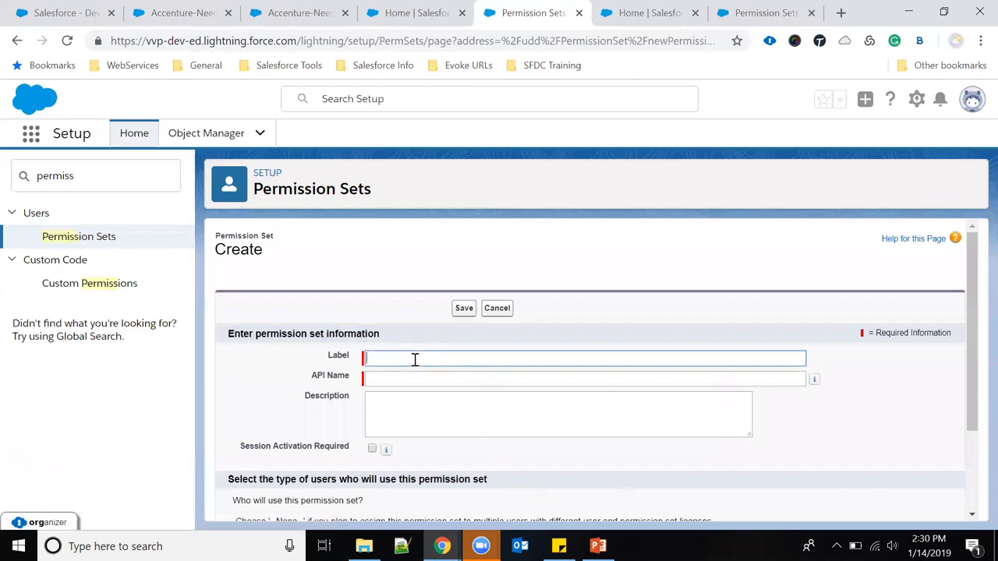
pyautogui.write('Remove Sw')
pyautogui.press('BackSpace')
pyautogui.write('Classic in')
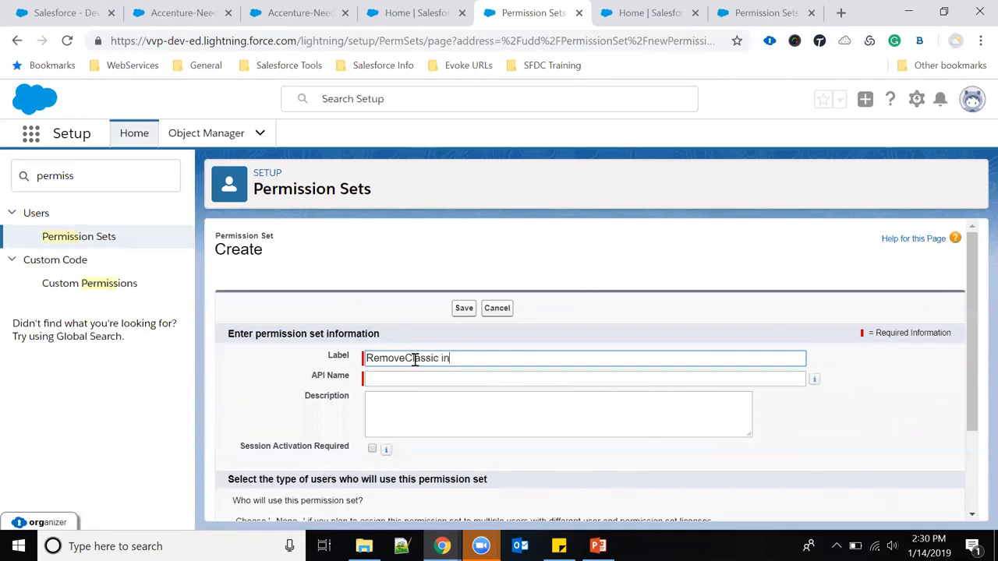
pyautogui.write('terface button')
pyautogui.click(461, 380)
pyautogui.scroll(-3, 451, 394)
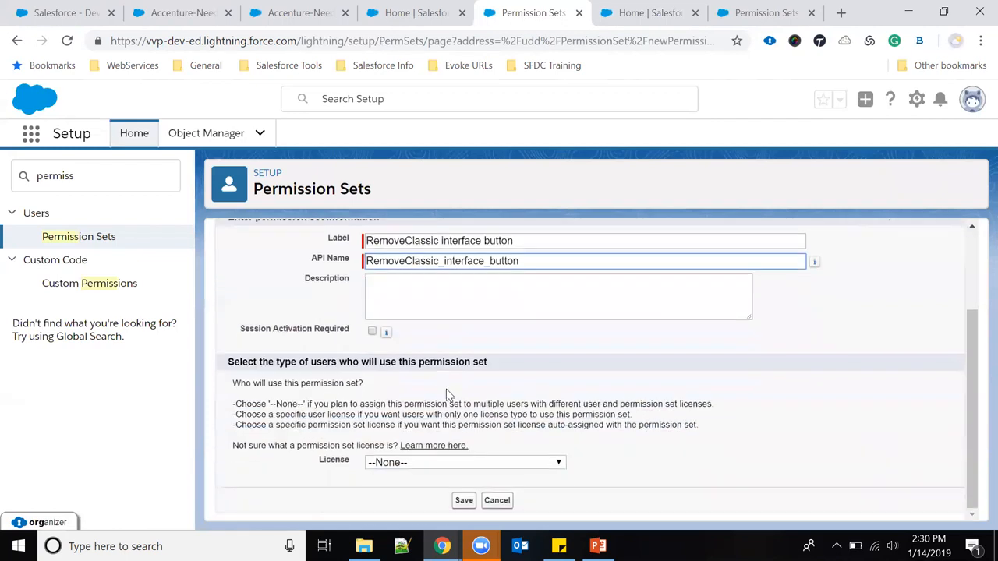
pyautogui.click(460, 463)
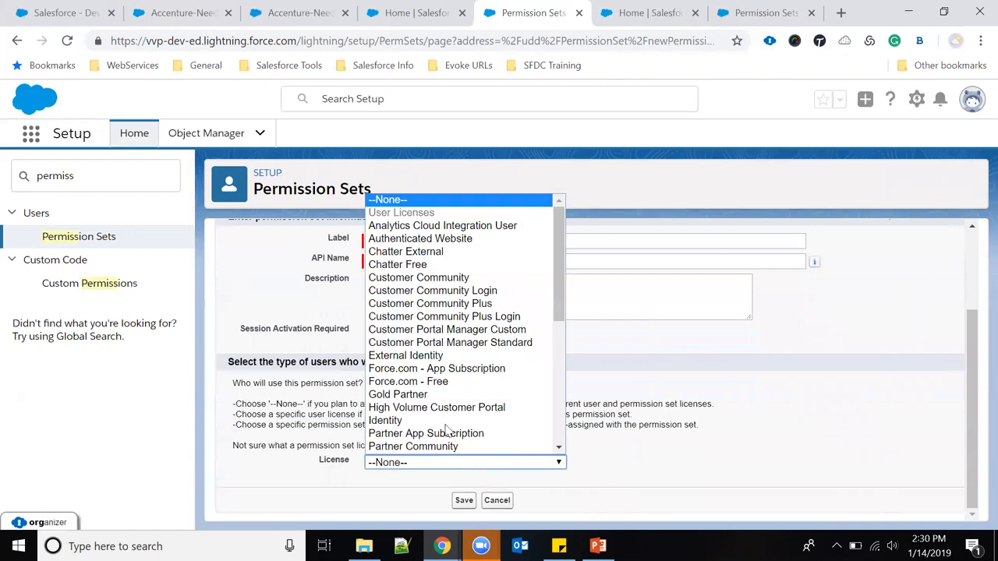
pyautogui.click(674, 353)
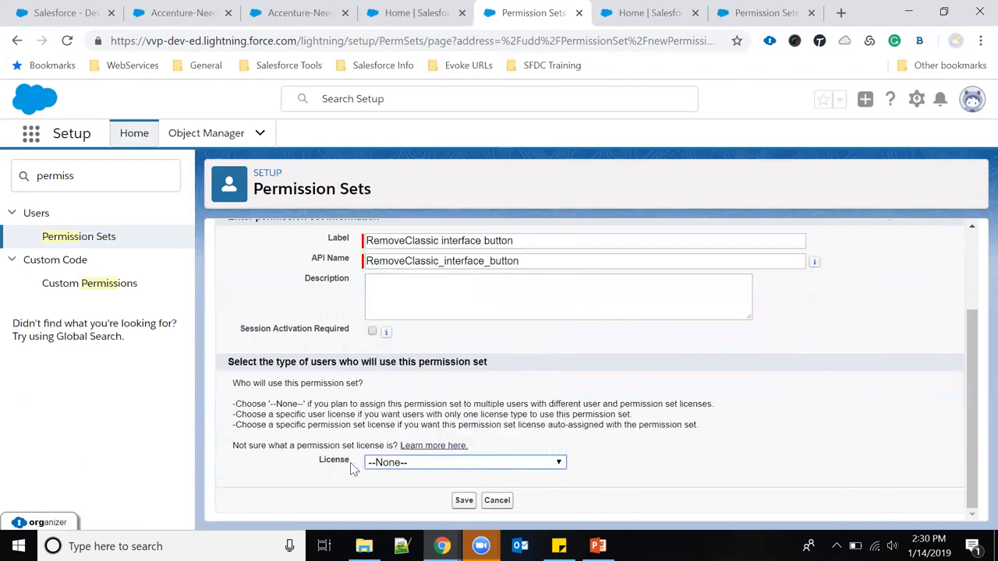
pyautogui.click(463, 501)
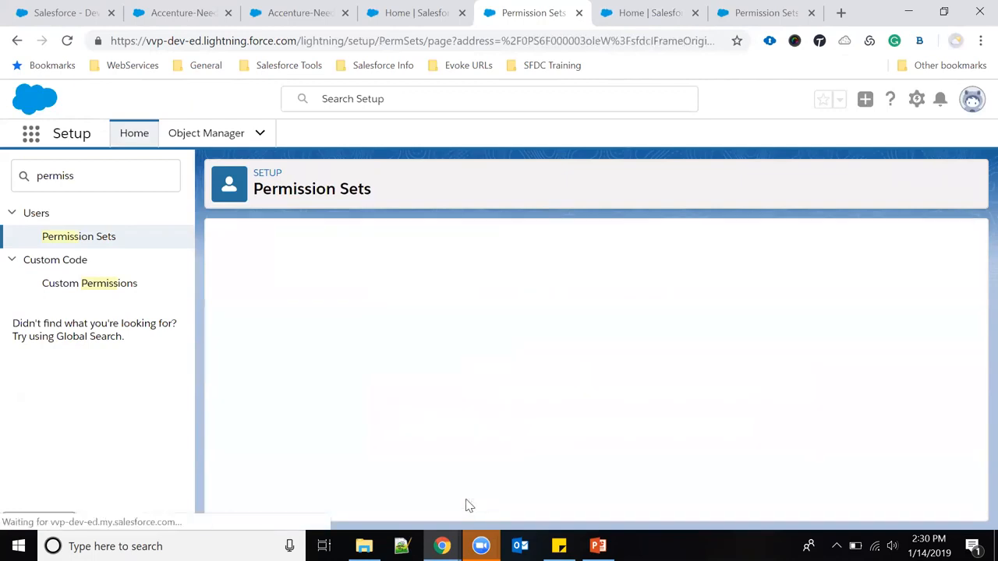
# - Search the new permission set's settings for switch and open Hide Option to Switch to Salesforce Classic
pyautogui.click(292, 283)
pyautogui.write('switvh')
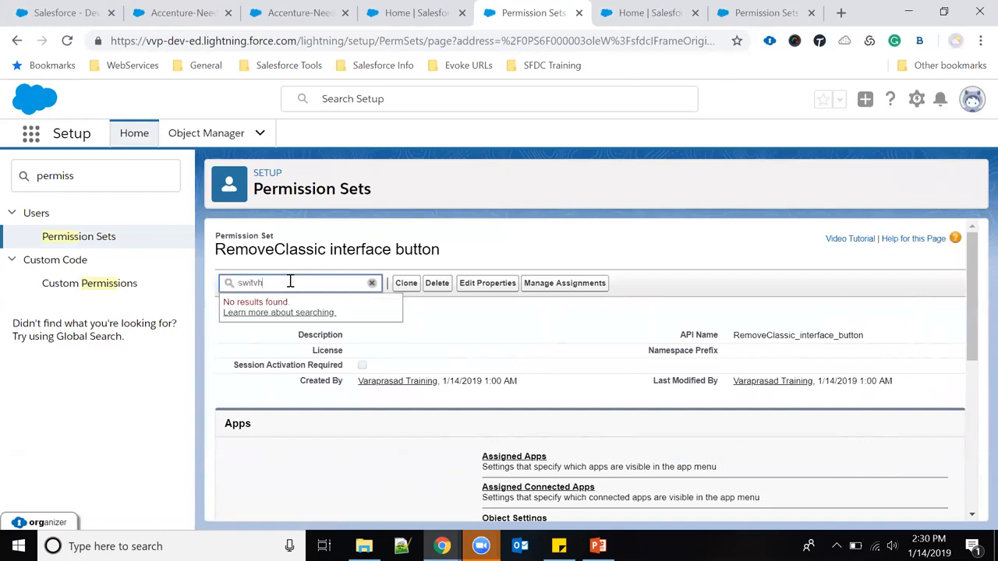
pyautogui.press('BackSpace')
pyautogui.press('BackSpace')
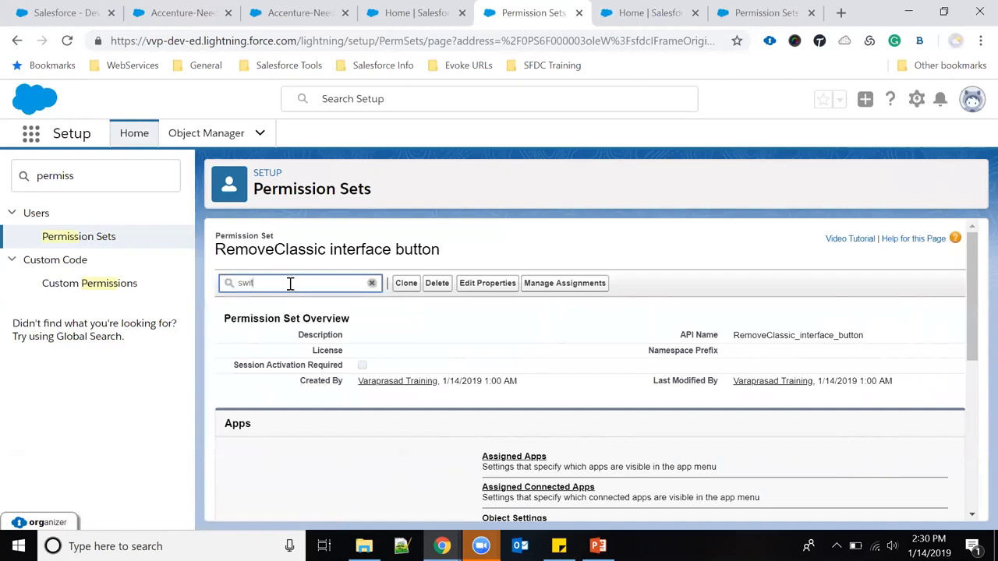
pyautogui.write('ch')
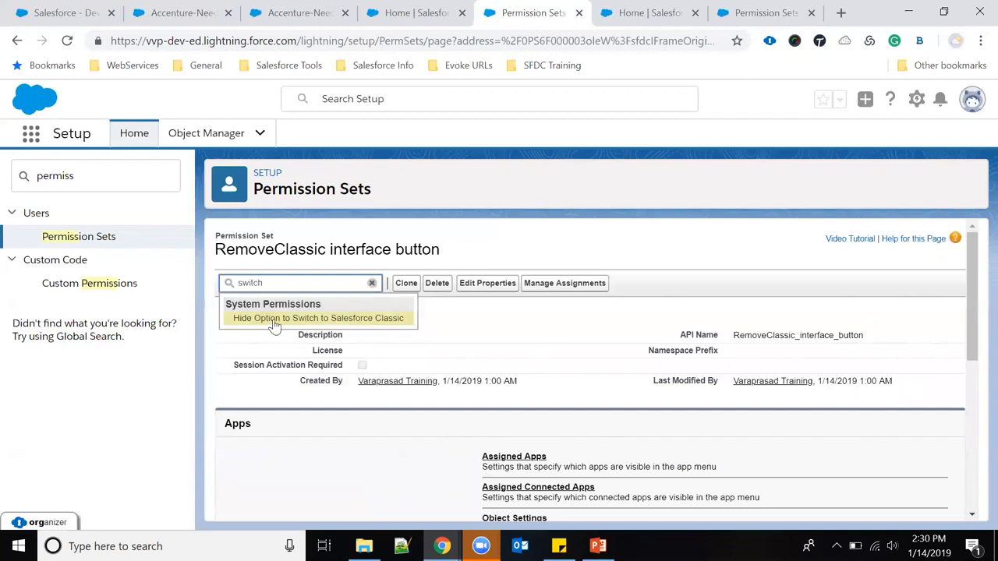
pyautogui.click(274, 321)
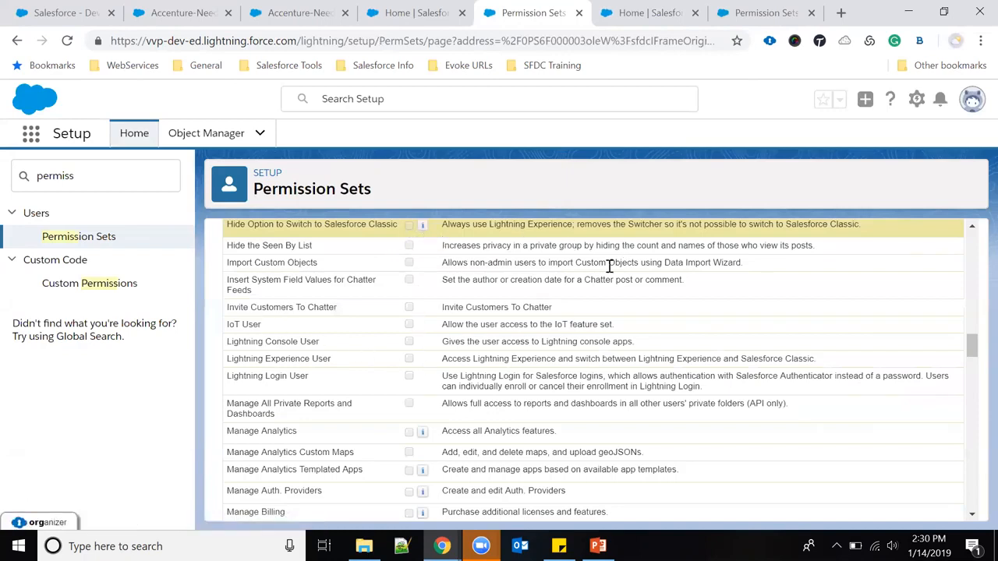
# - Edit the permission set's system permissions and enable Hide Option to Switch to Salesforce Classic
pyautogui.scroll(15, 407, 303)
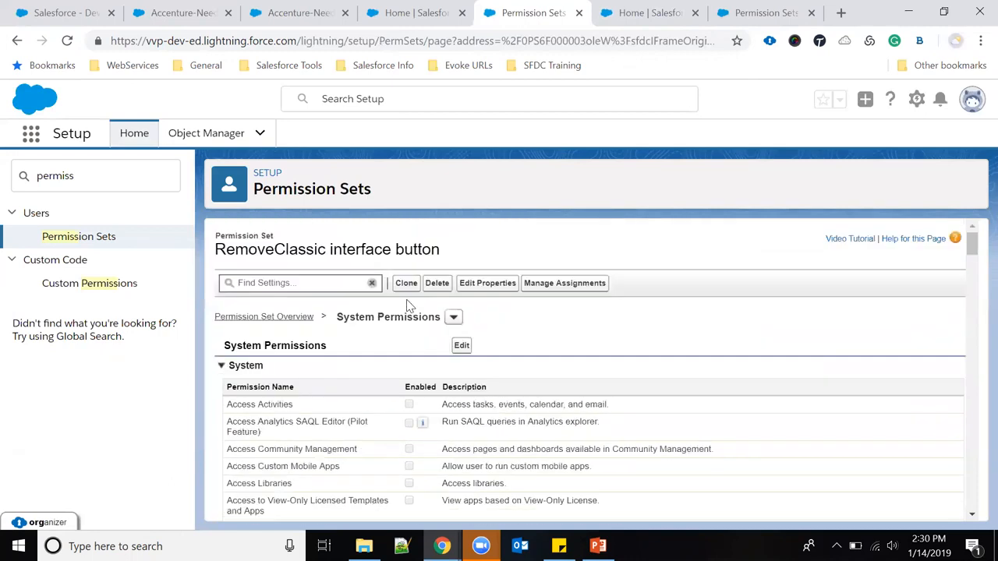
pyautogui.click(465, 347)
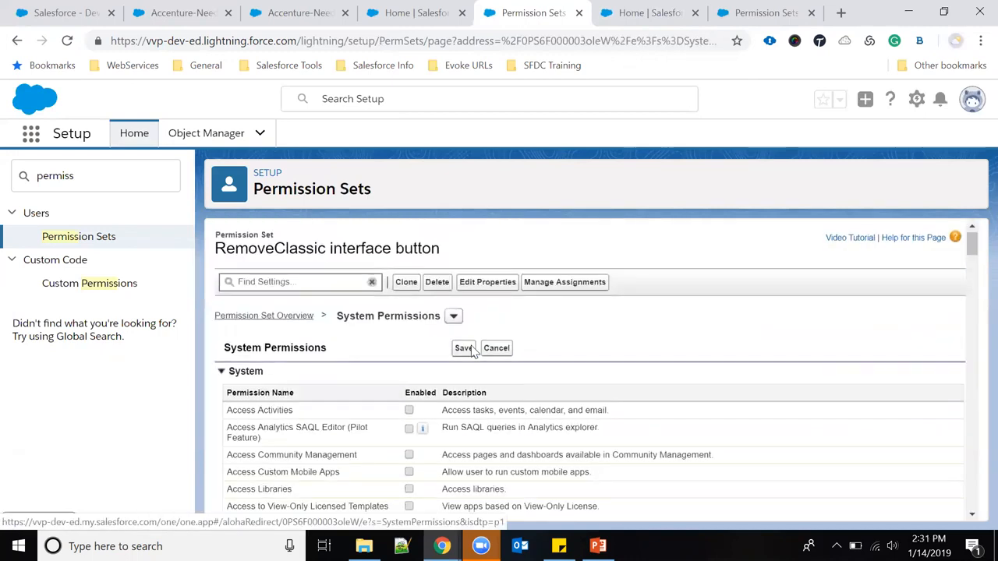
pyautogui.scroll(-5, 470, 351)
pyautogui.scroll(-10, 470, 351)
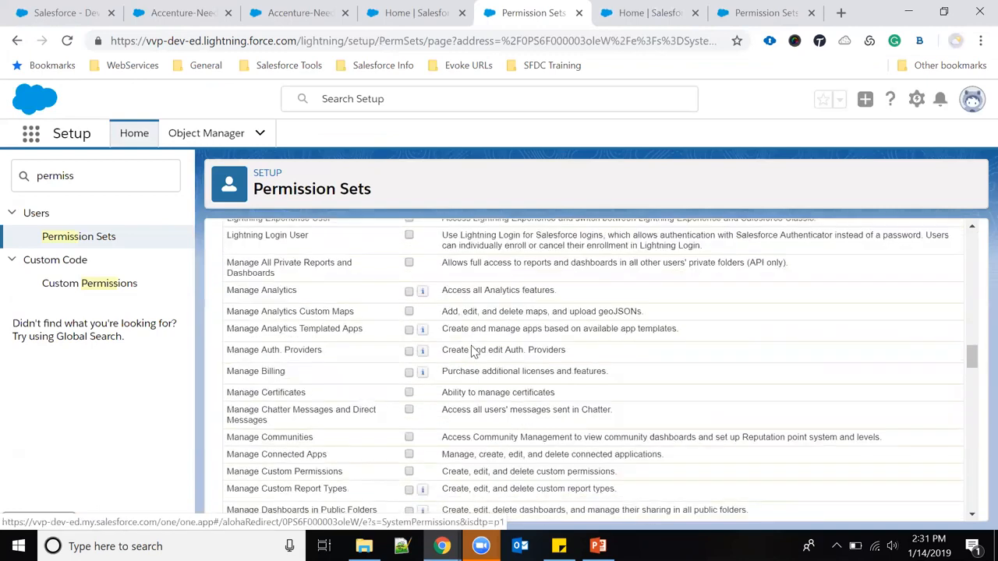
pyautogui.hotkey('ctrl', 'f')
pyautogui.write('s')
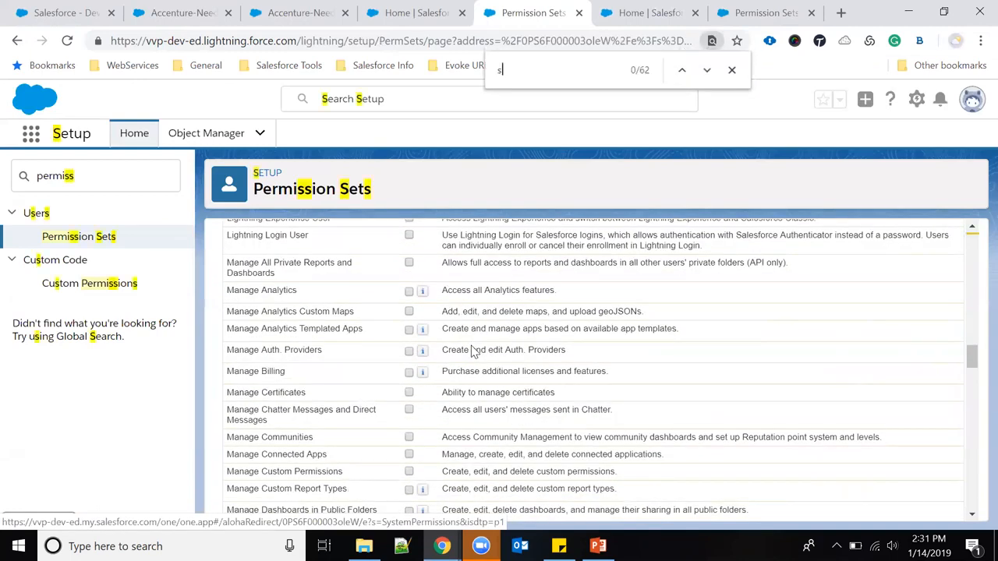
pyautogui.write('with')
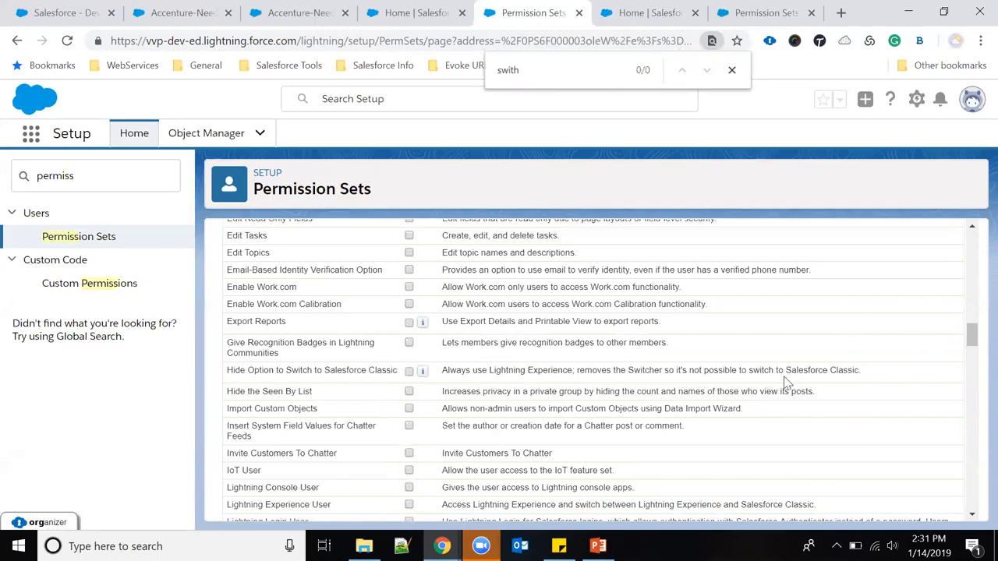
pyautogui.click(410, 372)
# - Make sure the Lightning Experience User permission is also enabled and save the system permissions
pyautogui.scroll(-1, 521, 395)
pyautogui.moveTo(230, 428); pyautogui.dragTo(392, 426)
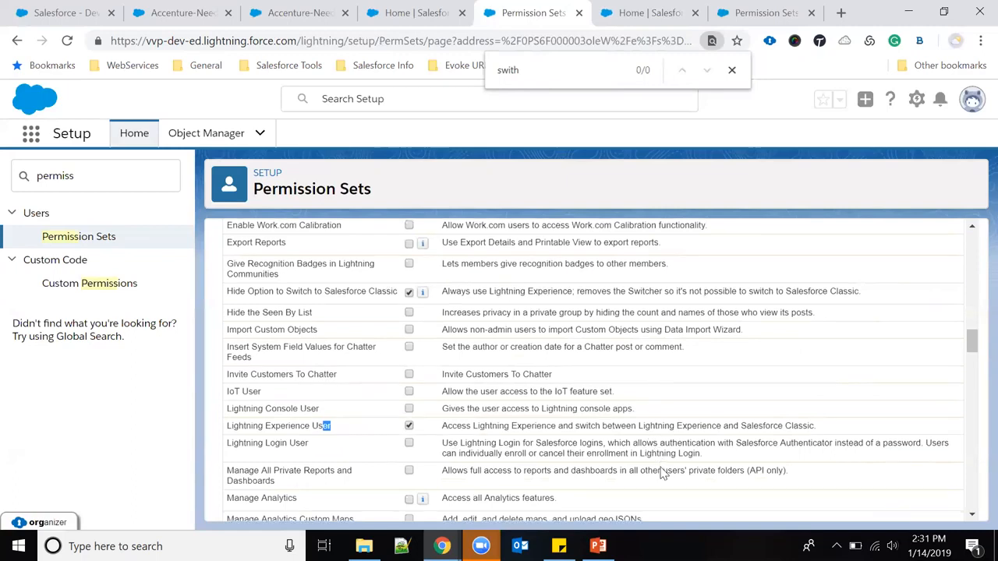
pyautogui.scroll(-10, 662, 473)
pyautogui.scroll(12, 662, 475)
pyautogui.scroll(10, 661, 481)
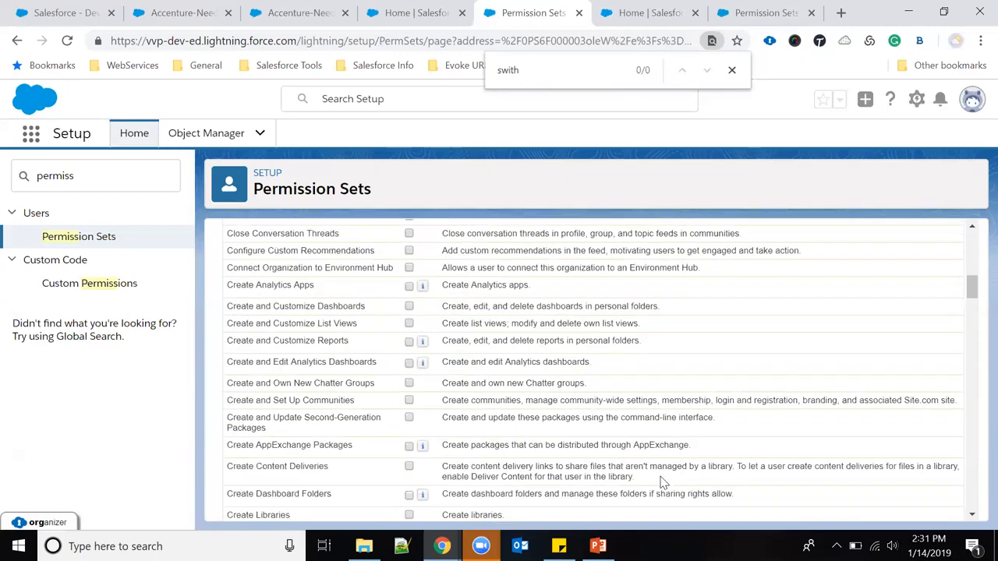
pyautogui.click(463, 350)
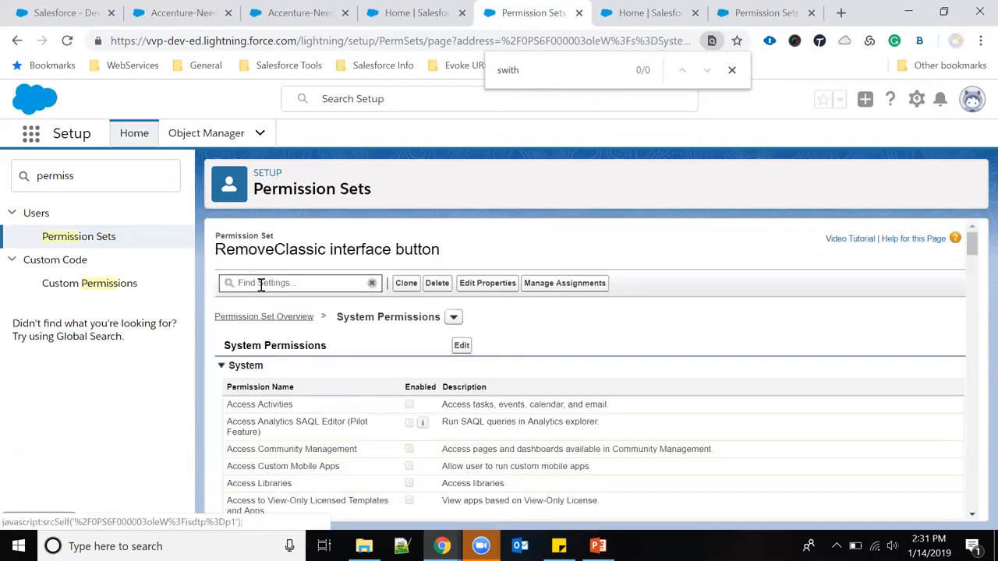
# - Assign the permission set to the user with the CFO role and Teacher Profile, and finish the assignment
pyautogui.click(563, 285)
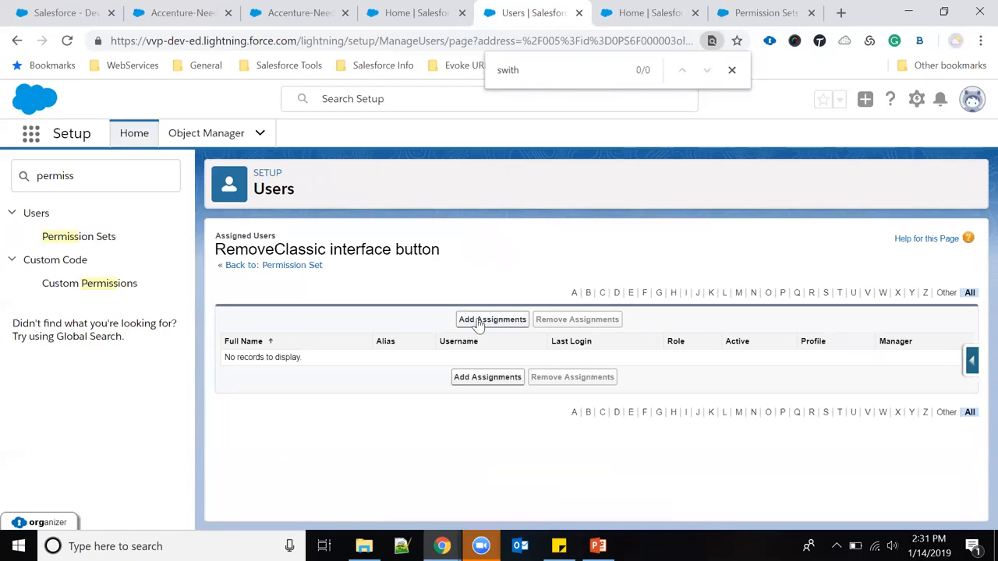
pyautogui.click(478, 322)
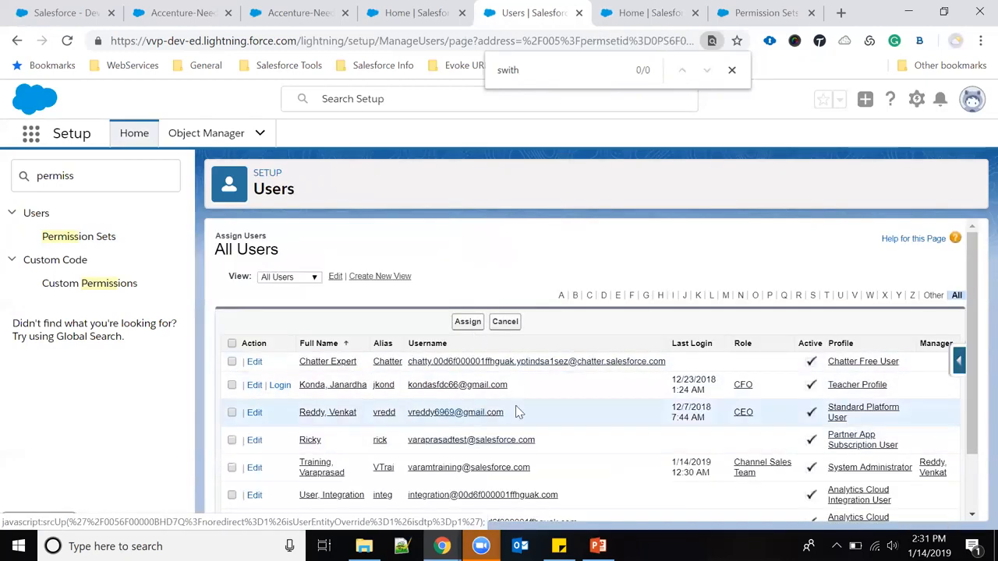
pyautogui.click(231, 385)
pyautogui.click(467, 322)
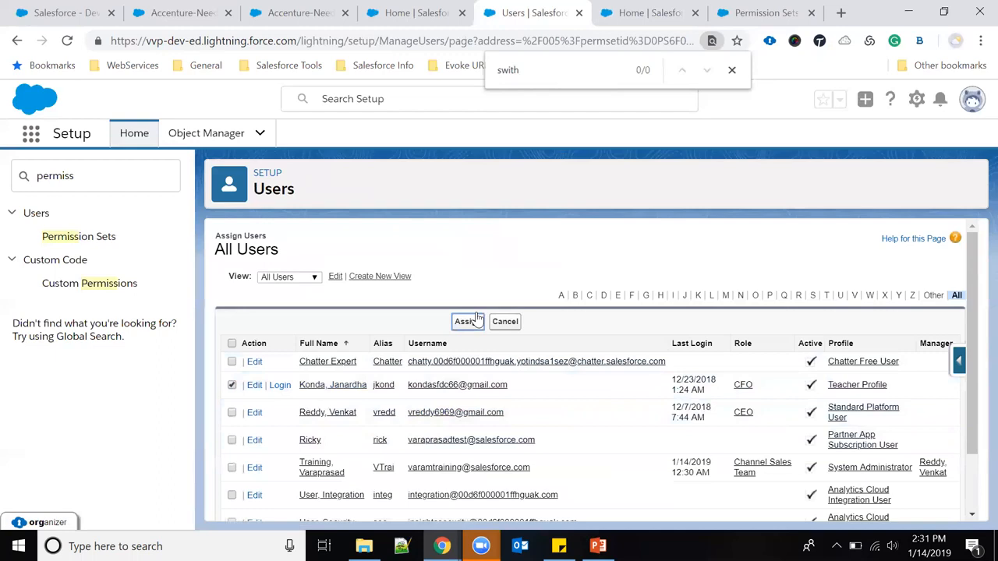
pyautogui.click(468, 323)
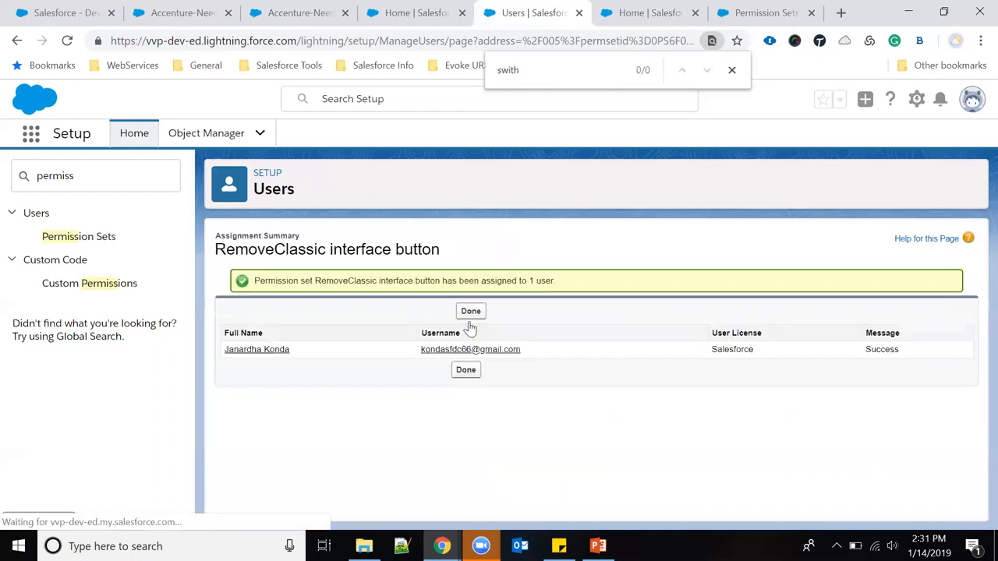
pyautogui.click(465, 371)
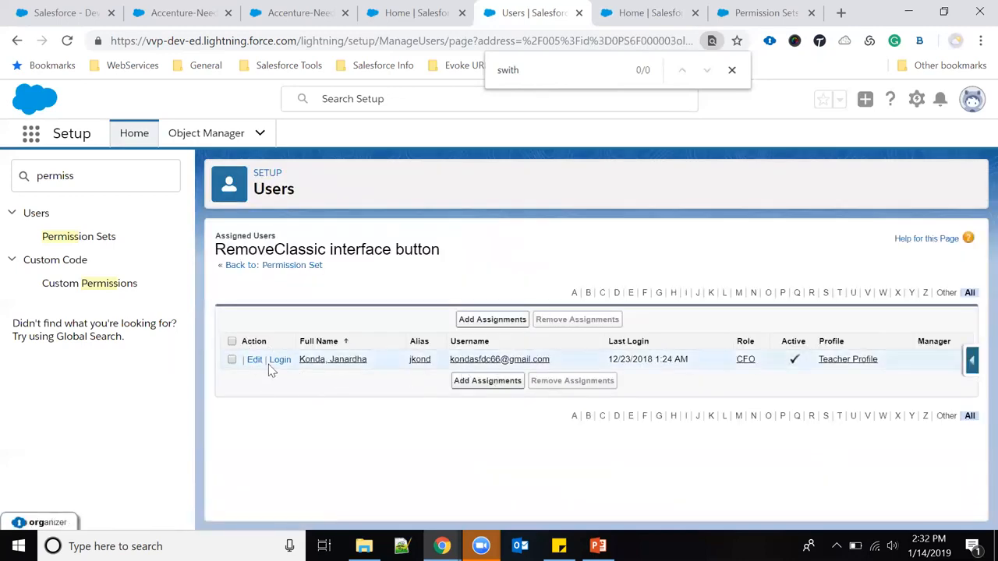
# - Log in as the assigned user, change to Lightning Experience and try the profile's Switch to Salesforce Classic option
pyautogui.click(282, 362)
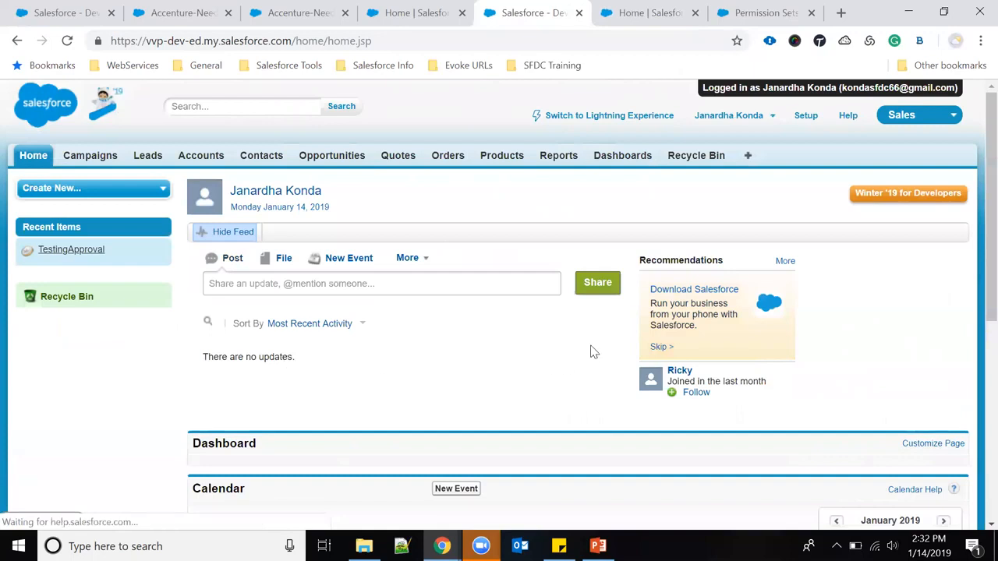
pyautogui.click(631, 117)
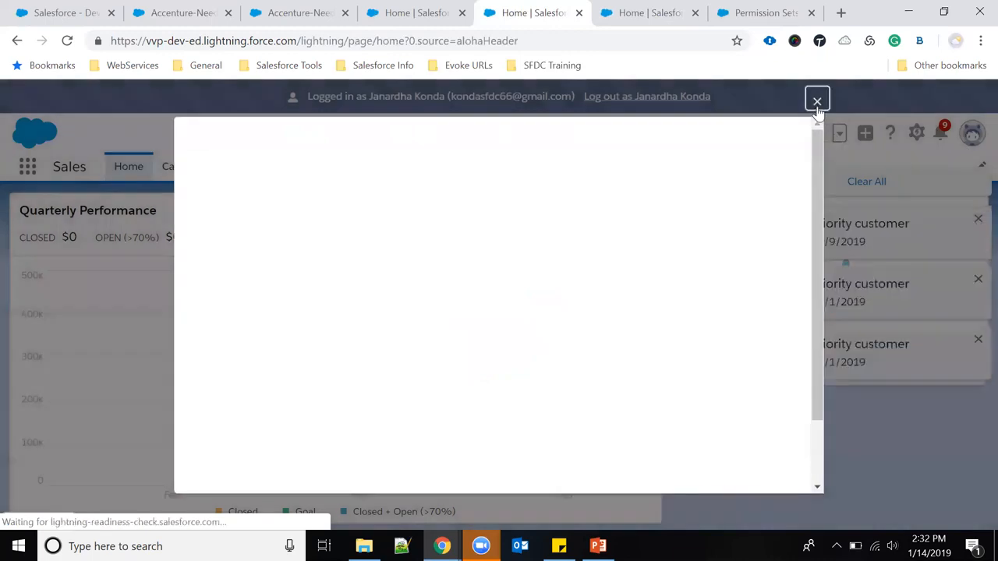
pyautogui.click(813, 103)
pyautogui.click(960, 138)
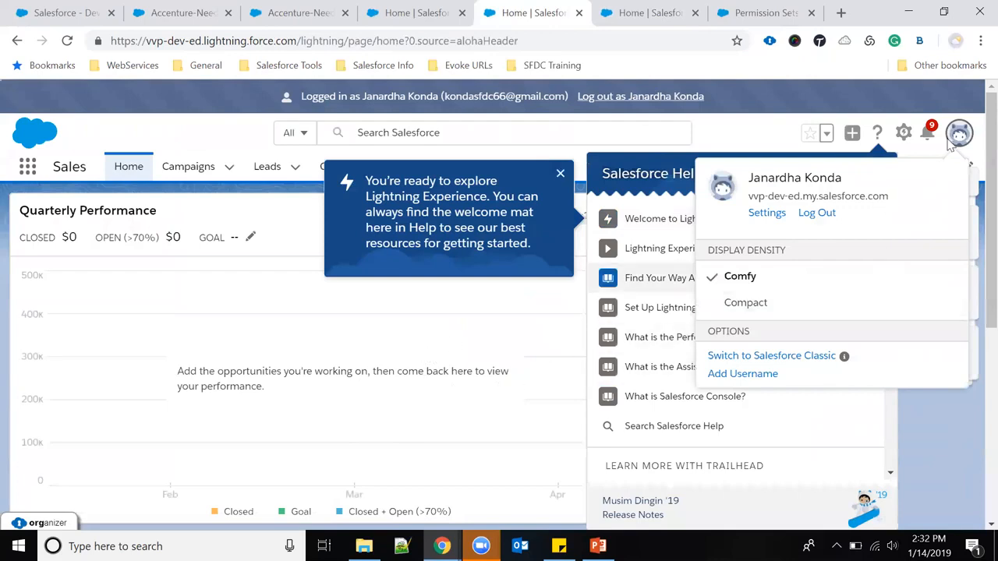
pyautogui.click(800, 358)
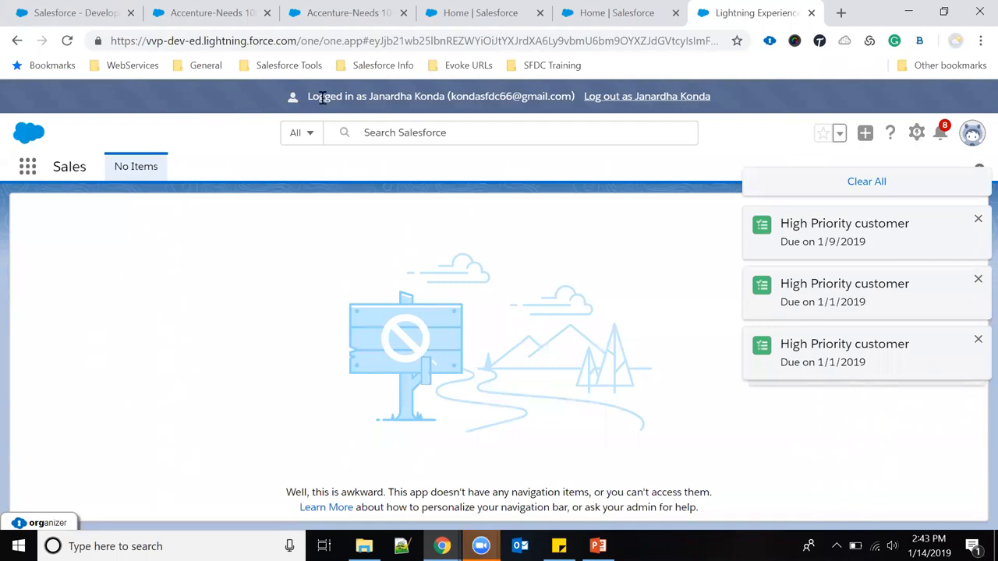
# - Check the assigned user's profile options for Switch to Salesforce Classic and log out of that account
pyautogui.moveTo(375, 96); pyautogui.dragTo(542, 96)
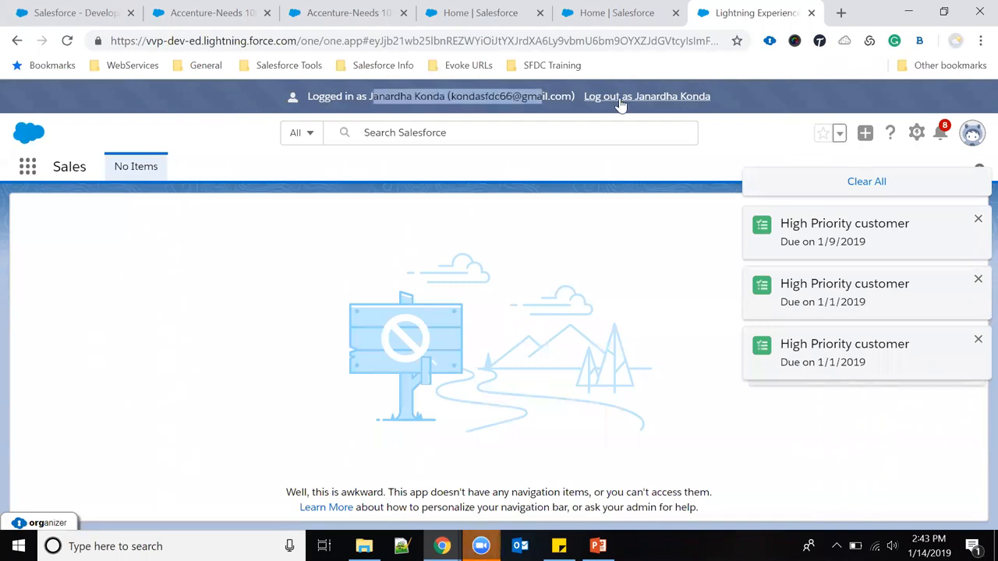
pyautogui.click(974, 138)
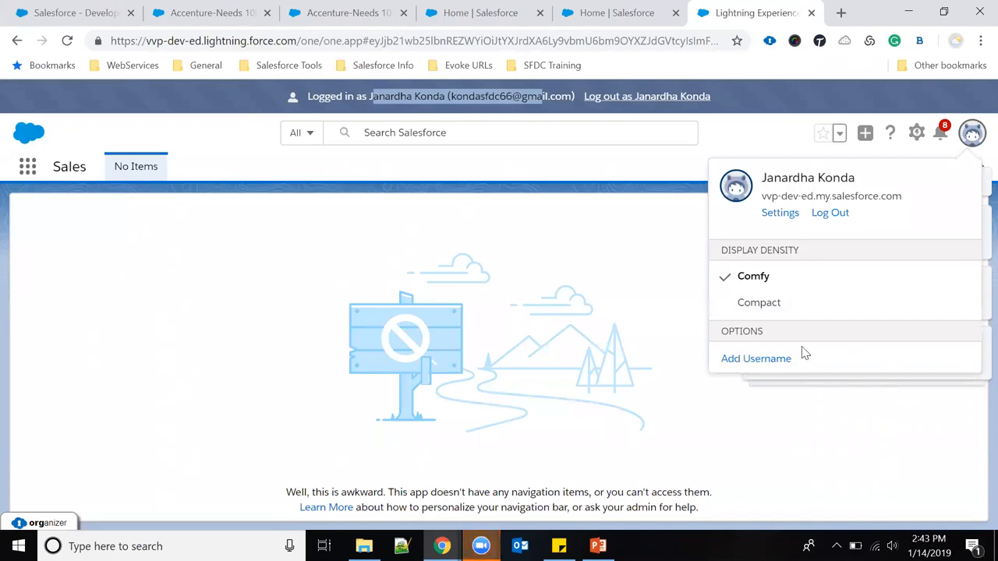
pyautogui.click(561, 224)
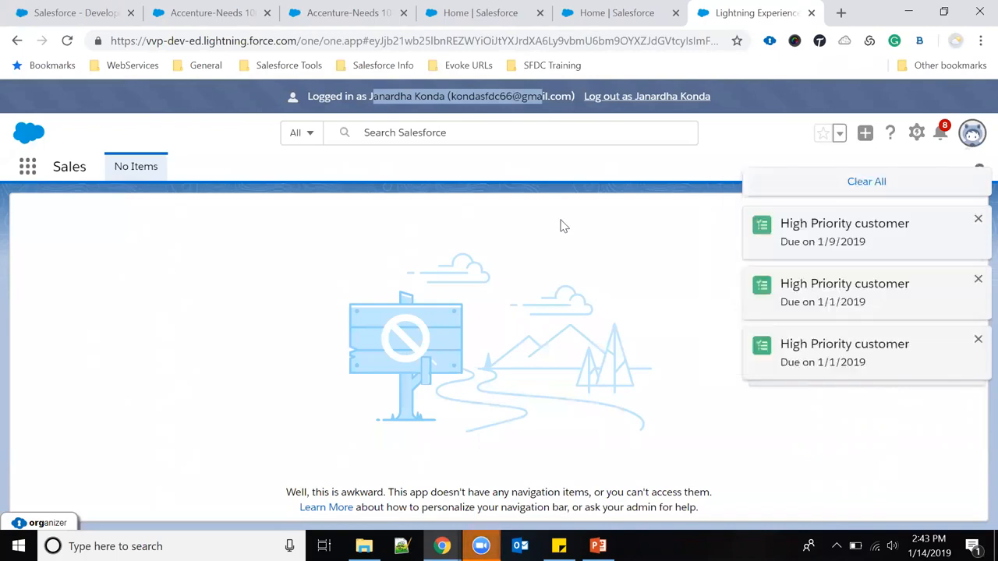
pyautogui.click(975, 141)
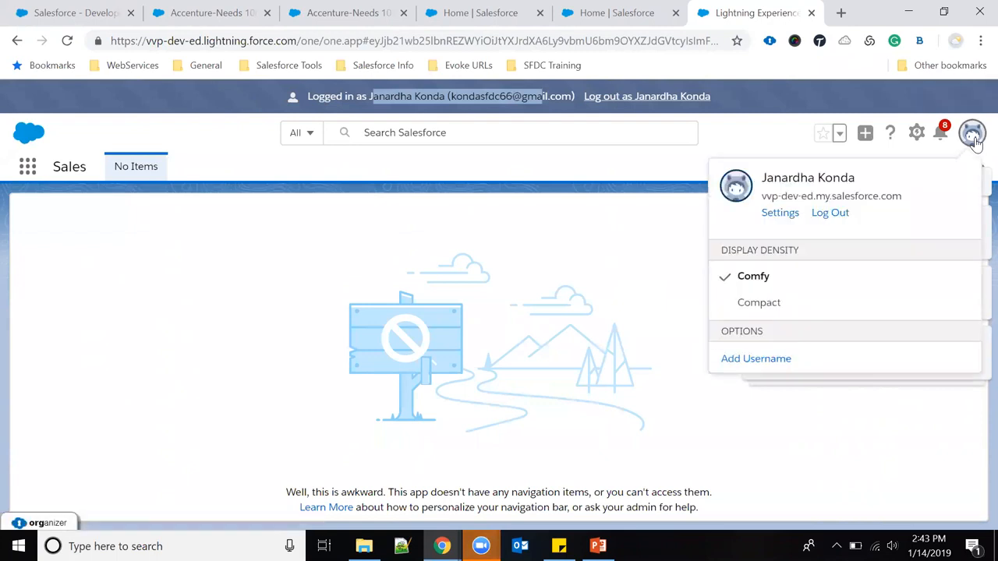
pyautogui.click(831, 213)
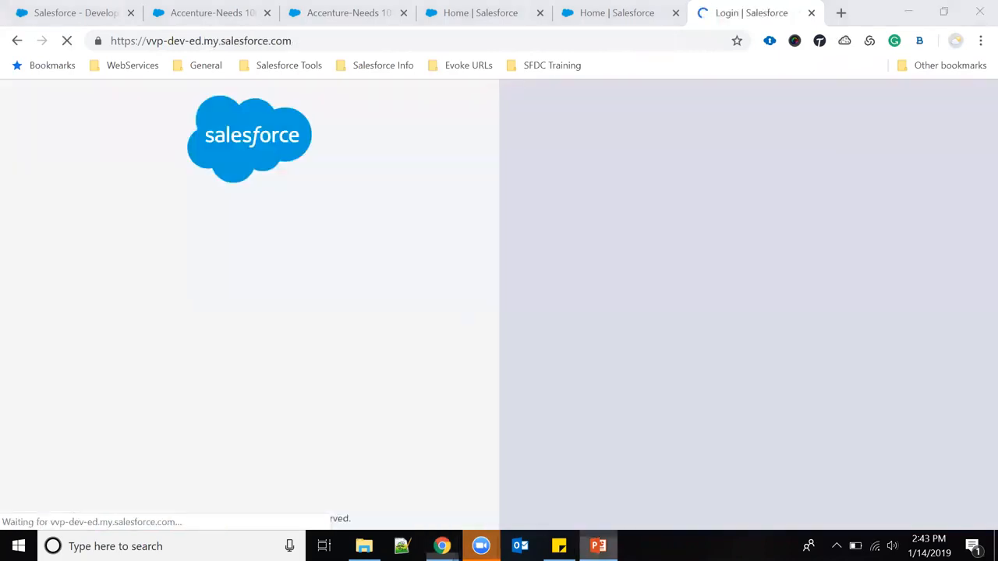
# - Switch to PowerPoint and highlight 'switch to salesforce classic' in the note on the Setup in Lightning slide
pyautogui.click(598, 546)
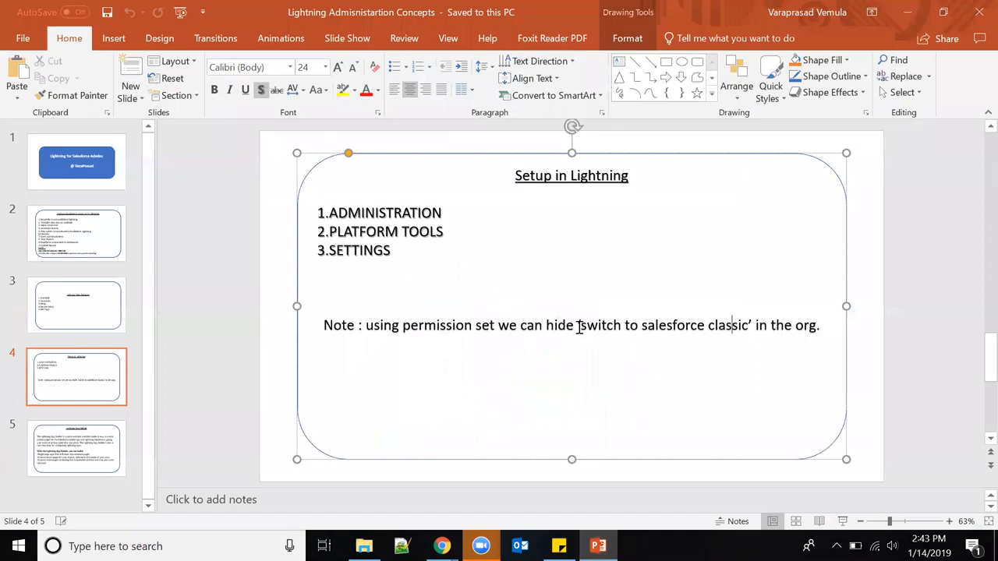
pyautogui.moveTo(584, 325); pyautogui.dragTo(726, 325)
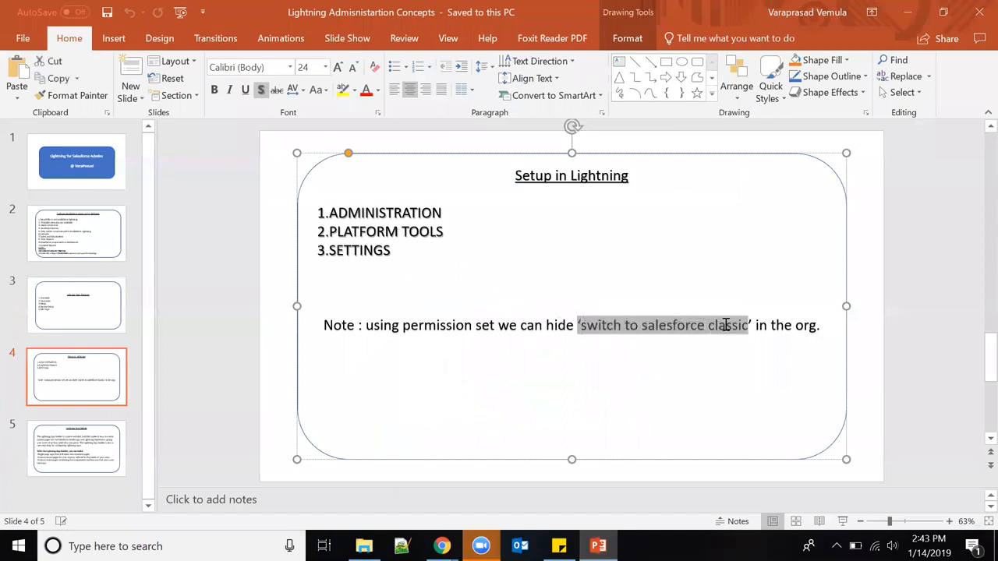
# - Switch to Chrome, log in to Salesforce with the saved Batch1 login and view that account's profile options
pyautogui.click(904, 13)
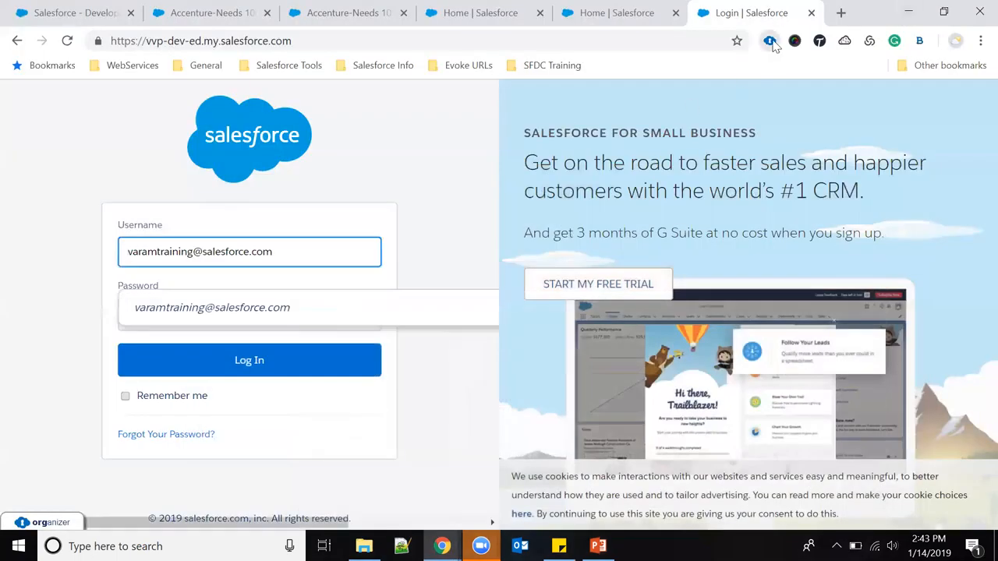
pyautogui.click(769, 40)
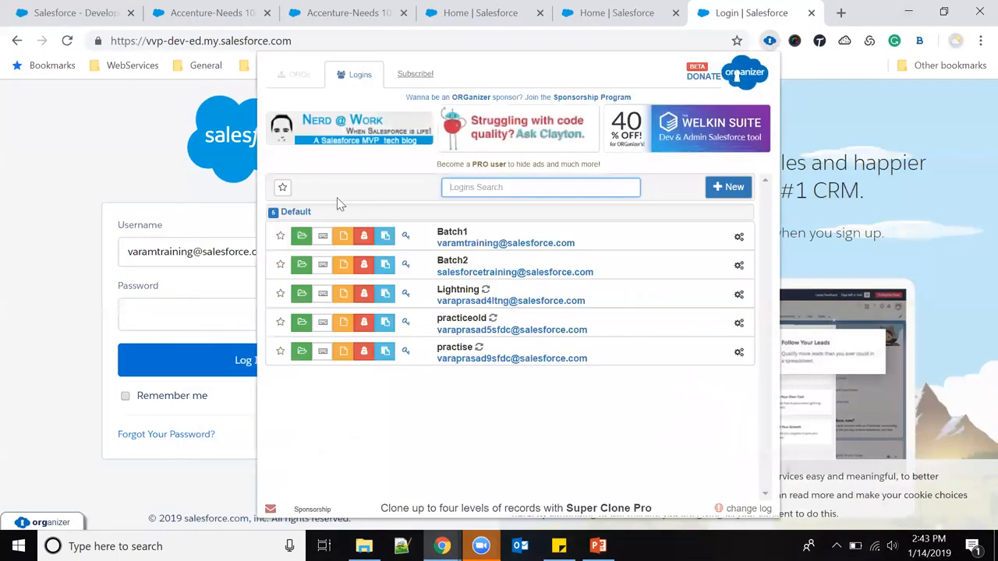
pyautogui.click(302, 235)
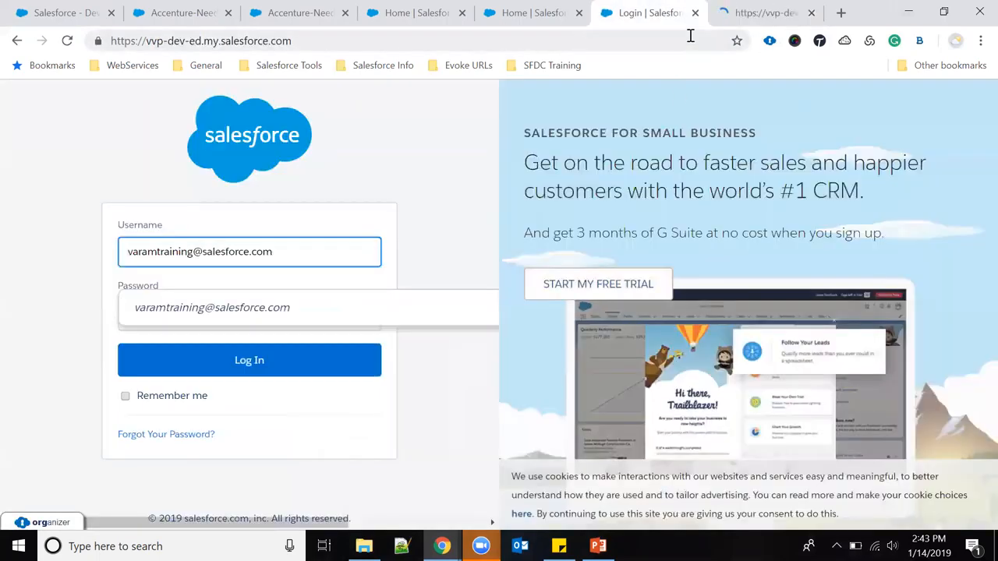
pyautogui.click(694, 13)
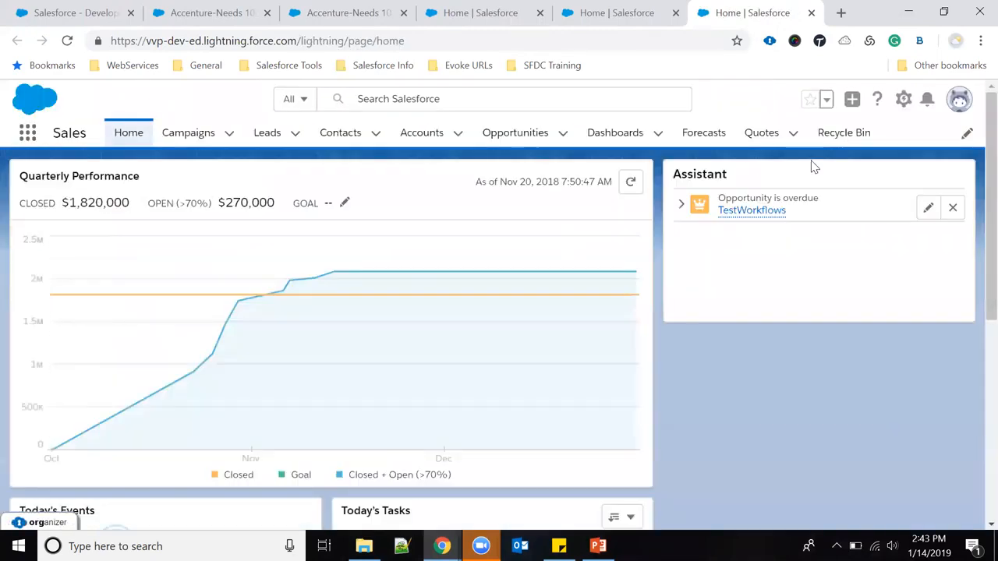
pyautogui.click(957, 103)
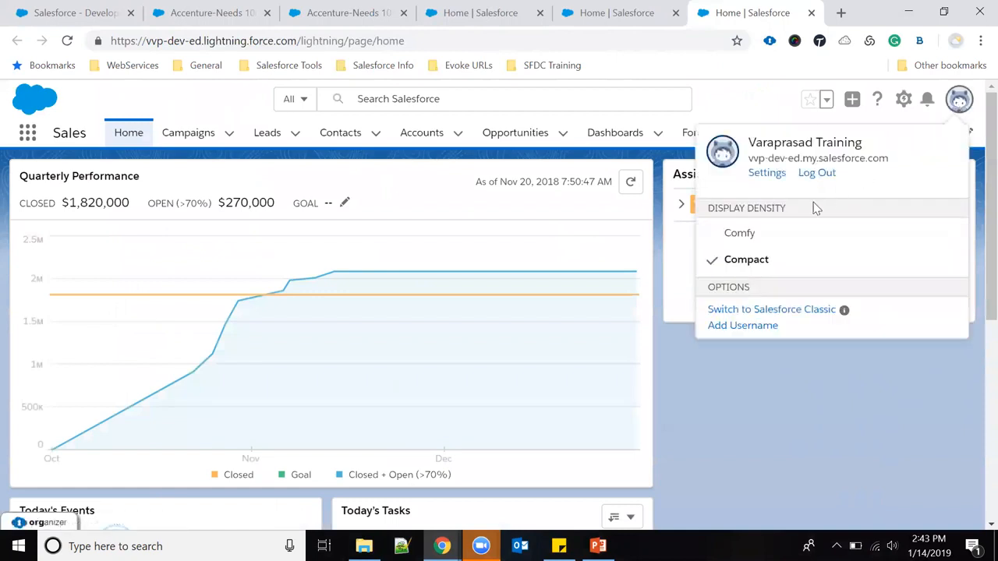
# - Open Setup for the current app and show the list of all users under Administration
pyautogui.click(903, 99)
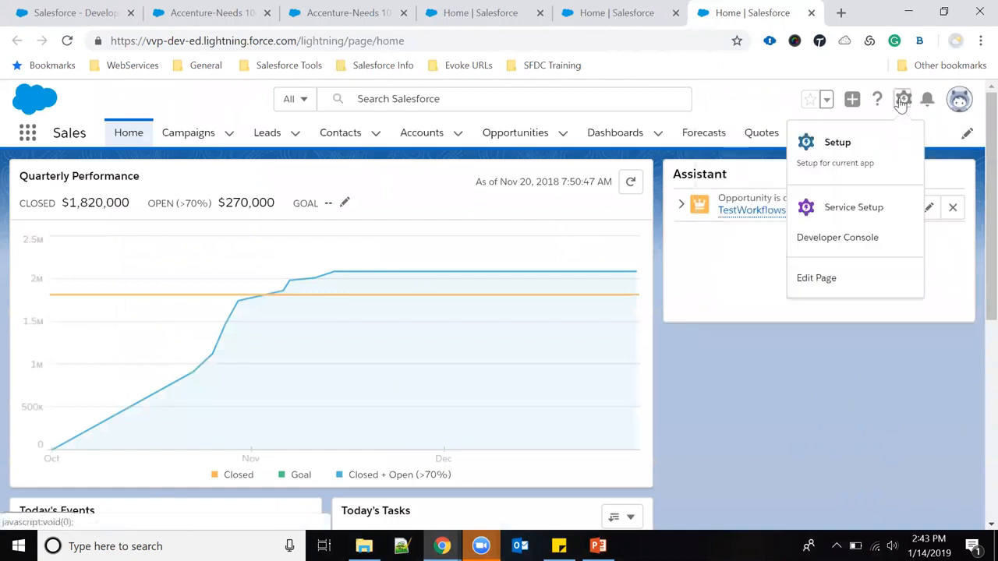
pyautogui.click(830, 158)
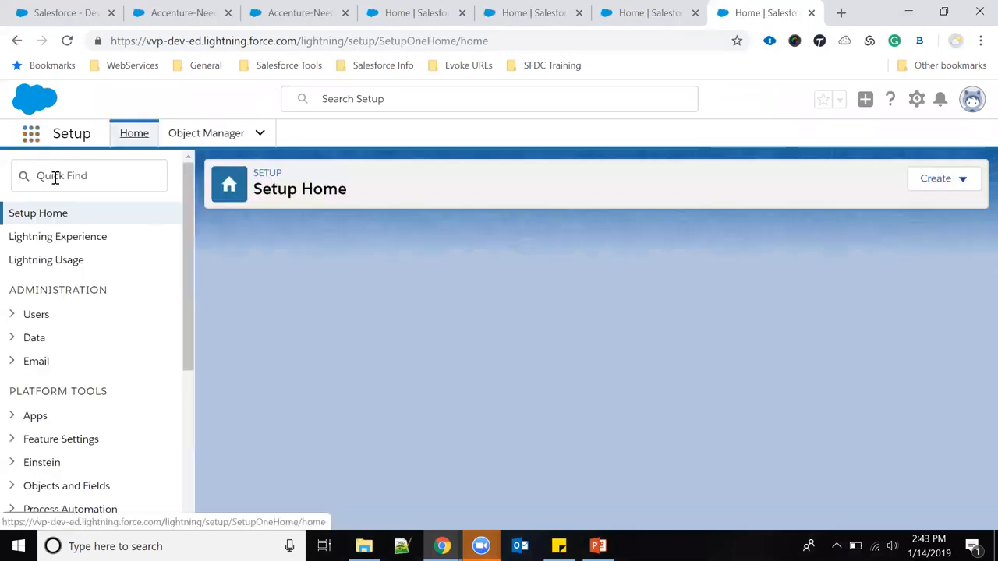
pyautogui.click(56, 176)
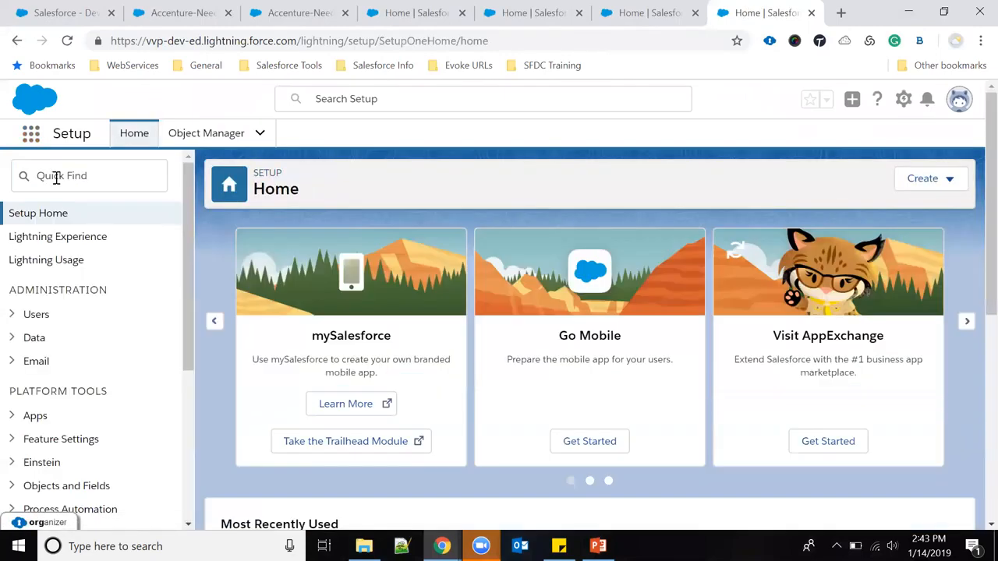
pyautogui.click(35, 315)
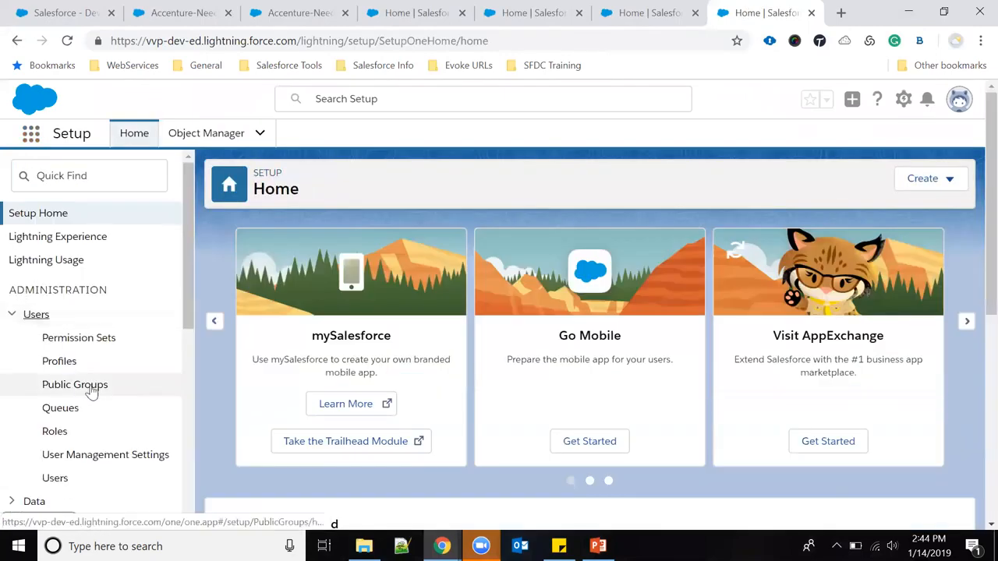
pyautogui.click(55, 477)
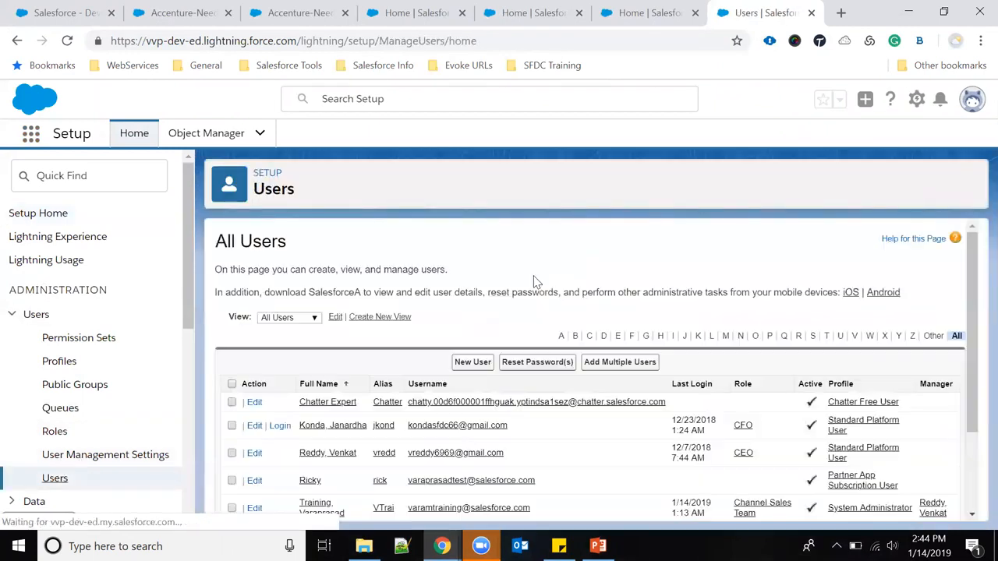
# - Open the record of the user with the CFO role and view its assigned 'RemoveClassic interface button' permission set
pyautogui.scroll(-1, 319, 421)
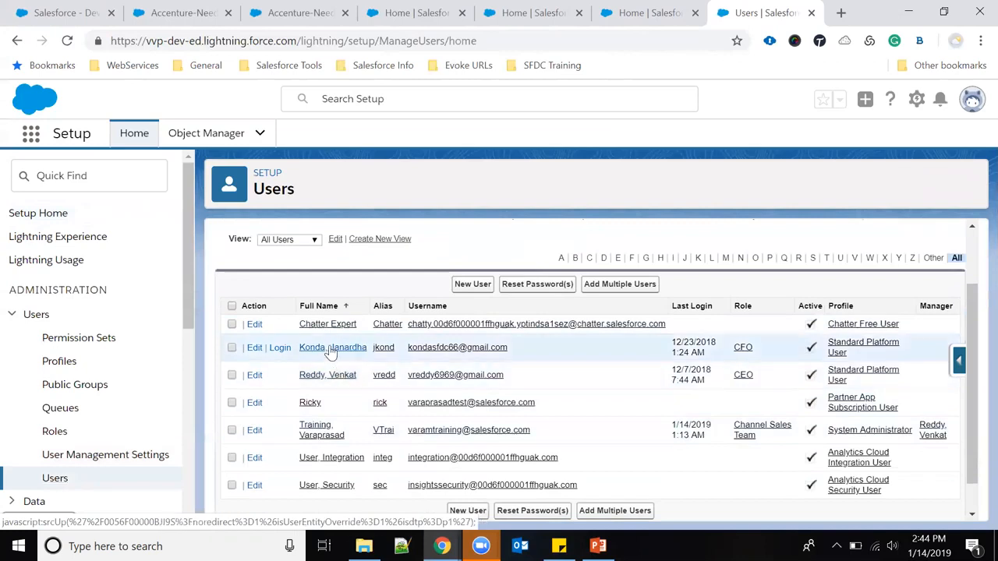
pyautogui.click(331, 349)
pyautogui.scroll(-3, 525, 287)
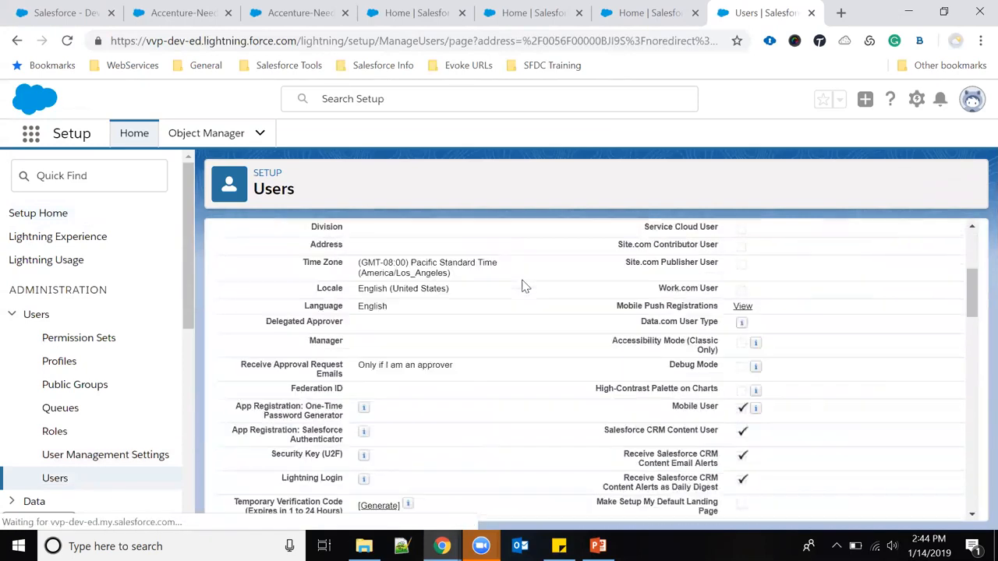
pyautogui.scroll(-5, 525, 286)
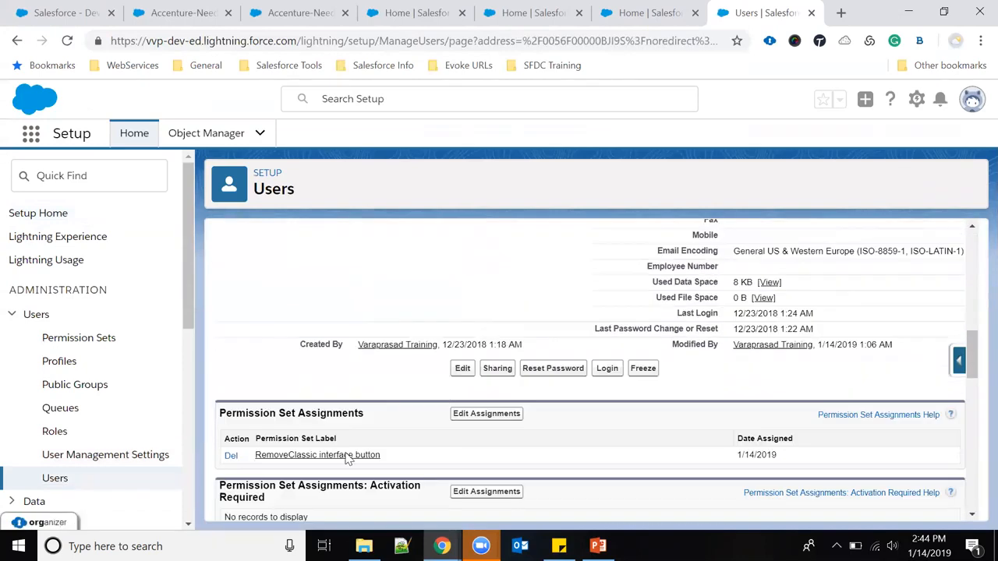
pyautogui.click(281, 455)
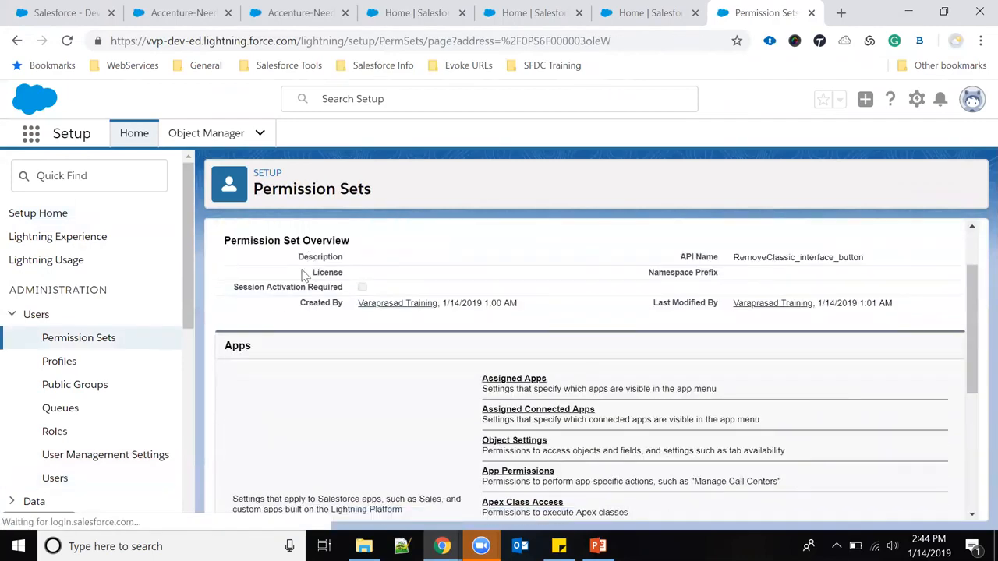
# - Search the permission set for 'switch' and open the system permission 'Hide Option to Switch to Salesforce Classic'
pyautogui.click(284, 282)
pyautogui.write('s')
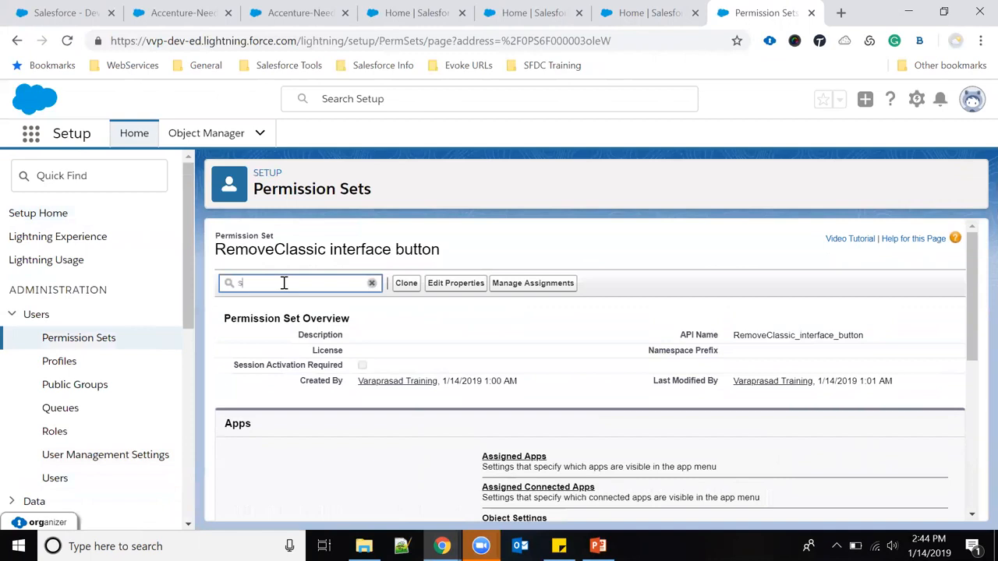
pyautogui.write('witc')
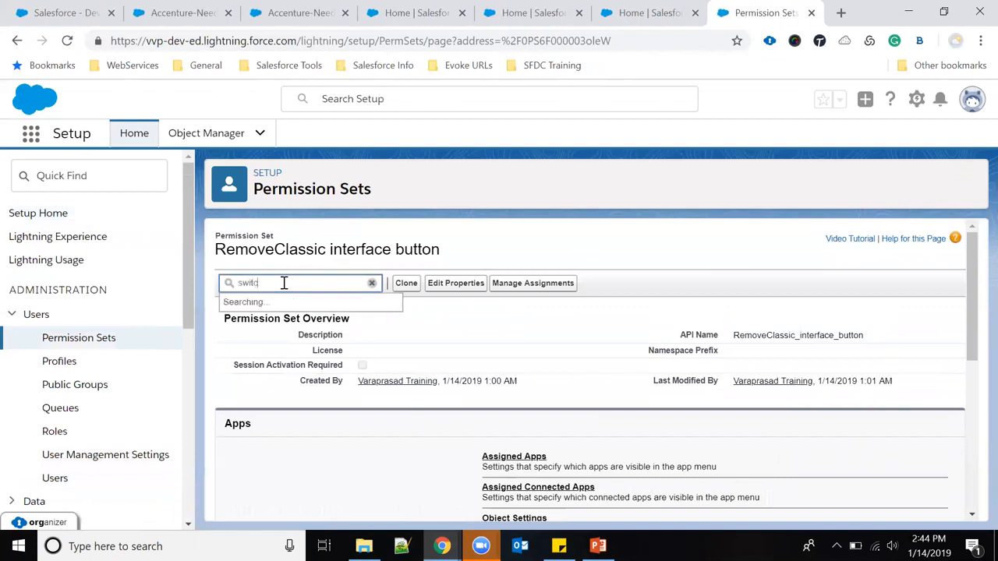
pyautogui.write('h')
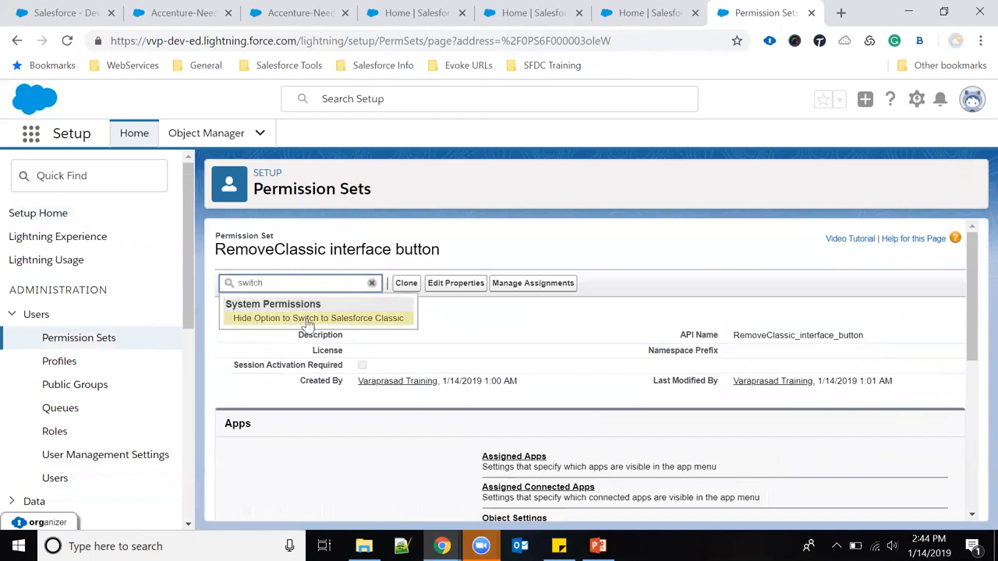
pyautogui.click(349, 321)
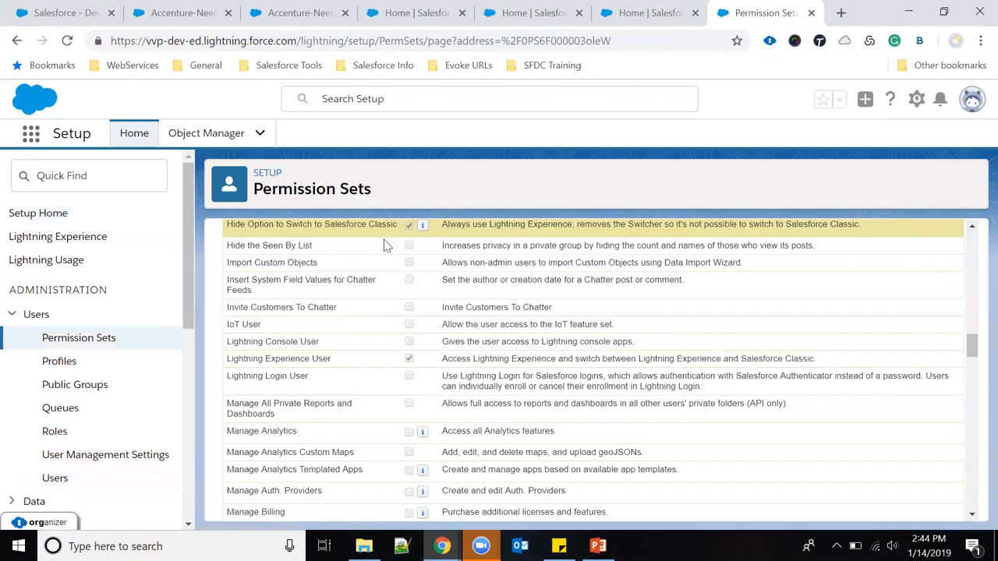
# - Highlight the 'Hide Option to Switch to Salesforce Classic' permission and check the administrator's profile options for Switch to Salesforce Classic
pyautogui.moveTo(229, 225); pyautogui.dragTo(461, 222)
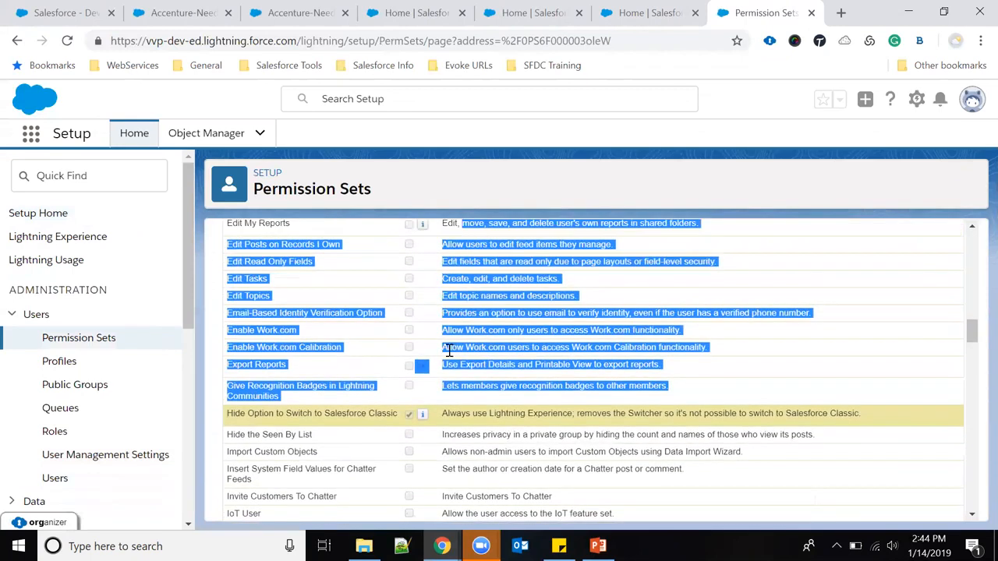
pyautogui.click(389, 414)
pyautogui.moveTo(234, 414); pyautogui.dragTo(544, 412)
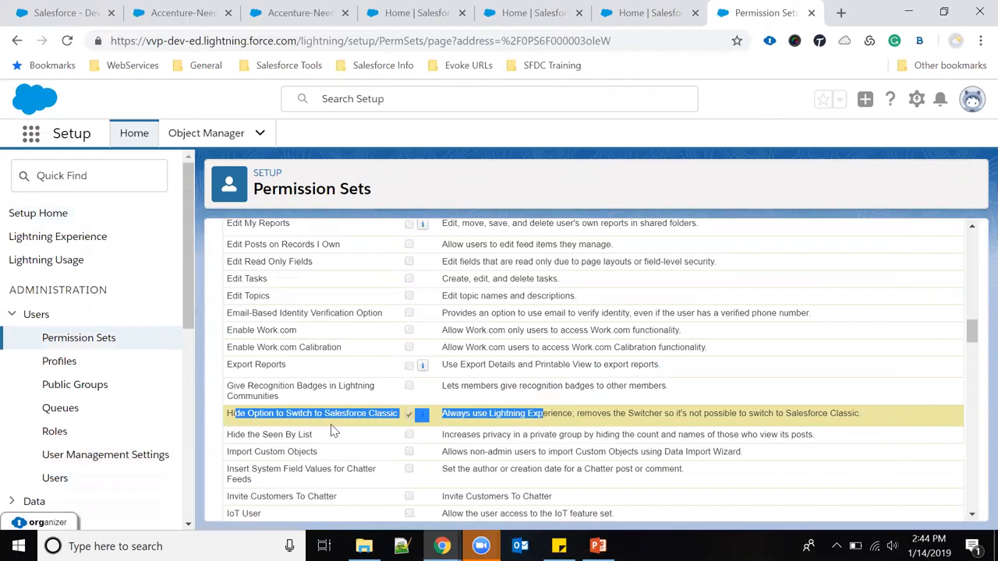
pyautogui.click(972, 105)
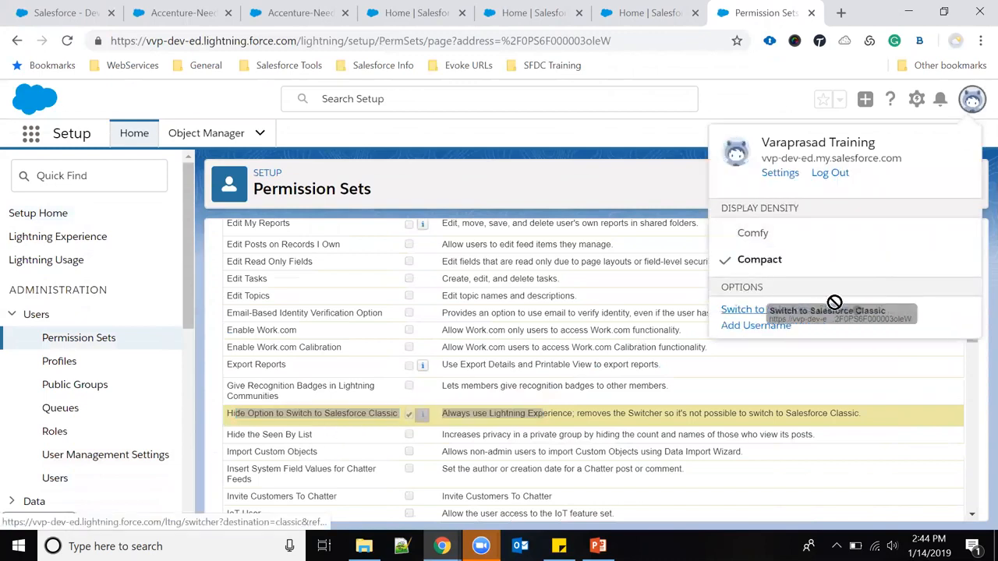
pyautogui.click(581, 130)
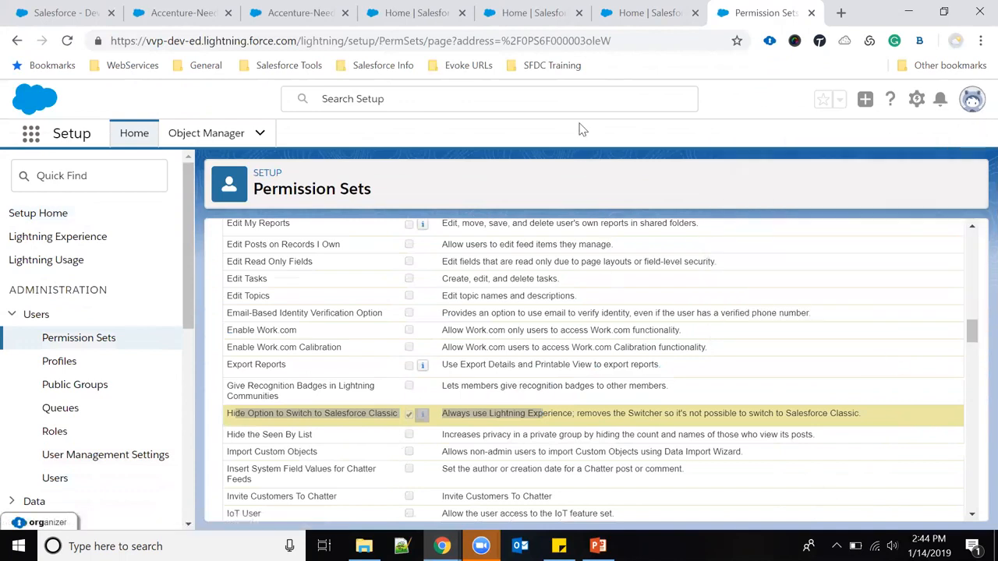
# - Switch to PowerPoint, review the Setup in Lightning slide and show the Lightning App Builder slide
pyautogui.click(598, 546)
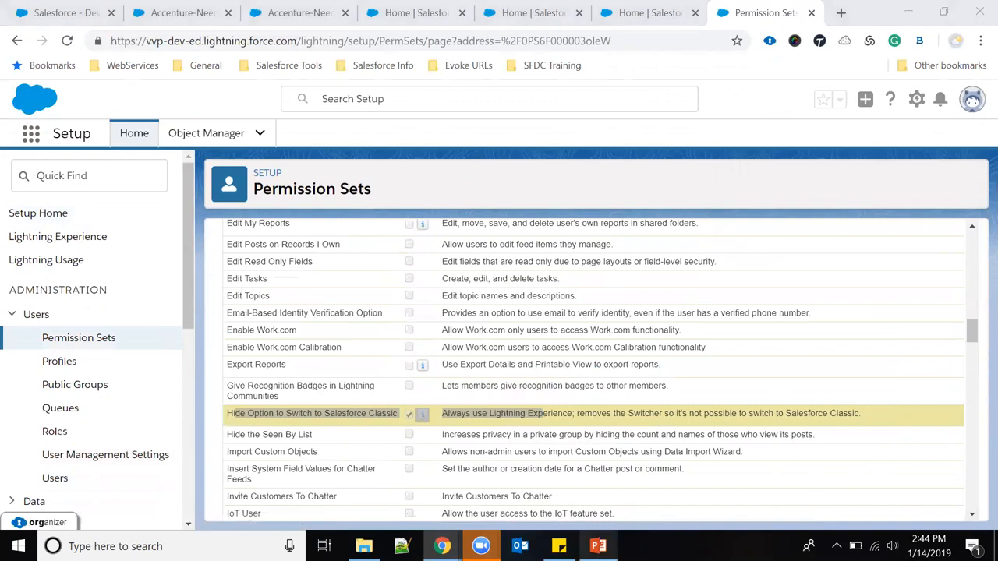
pyautogui.click(78, 316)
pyautogui.click(78, 394)
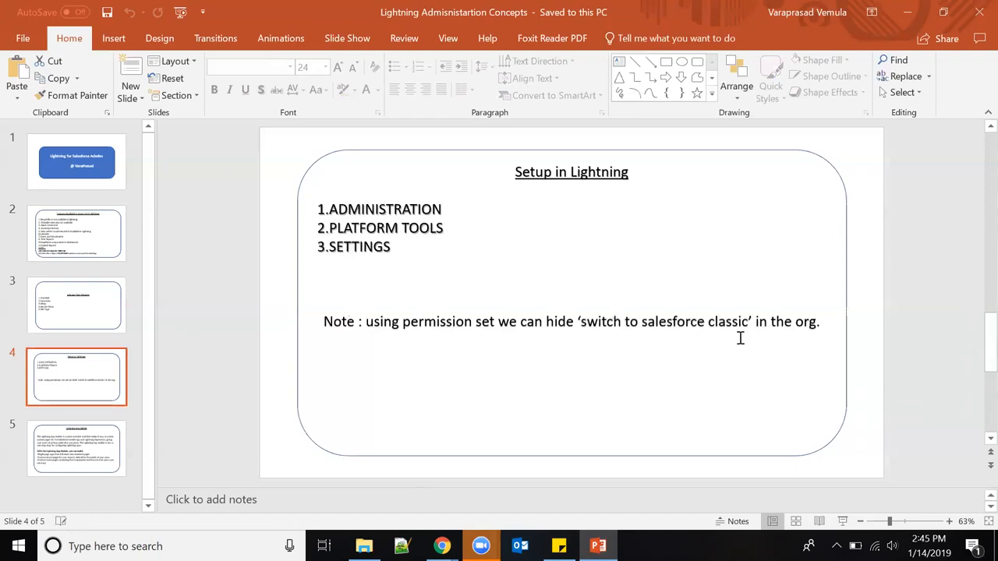
pyautogui.click(442, 547)
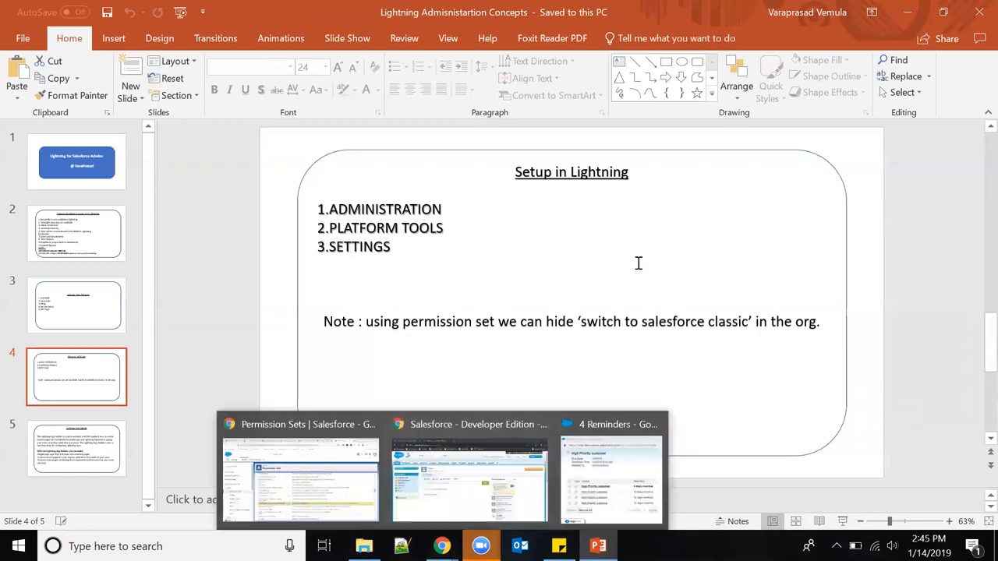
pyautogui.click(101, 450)
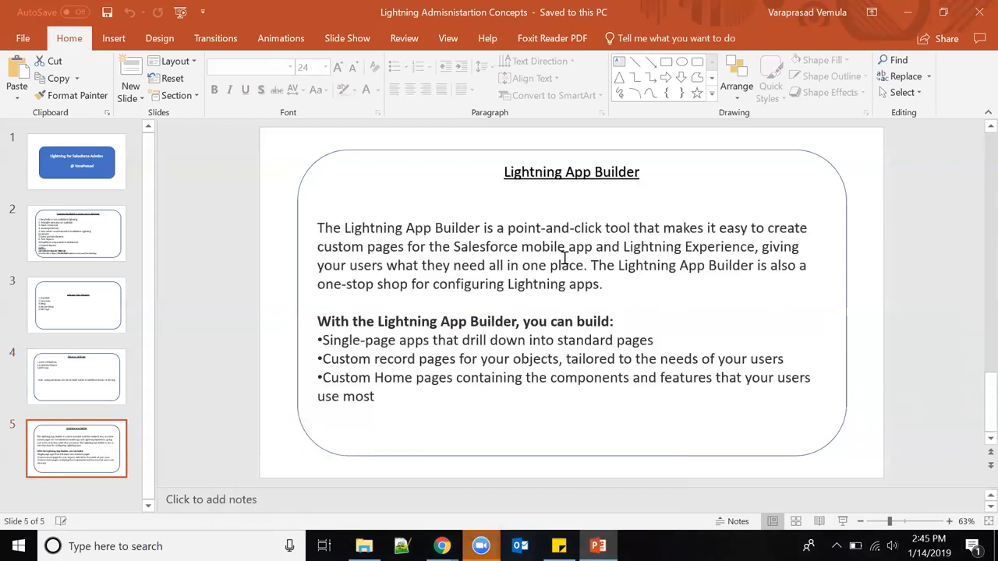